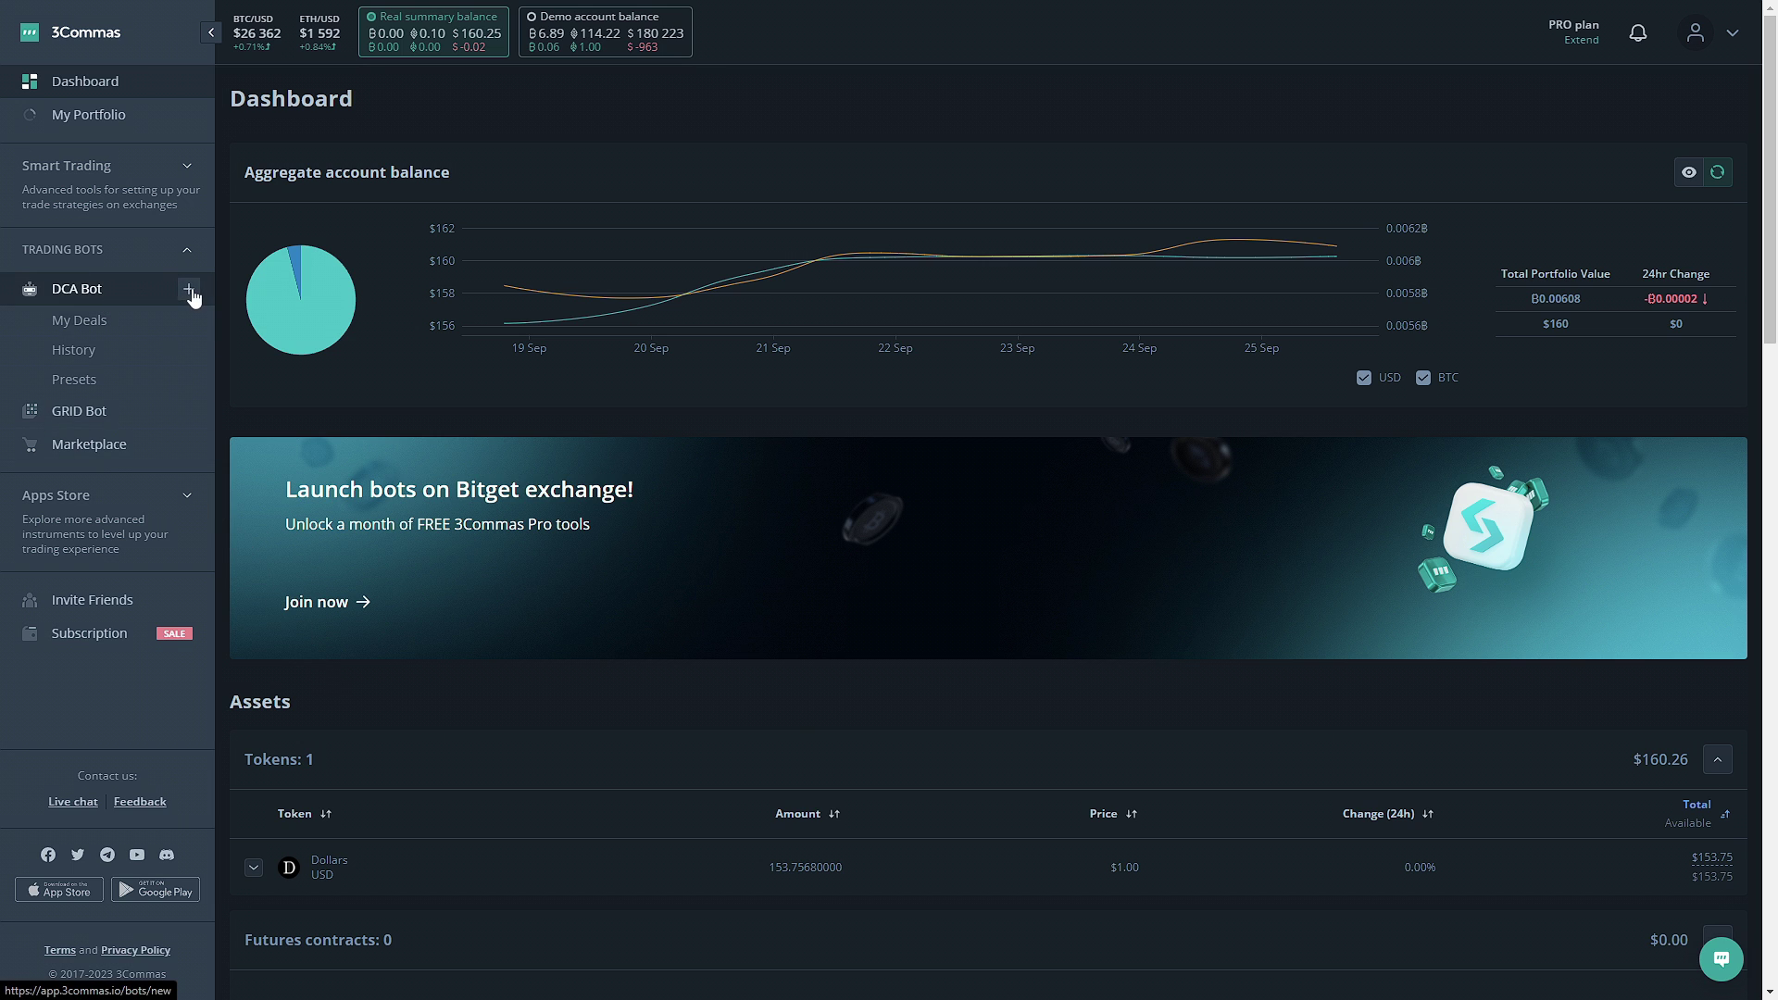
Go to DCA bots and begin creating a new DCA bot
{"action": "left_click", "coordinate": [125, 299]}
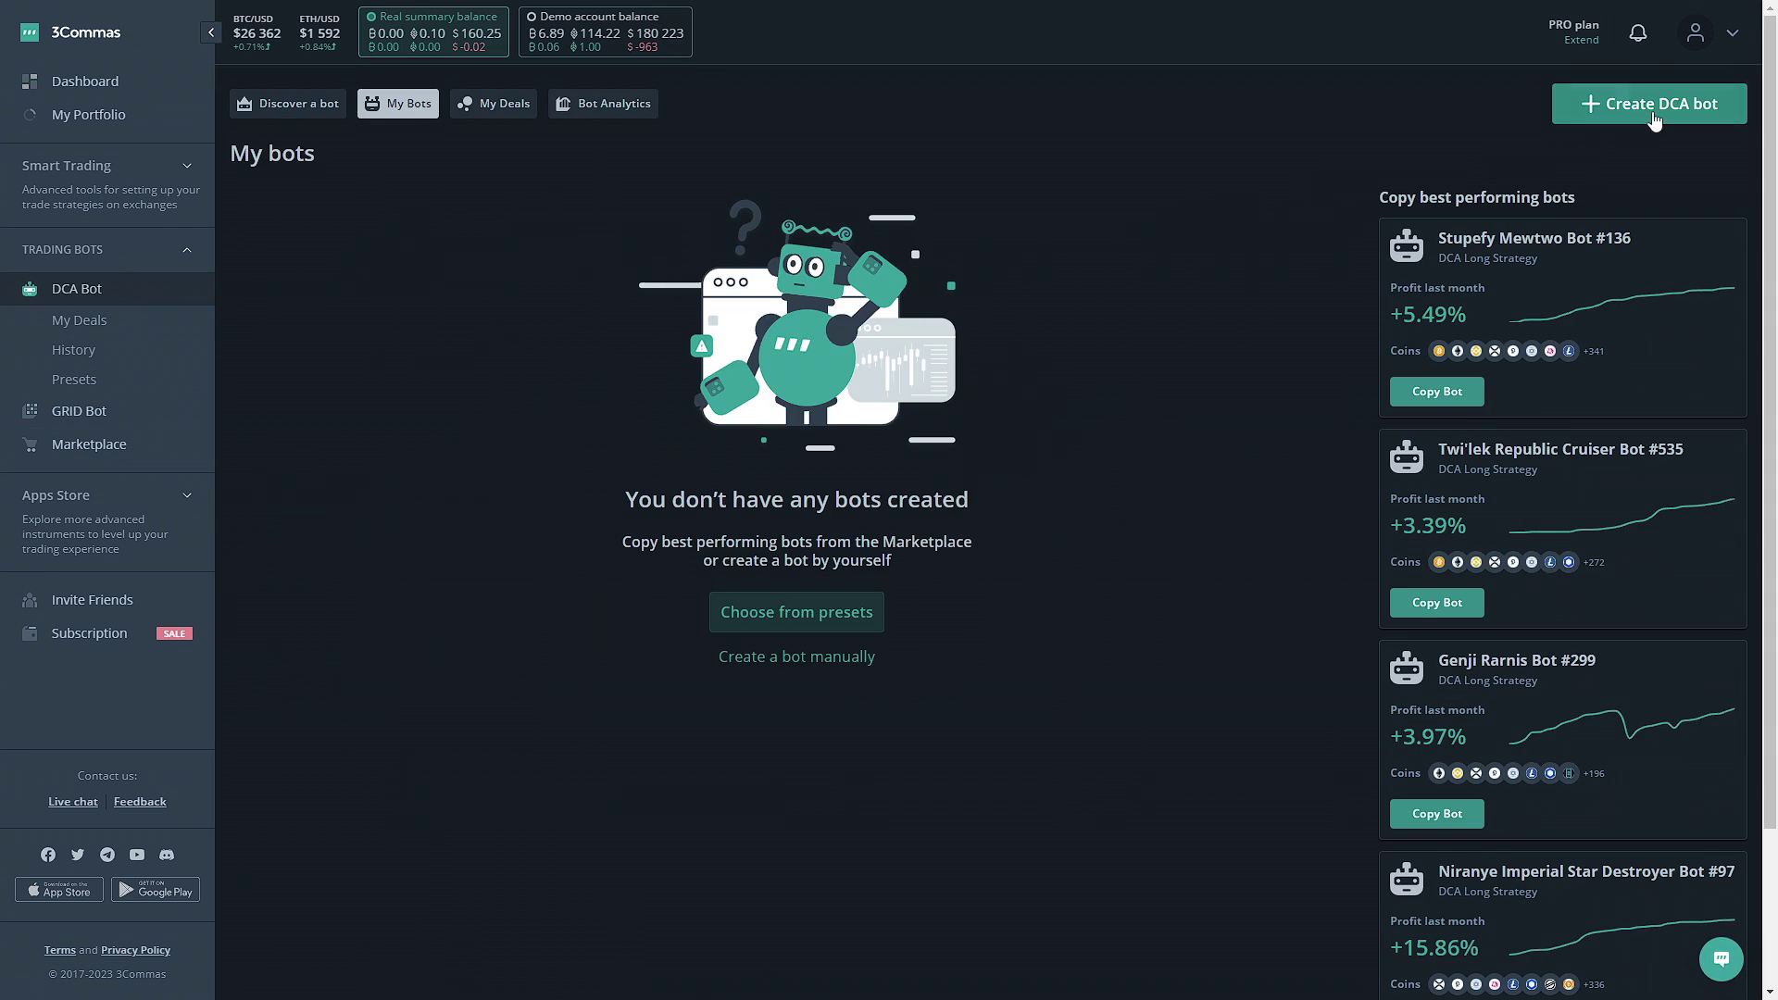
{"action": "left_click", "coordinate": [1654, 111]}
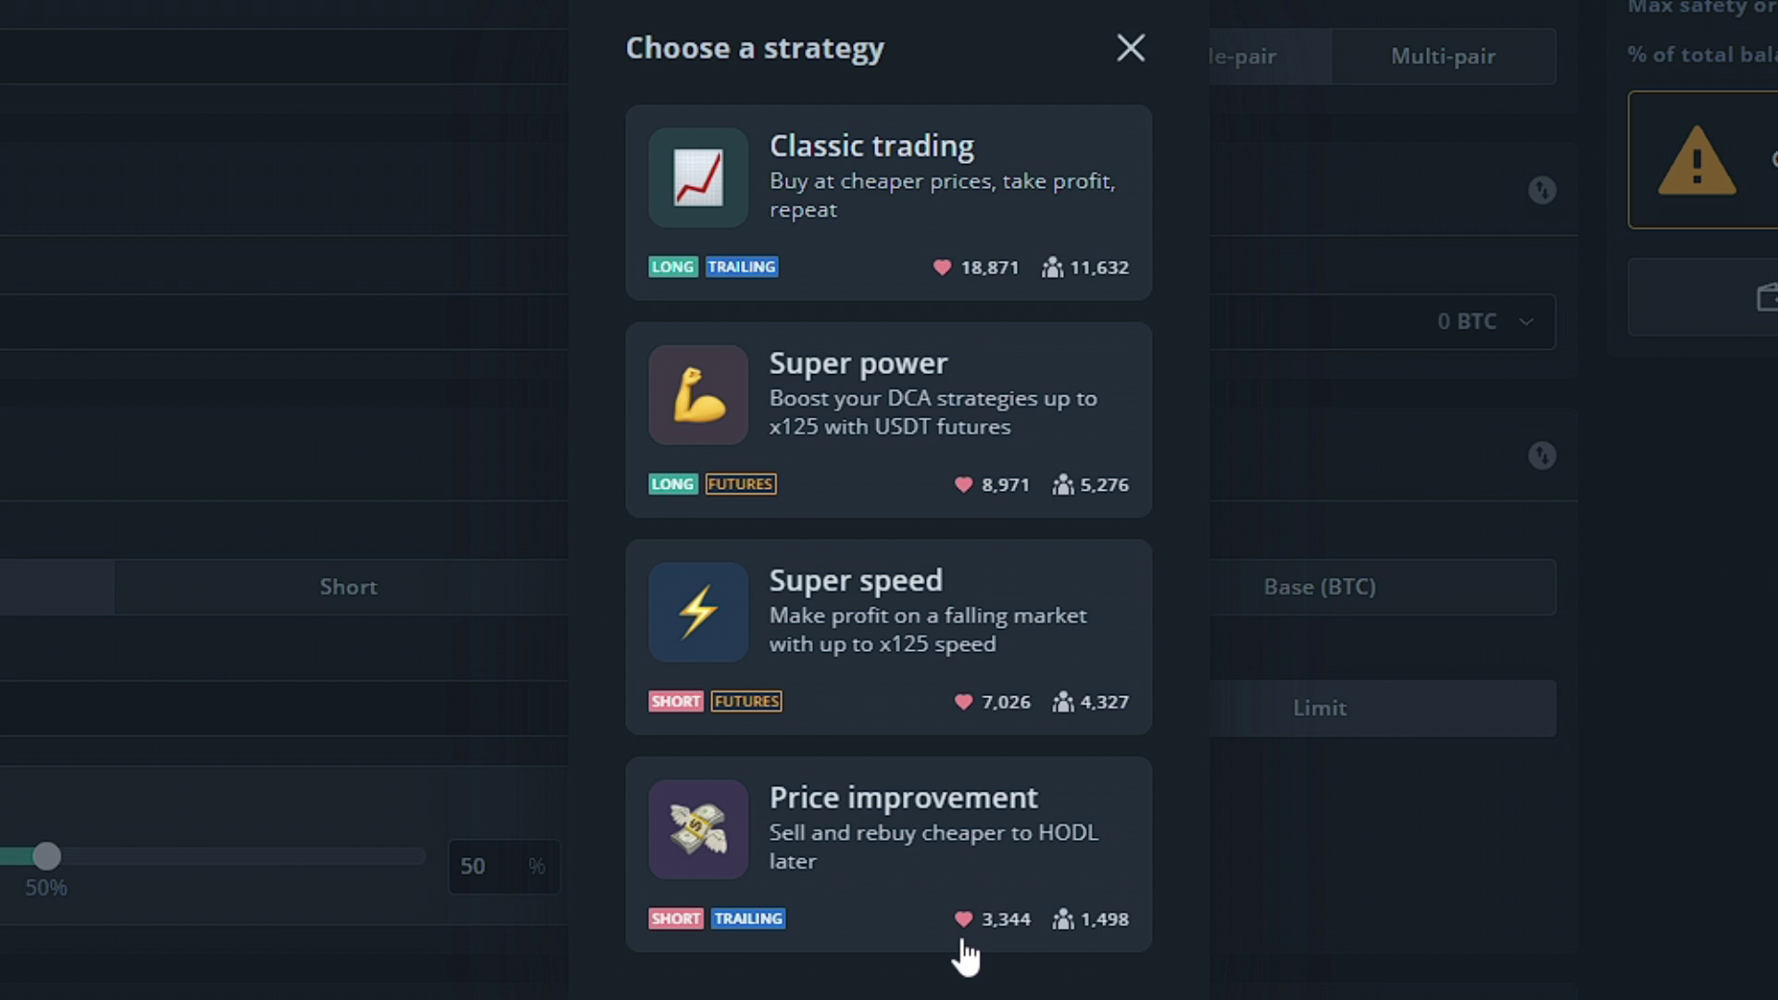
{"action": "right_click", "coordinate": [916, 545]}
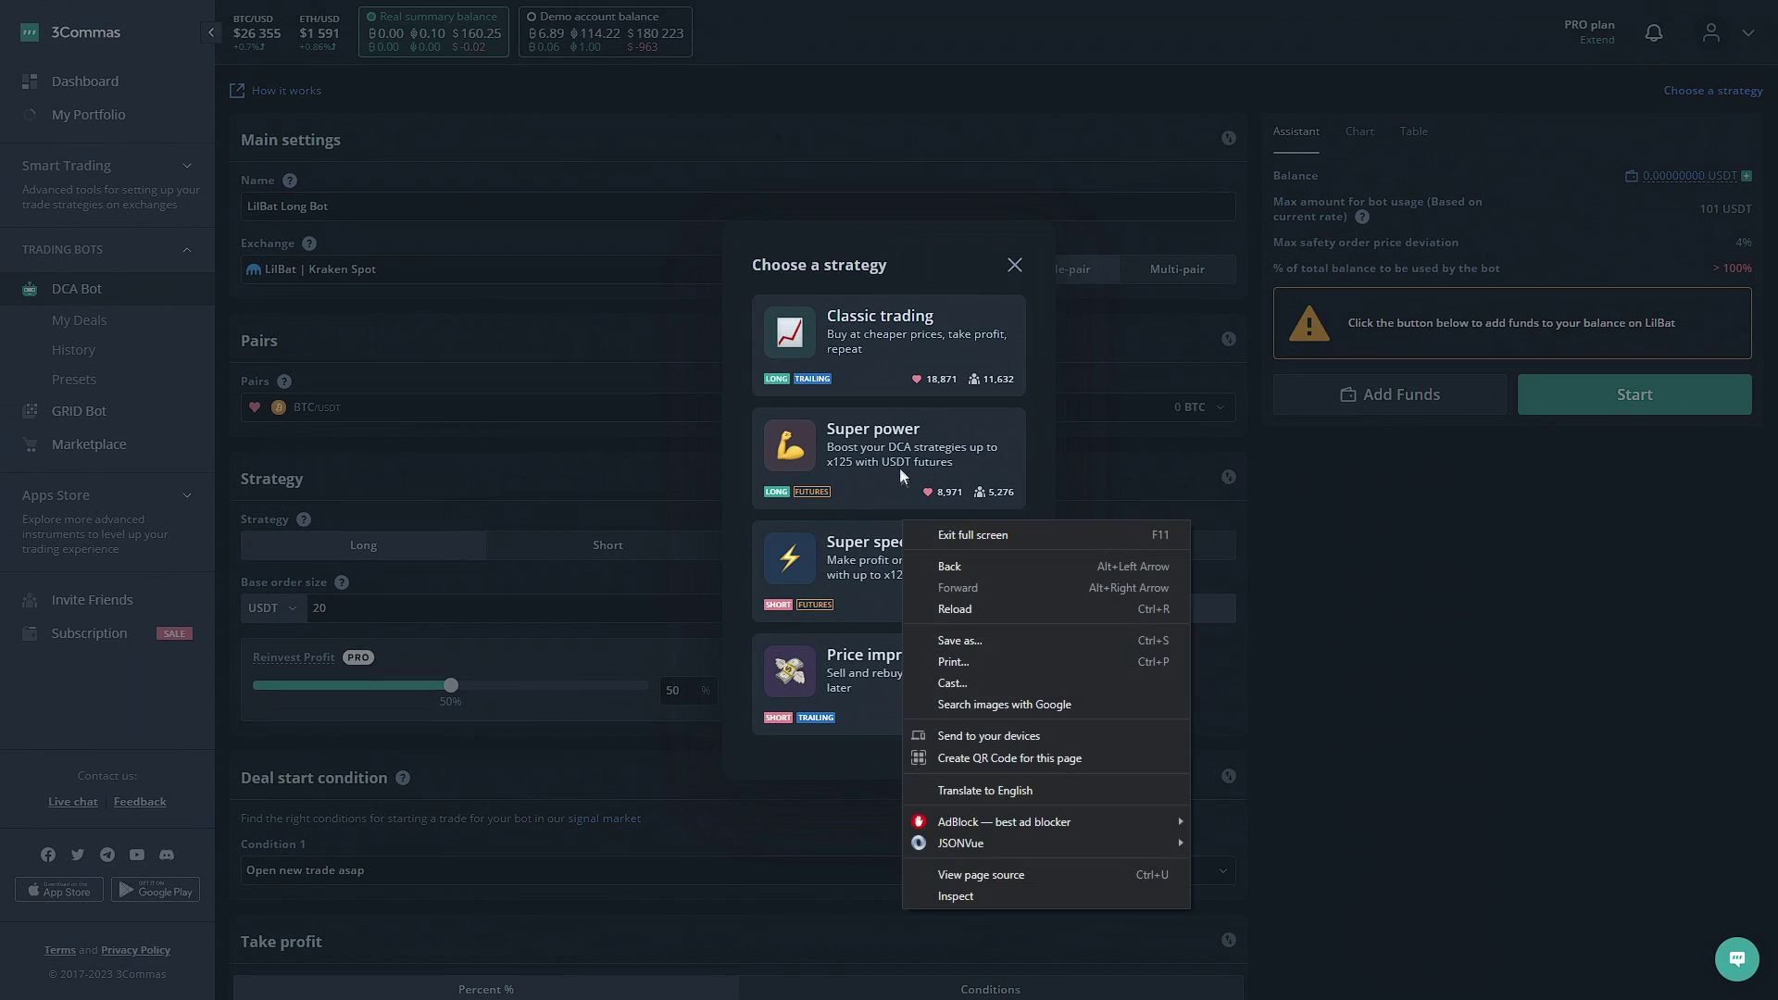
{"action": "key", "text": "Escape"}
Pick Classic trading, name the bot '3Commas DCA Bot', make it Multi-pair and drop BTC/USDT
{"action": "left_click", "coordinate": [871, 363]}
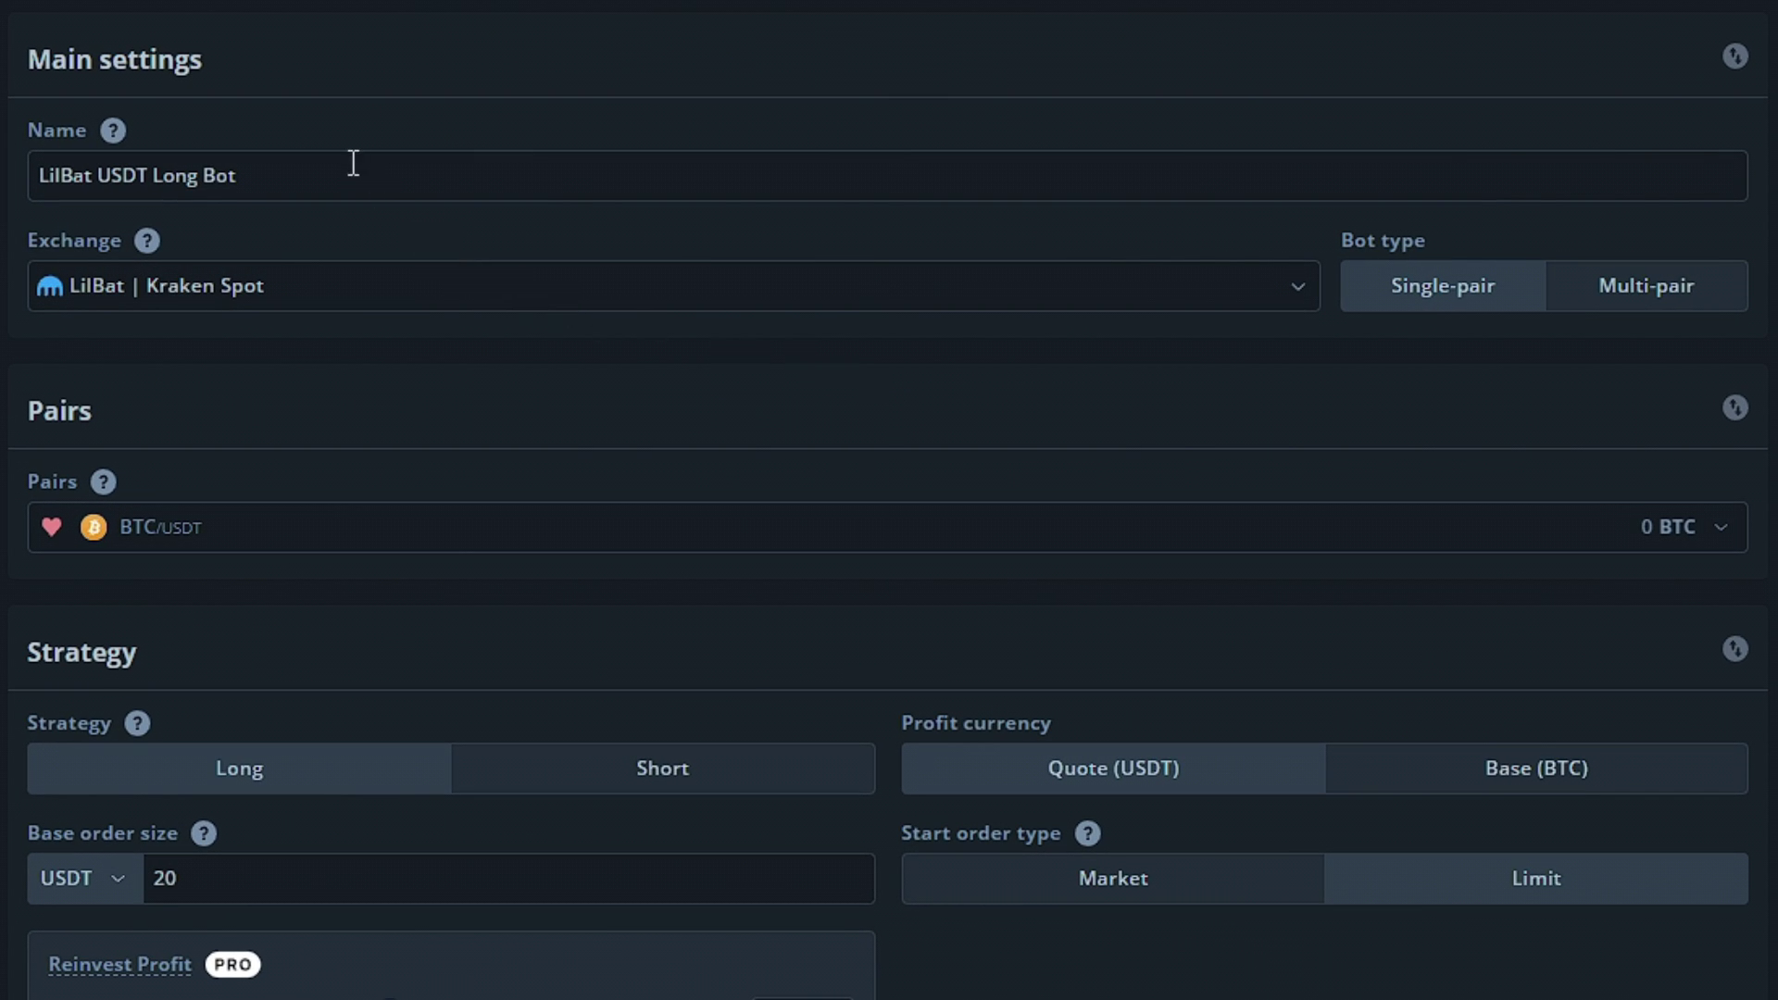
{"action": "left_click_drag", "start_coordinate": [353, 173], "coordinate": [15, 163]}
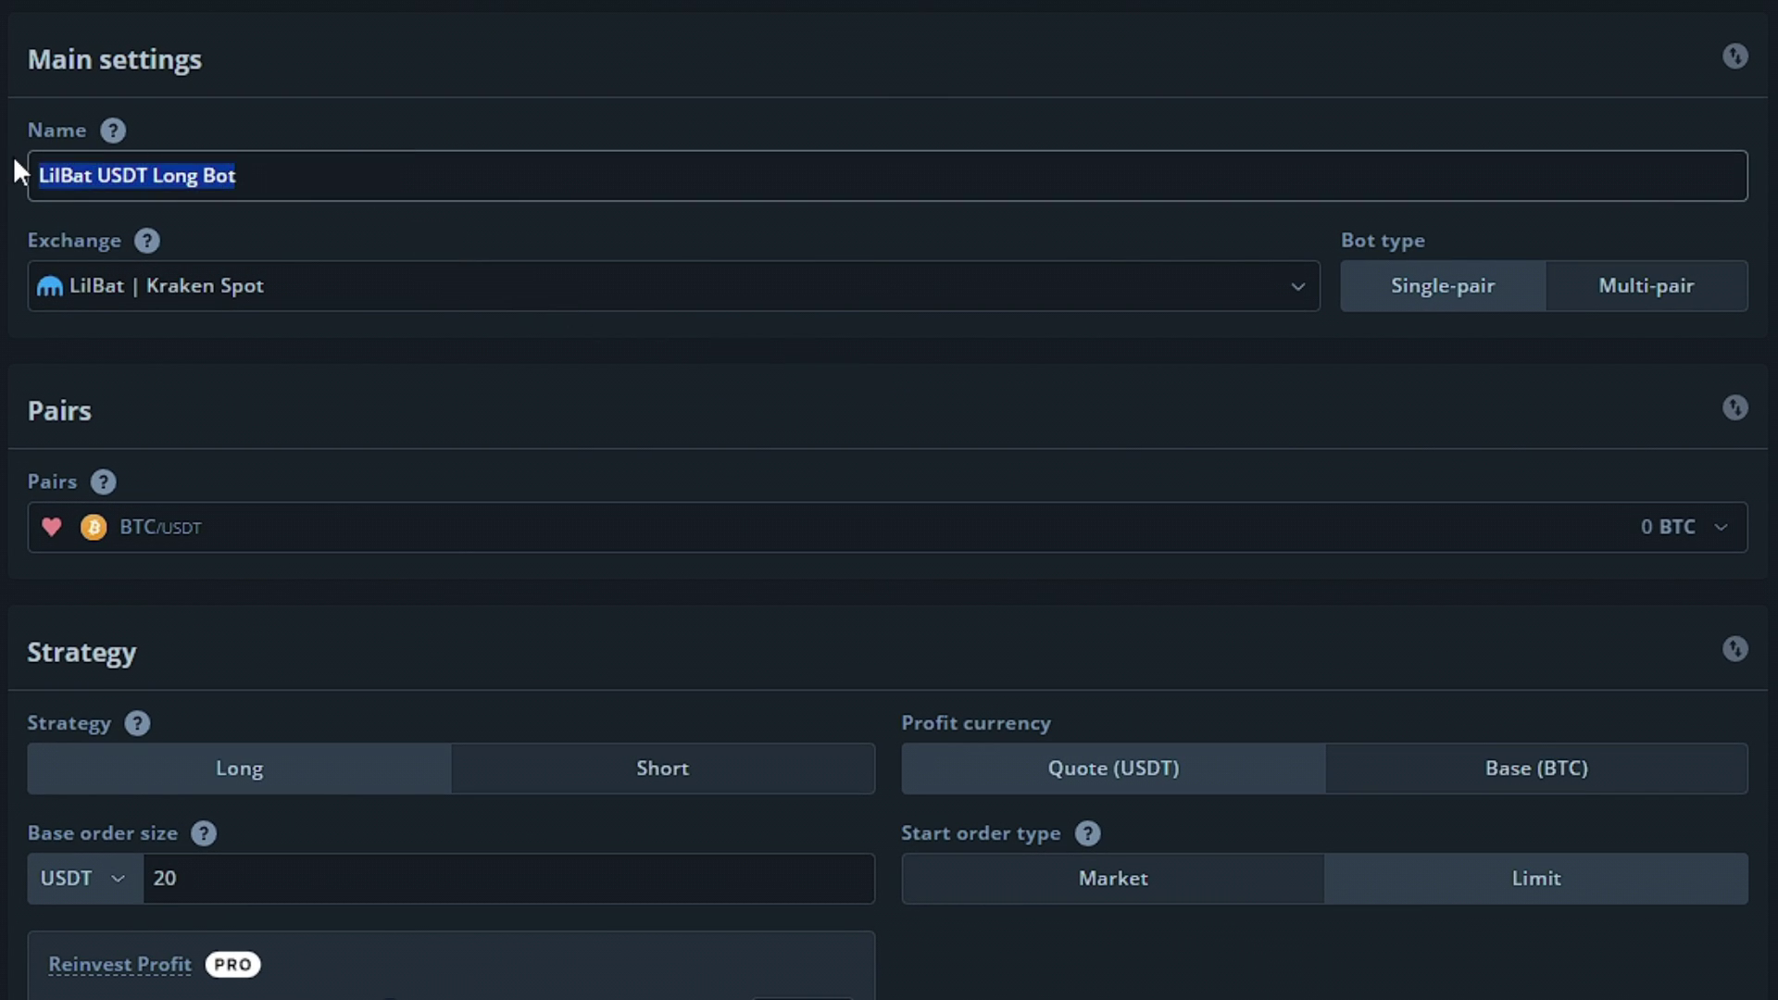
{"action": "type", "text": "3Commas"}
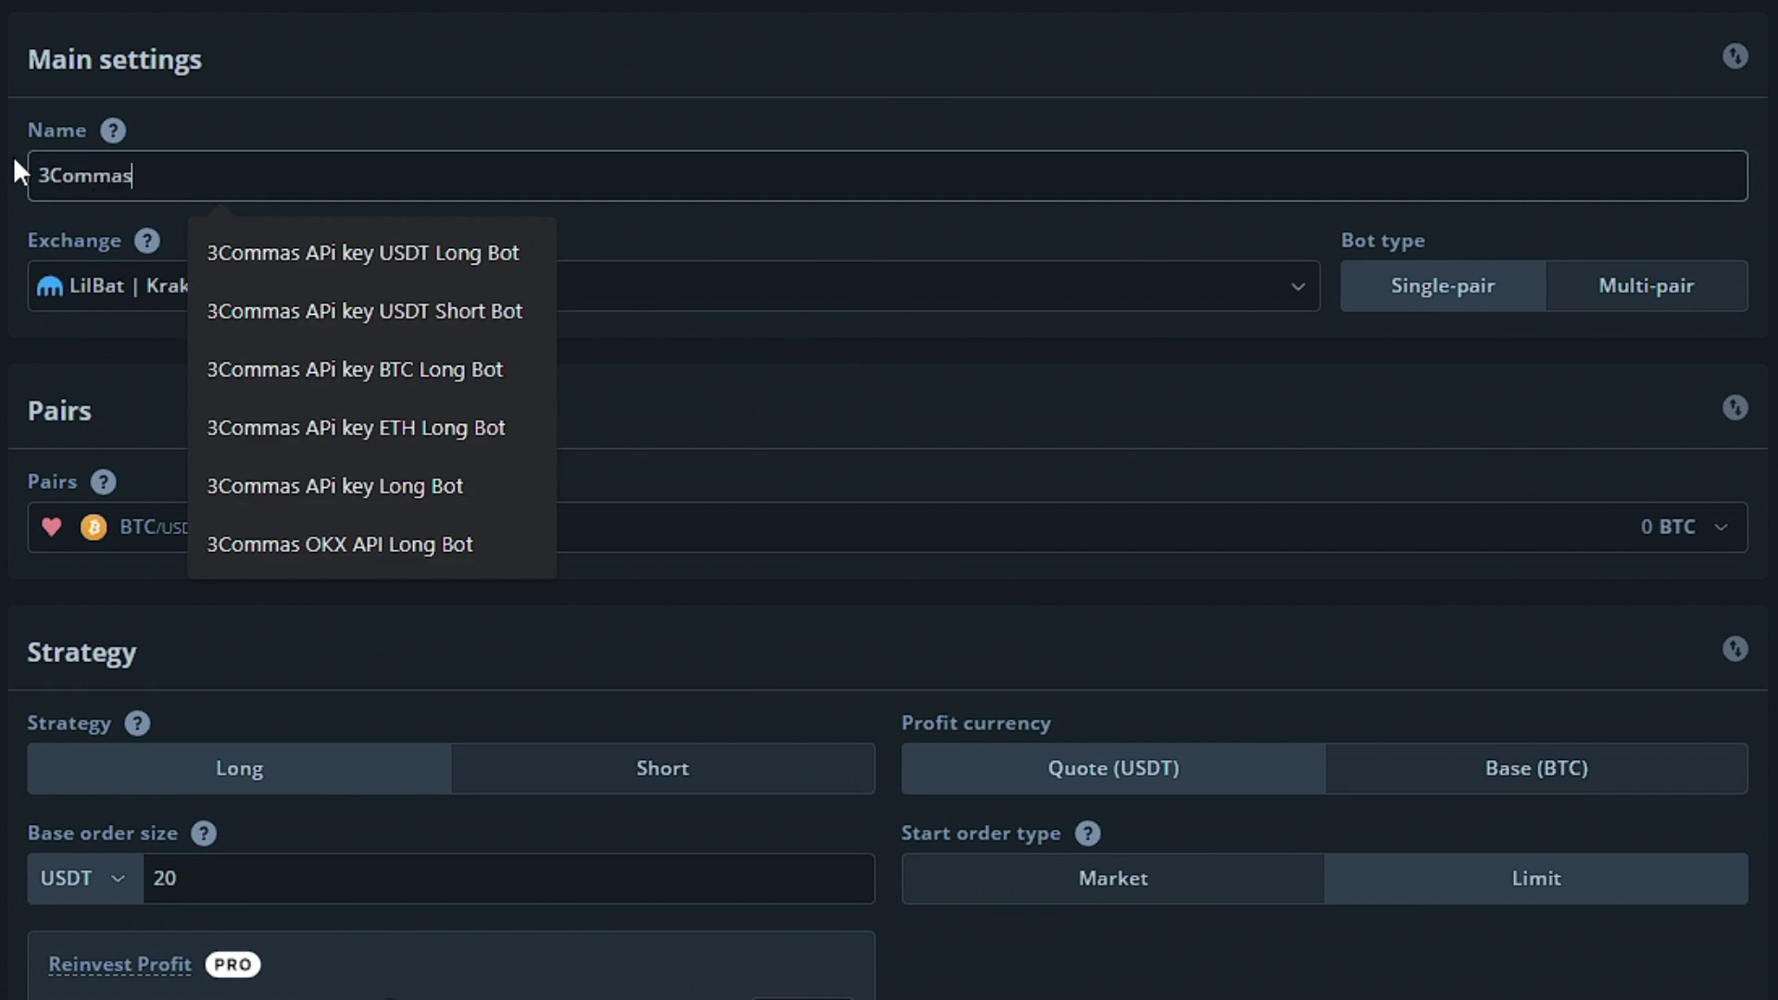
{"action": "type", "text": " DCA D"}
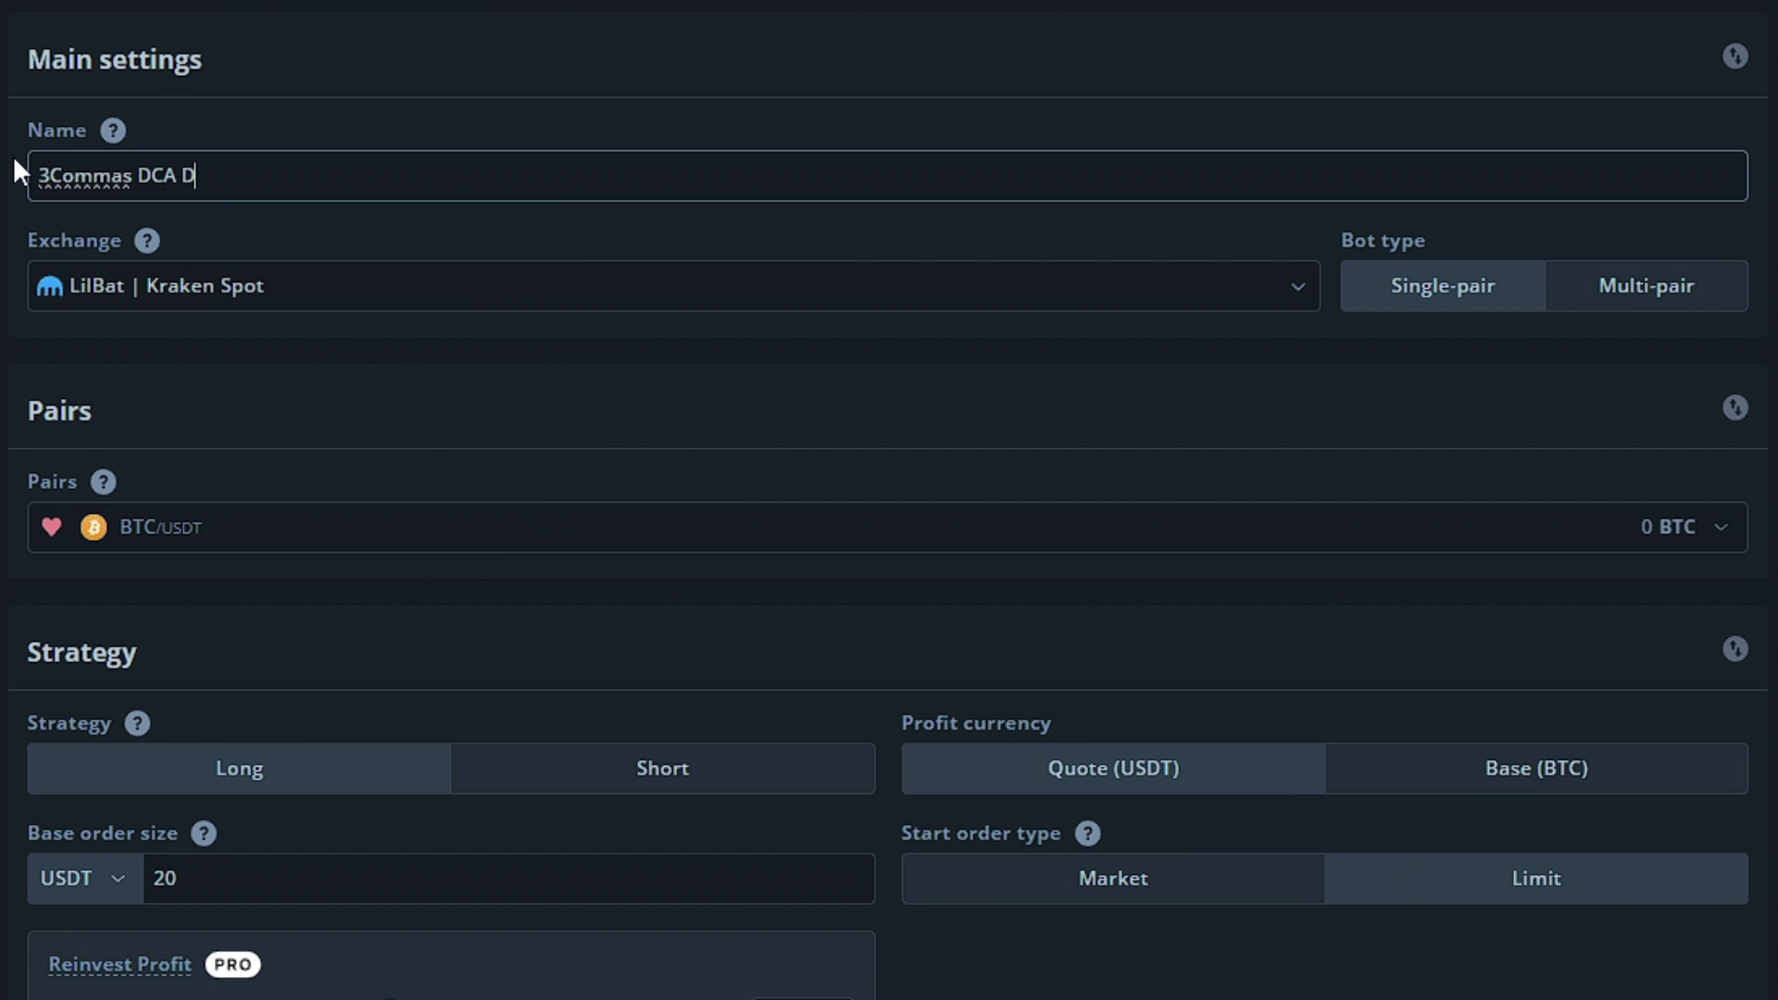
{"action": "key", "text": "BackSpace"}
{"action": "type", "text": "Bot"}
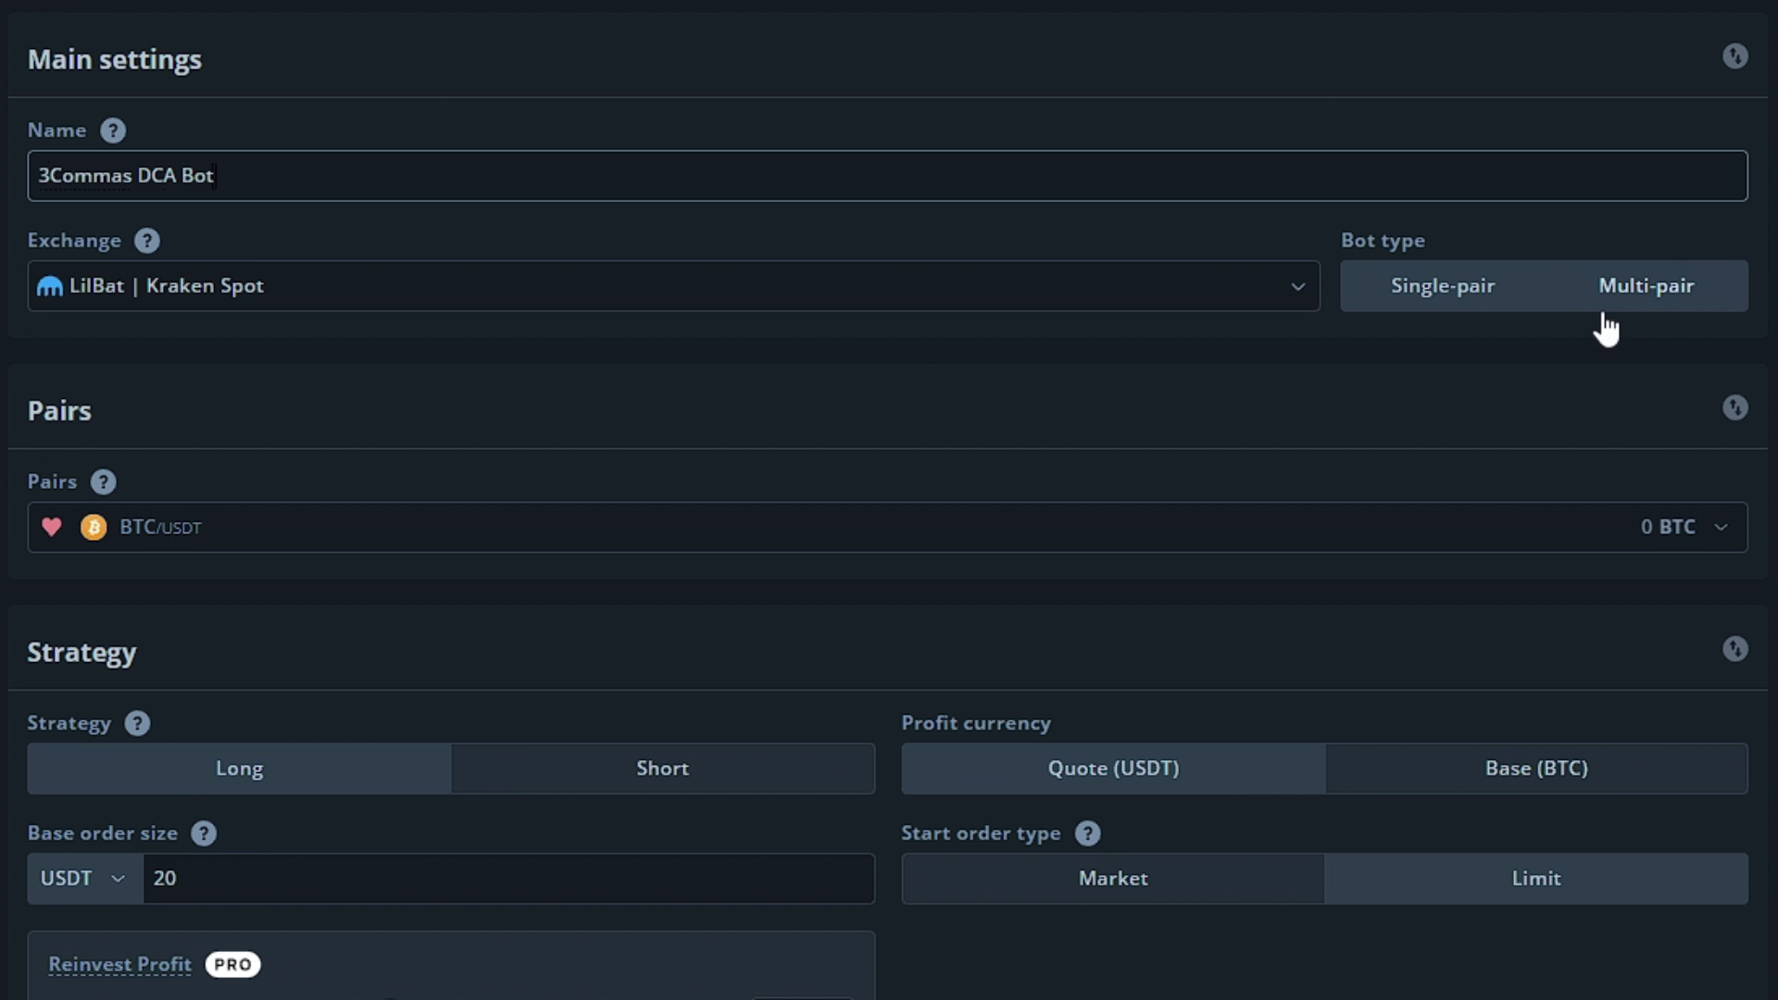
{"action": "left_click", "coordinate": [1603, 313]}
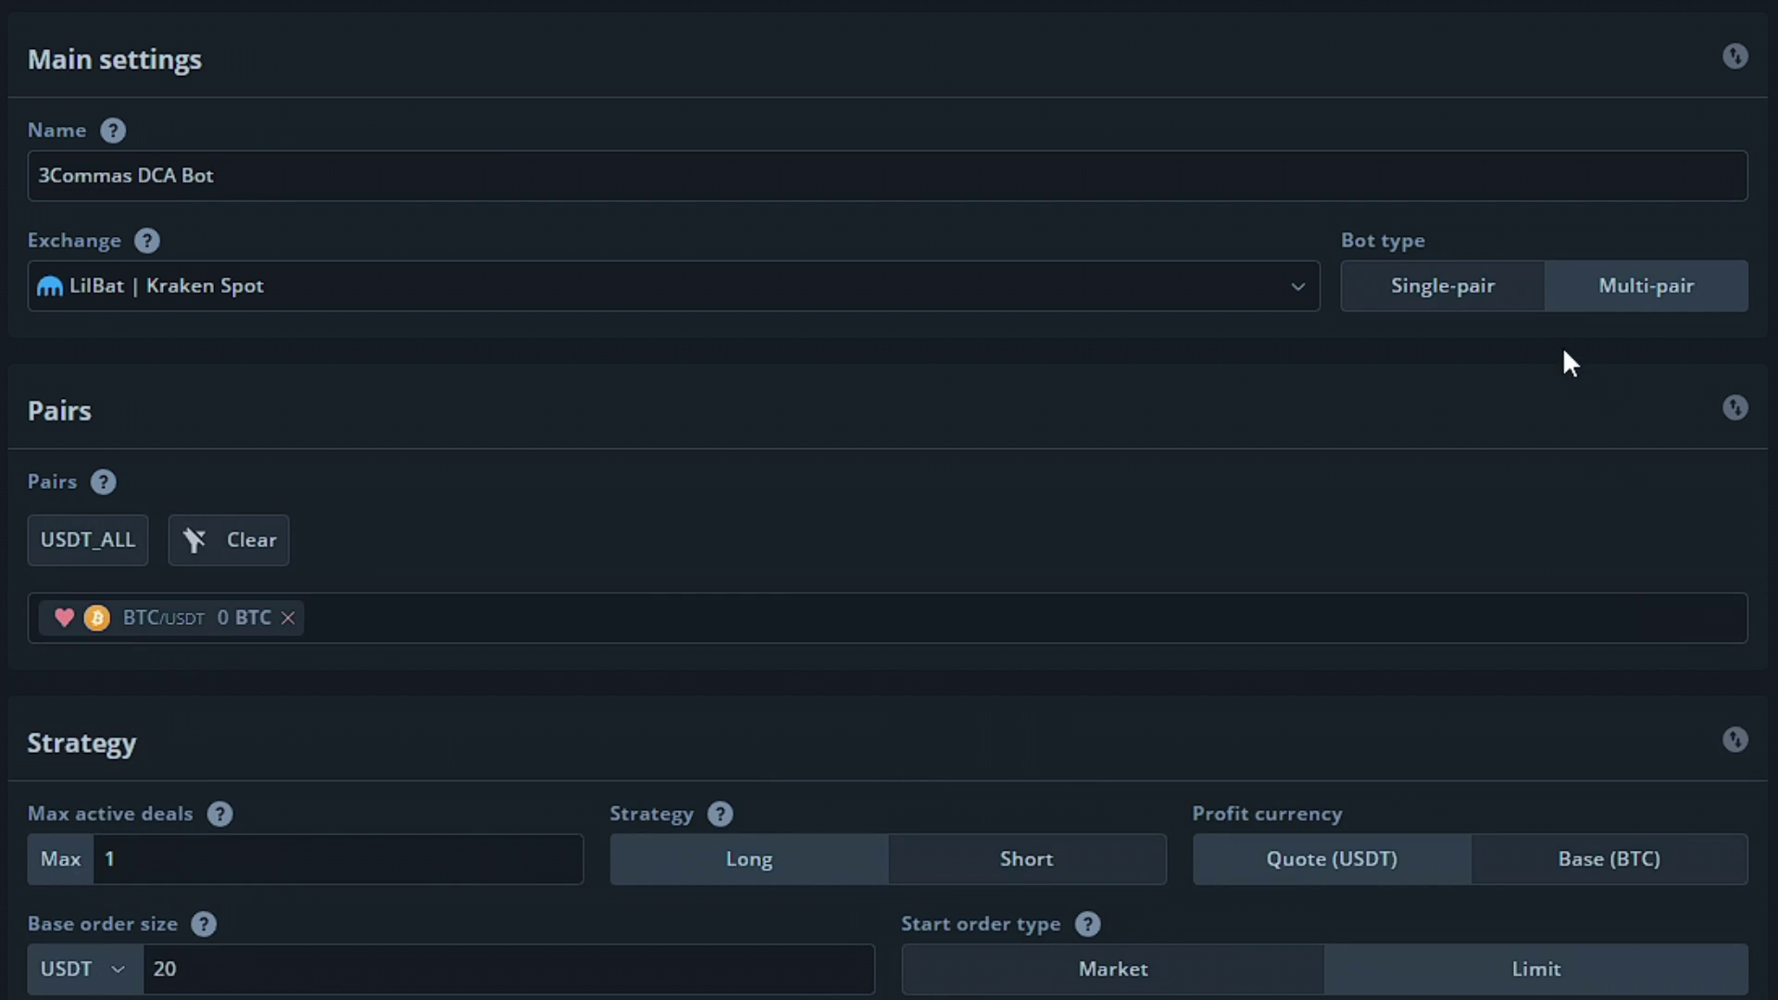
{"action": "left_click", "coordinate": [287, 617]}
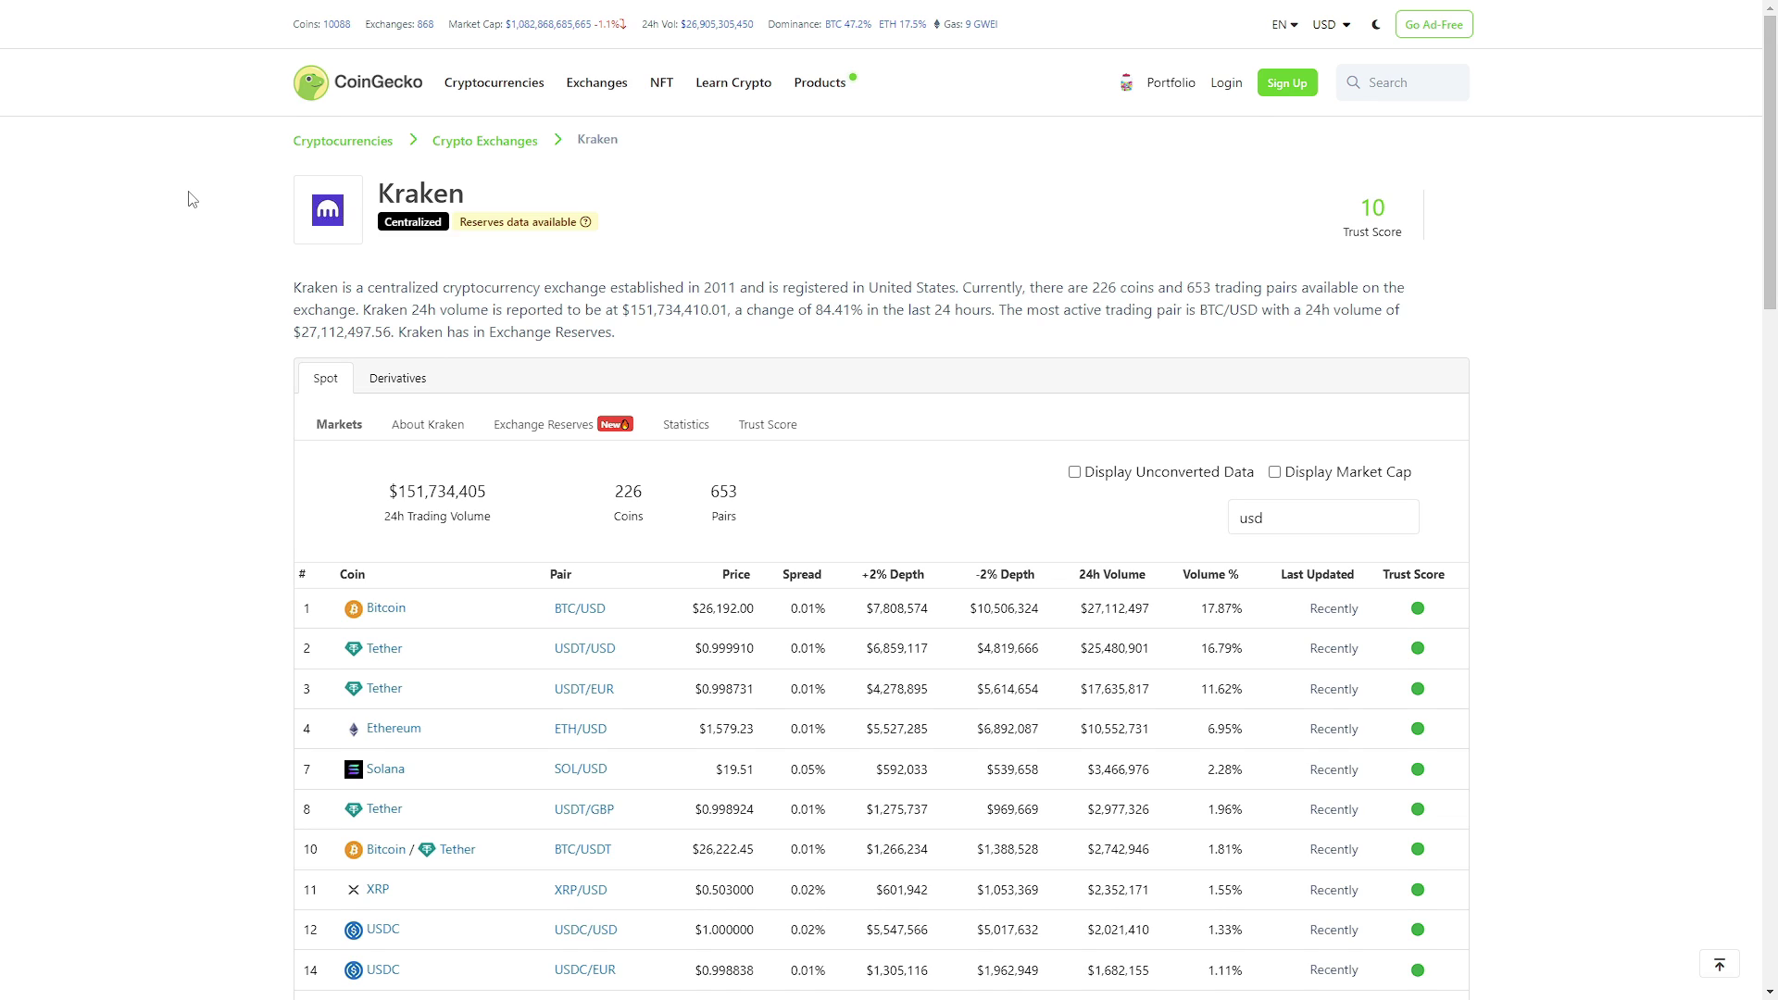
Scroll through CoinGecko's Kraken USD spot pairs, ranked by trading volume
{"action": "scroll", "coordinate": [191, 199], "scroll_direction": "down", "scroll_amount": 3}
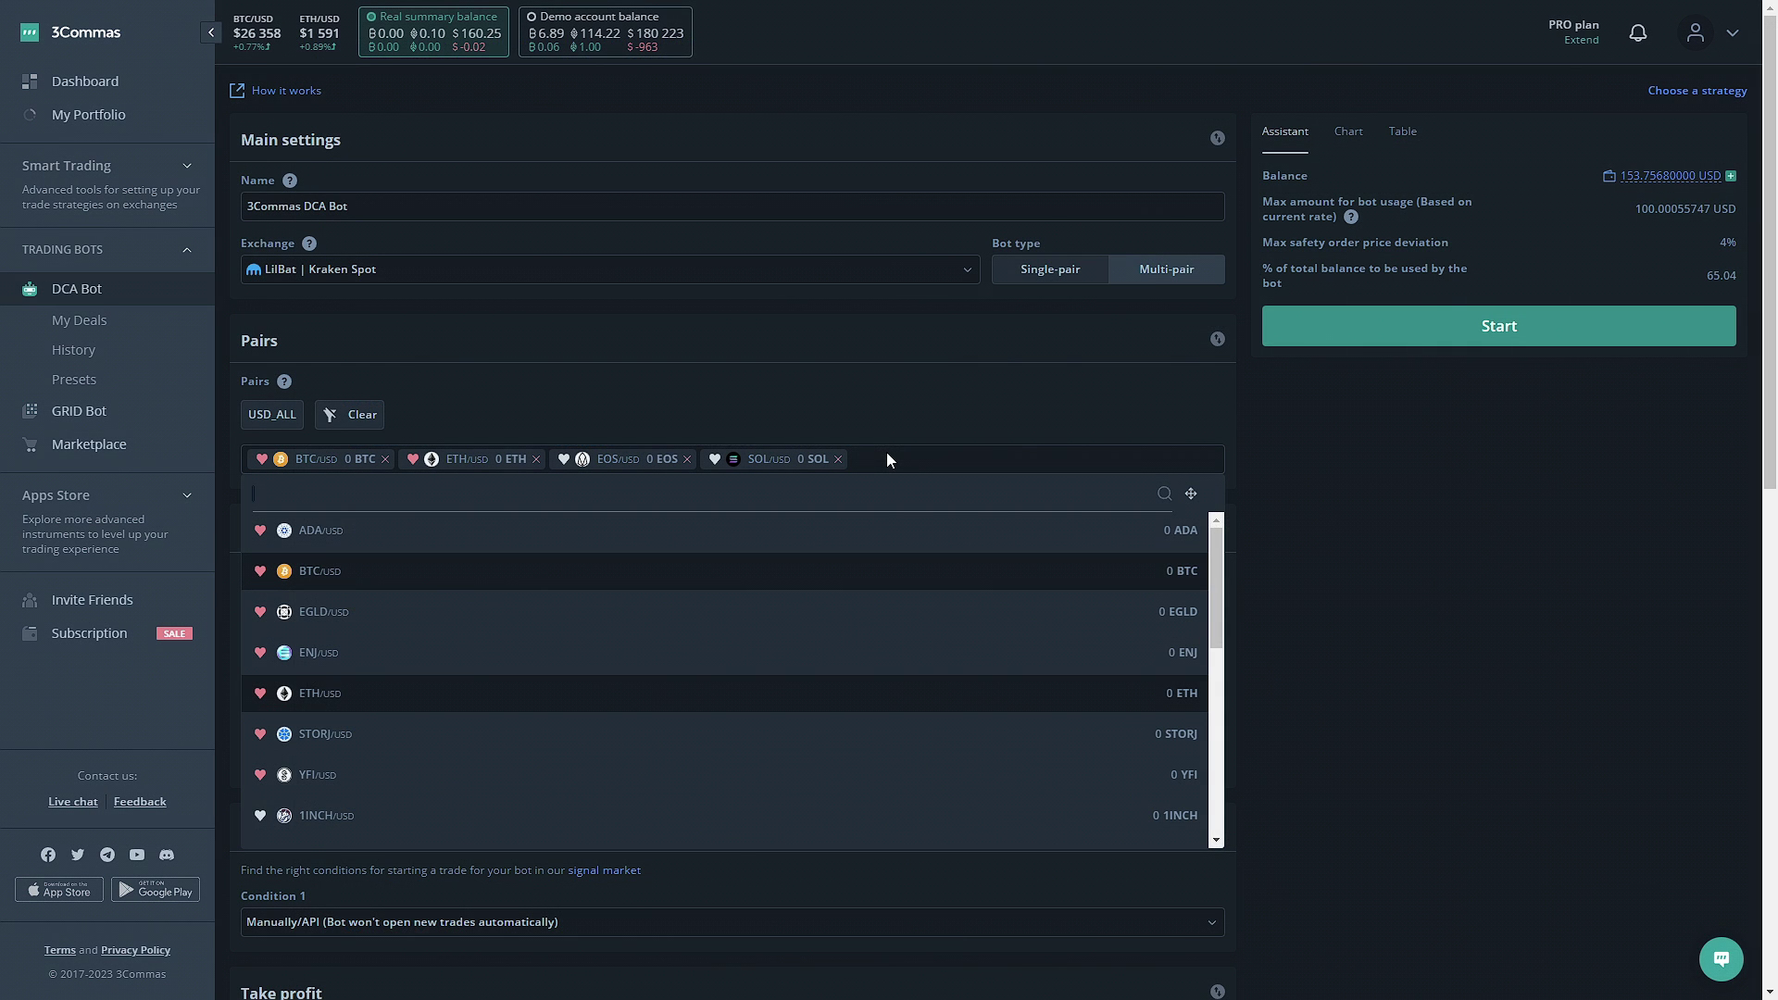
Search 'xrp' in the Pairs list and add XRP/USD to the bot
{"action": "type", "text": "xrp"}
{"action": "left_click", "coordinate": [866, 533]}
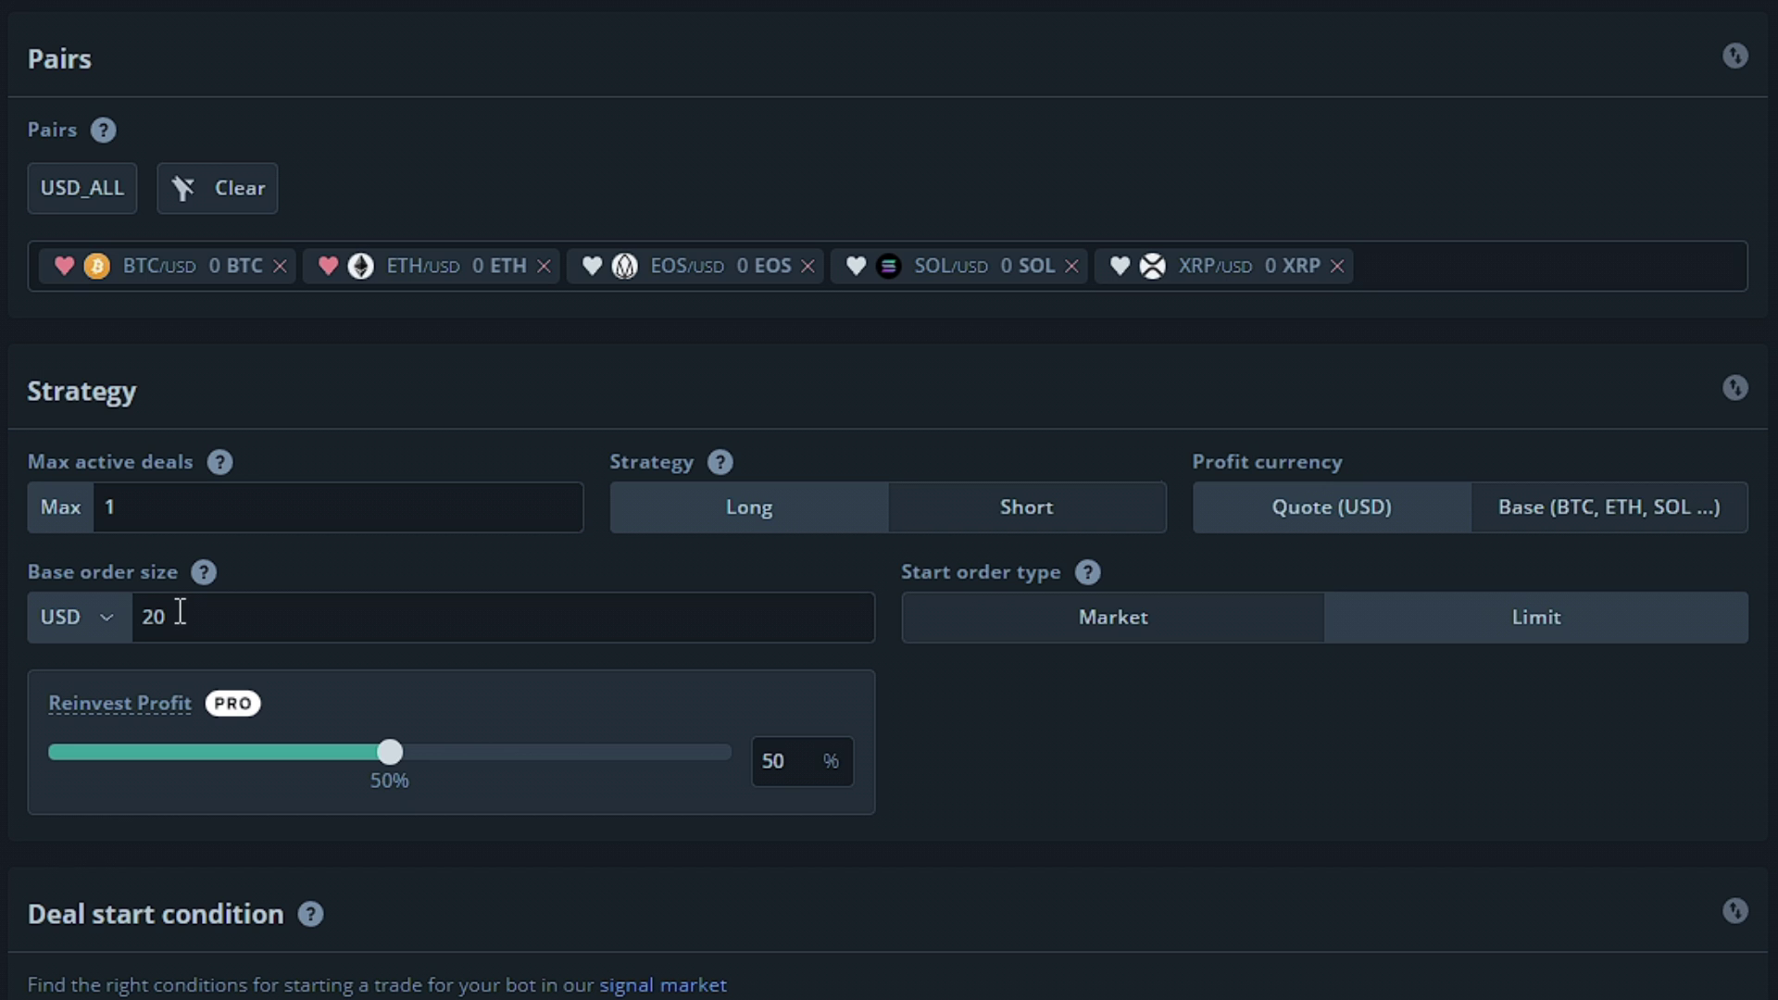
Set safety order price deviation to 2% and max safety orders count to 3
{"action": "scroll", "coordinate": [307, 241], "scroll_direction": "down", "scroll_amount": 10}
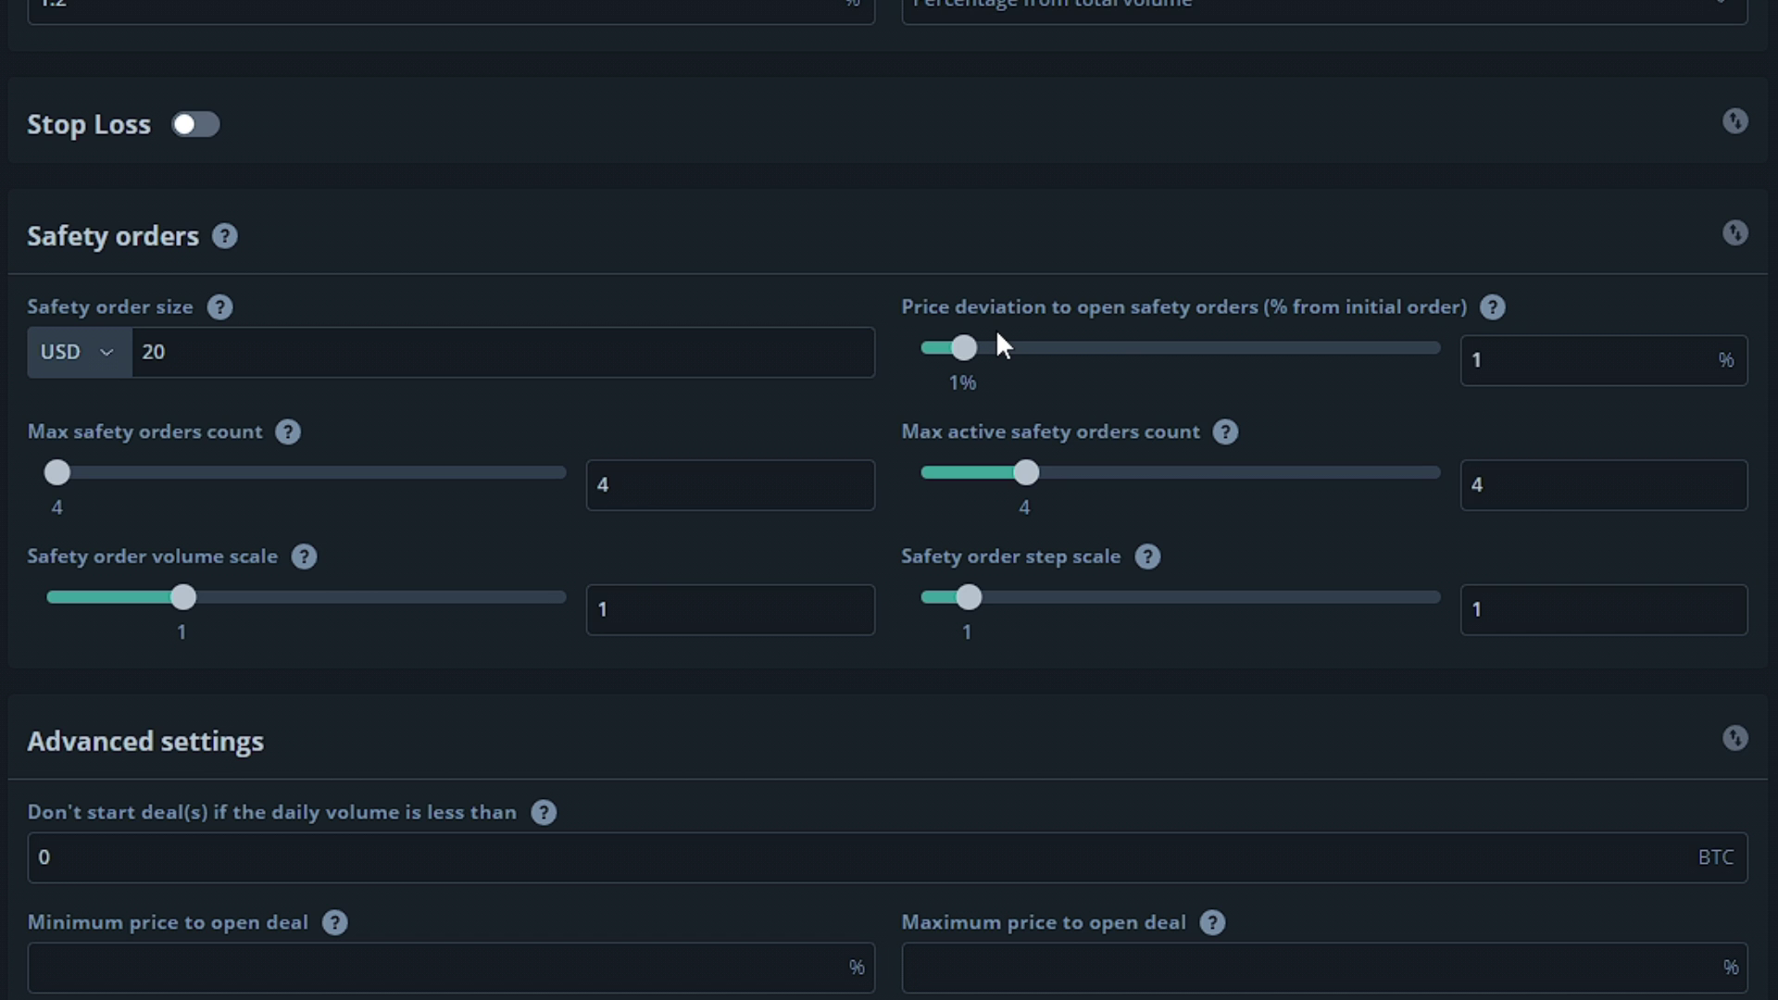
{"action": "left_click_drag", "start_coordinate": [965, 348], "coordinate": [1039, 381]}
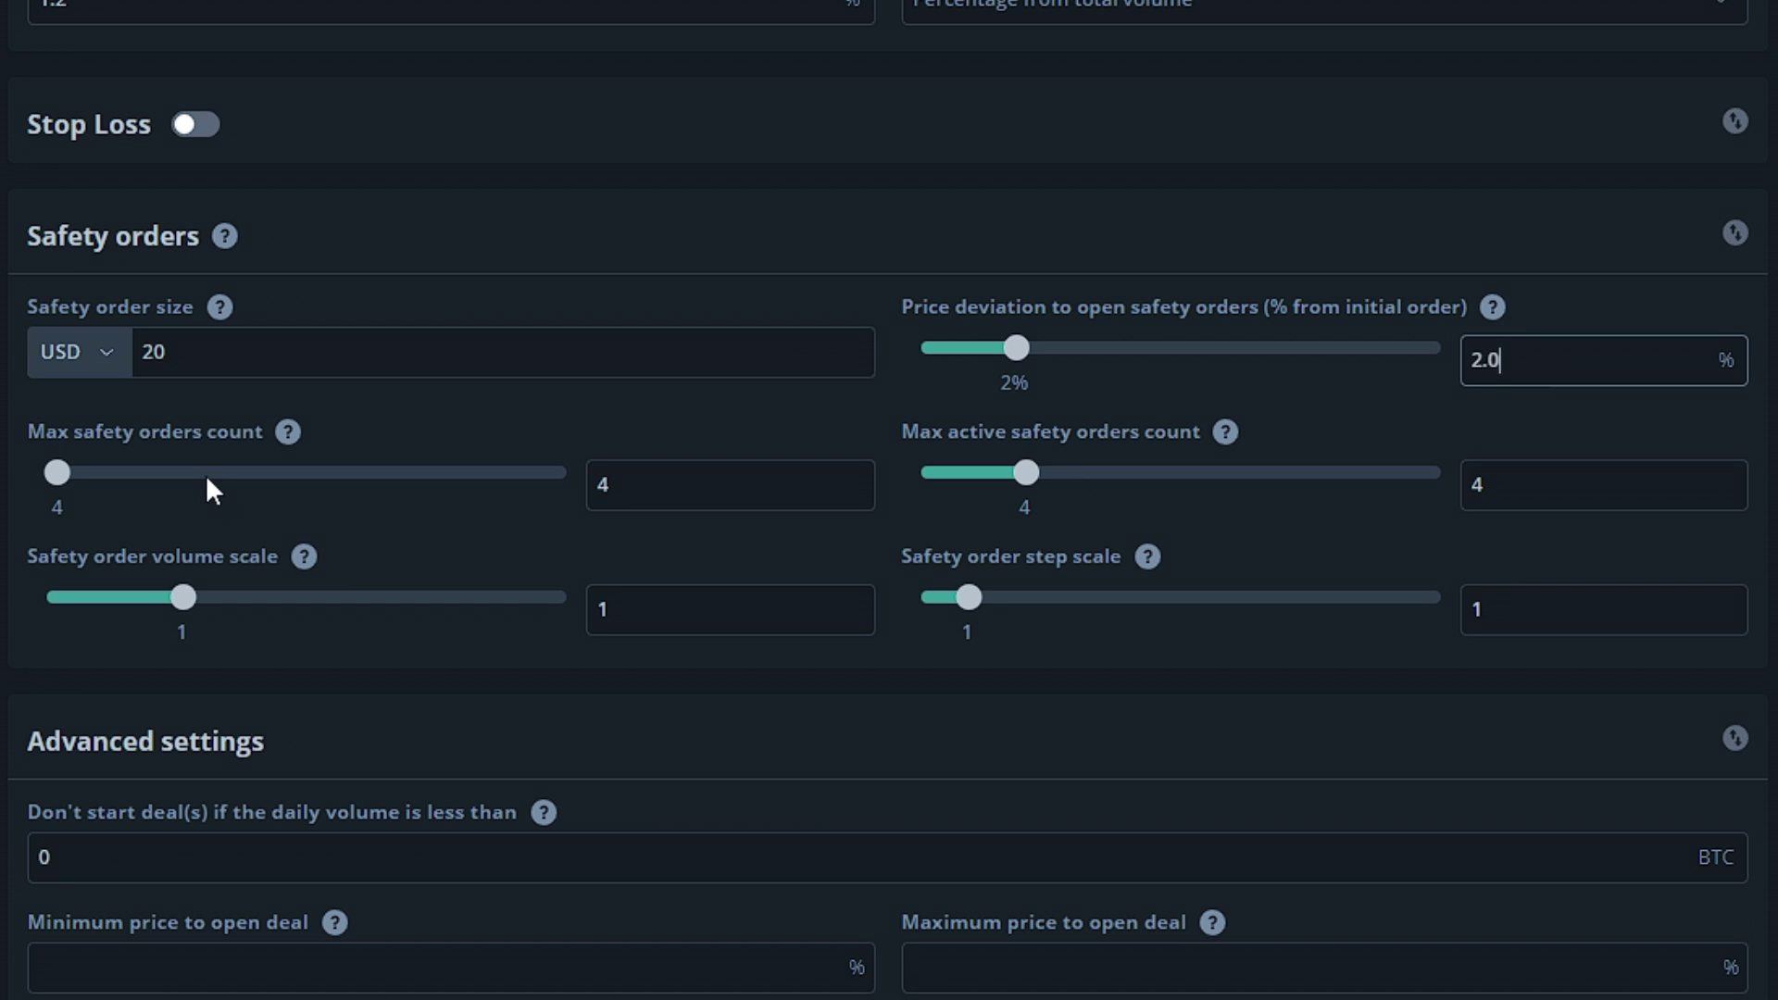
{"action": "left_click", "coordinate": [627, 500]}
{"action": "key", "text": "BackSpace"}
{"action": "type", "text": "3"}
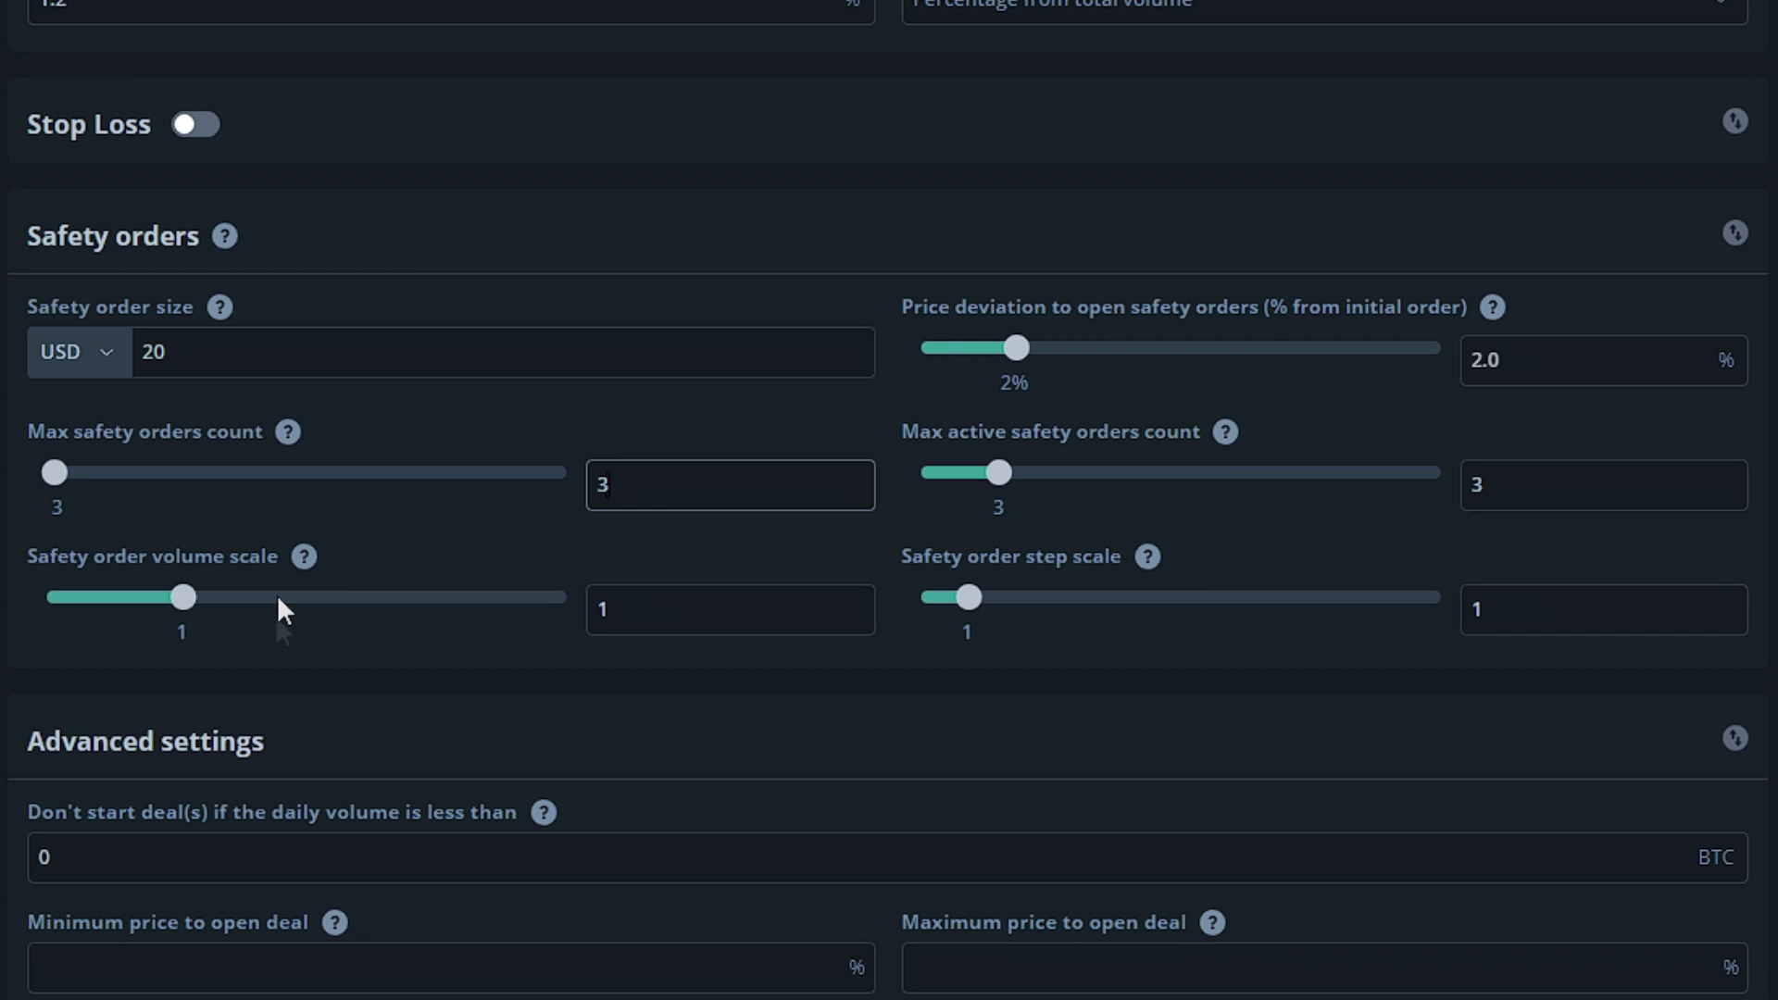
Enter 2 for safety order volume scale and 2 for safety order step scale
{"action": "left_click", "coordinate": [588, 629]}
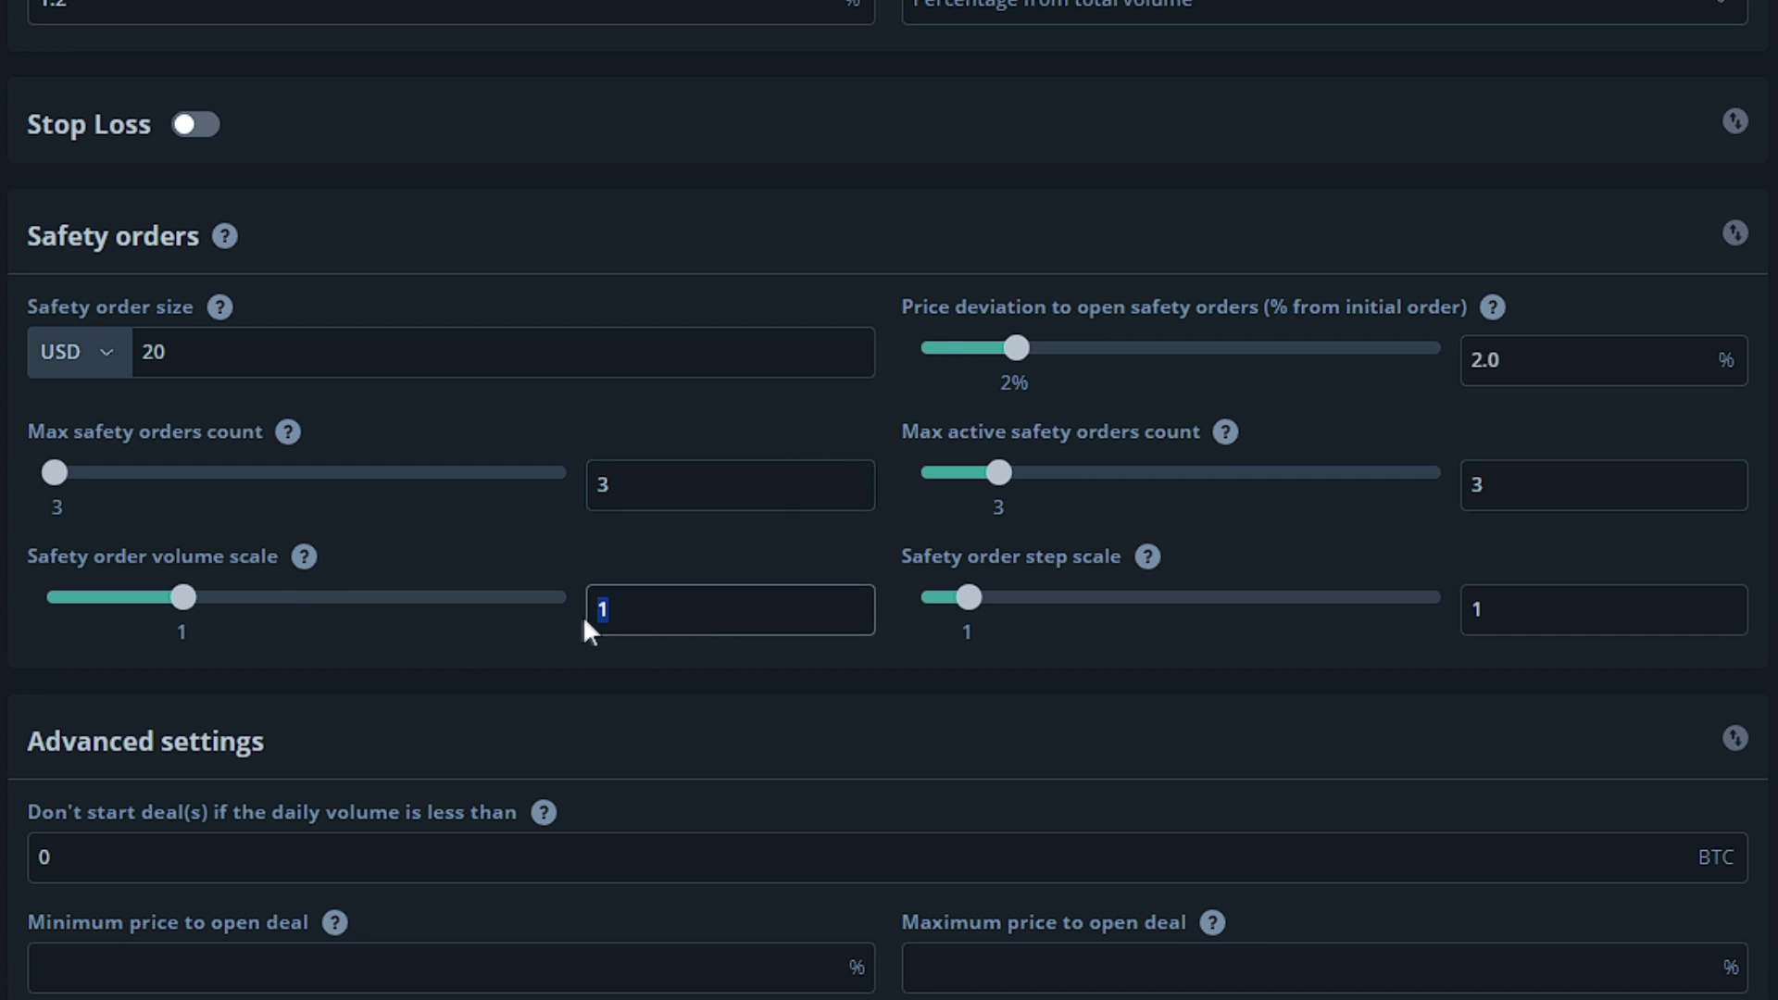
{"action": "type", "text": "2"}
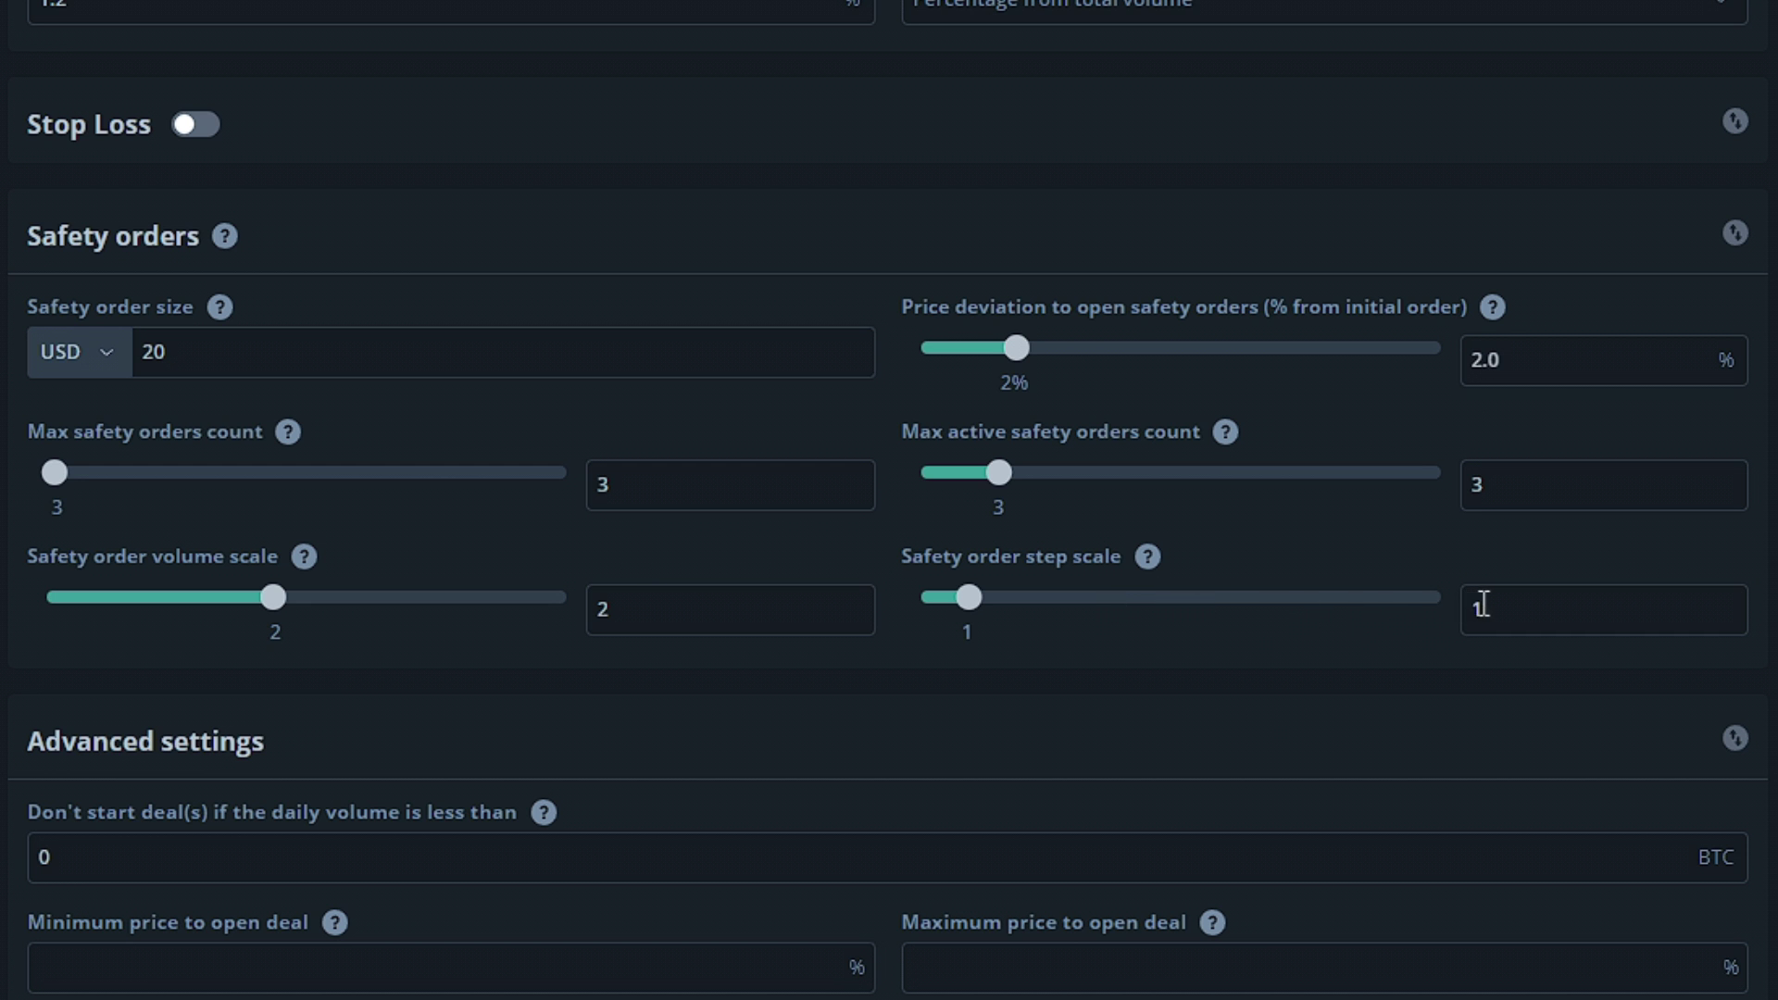
{"action": "left_click_drag", "start_coordinate": [1483, 603], "coordinate": [1456, 613]}
{"action": "type", "text": "2"}
{"action": "left_click", "coordinate": [1378, 639]}
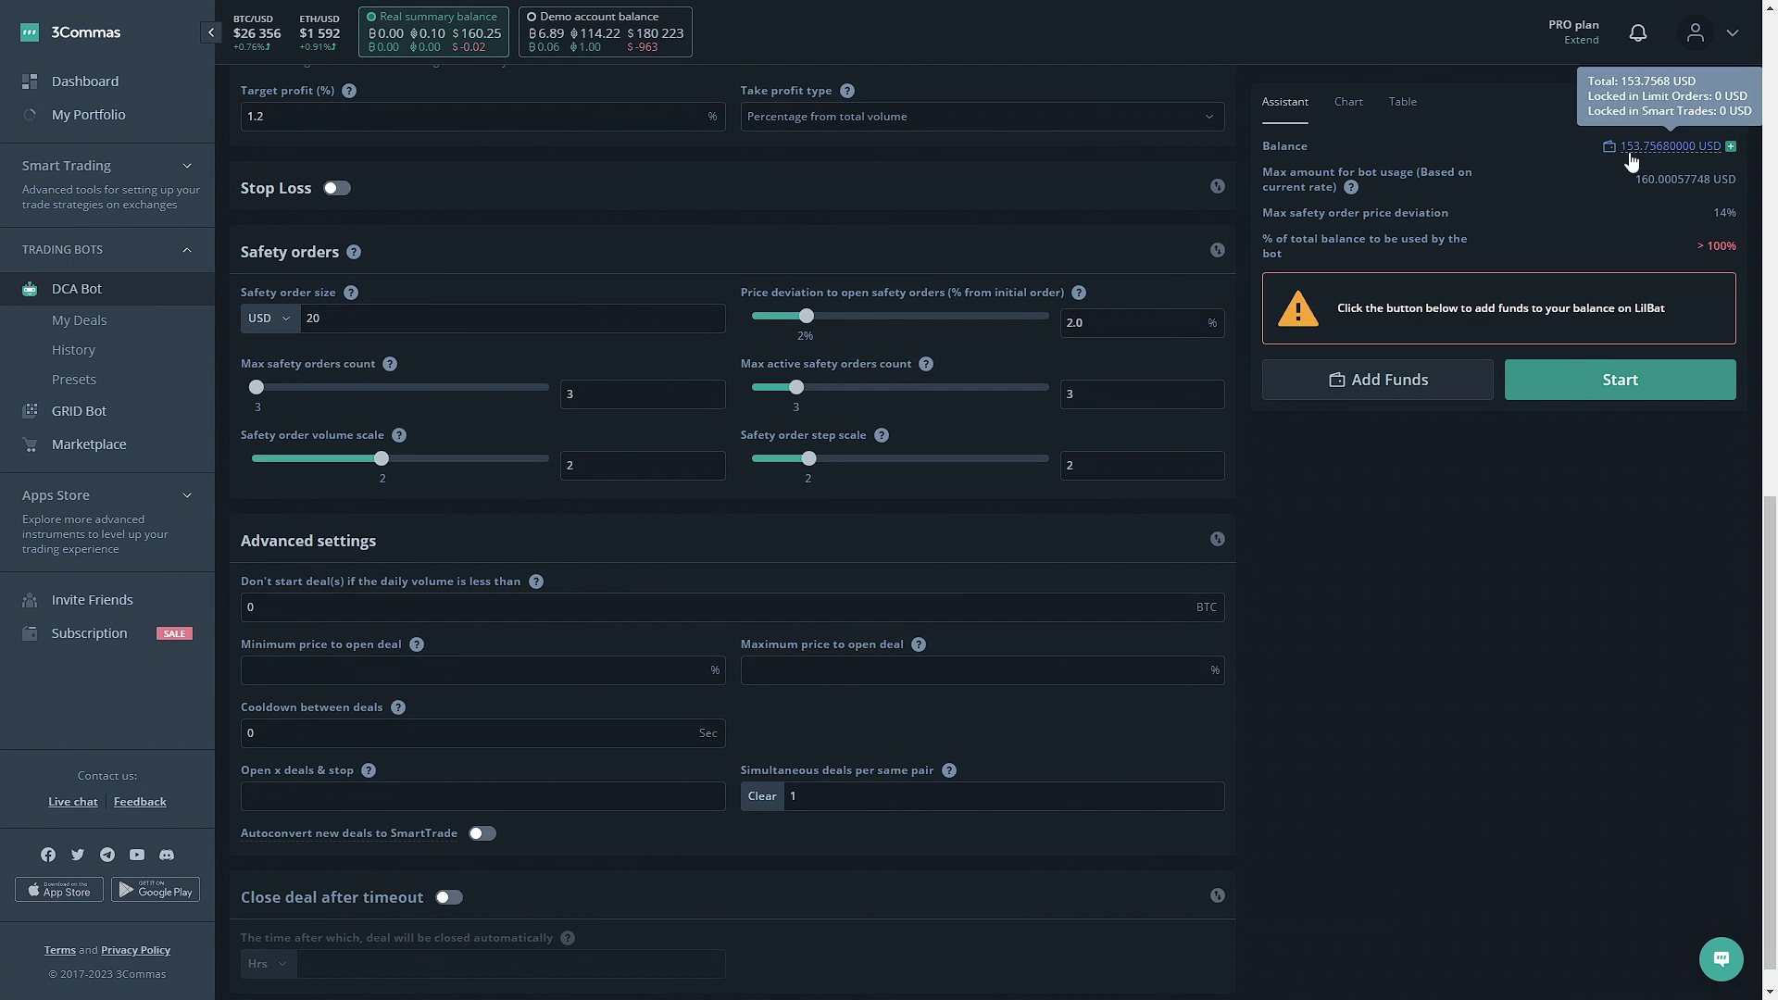
Change the safety order size from 20 to 19 USD
{"action": "left_click", "coordinate": [320, 326]}
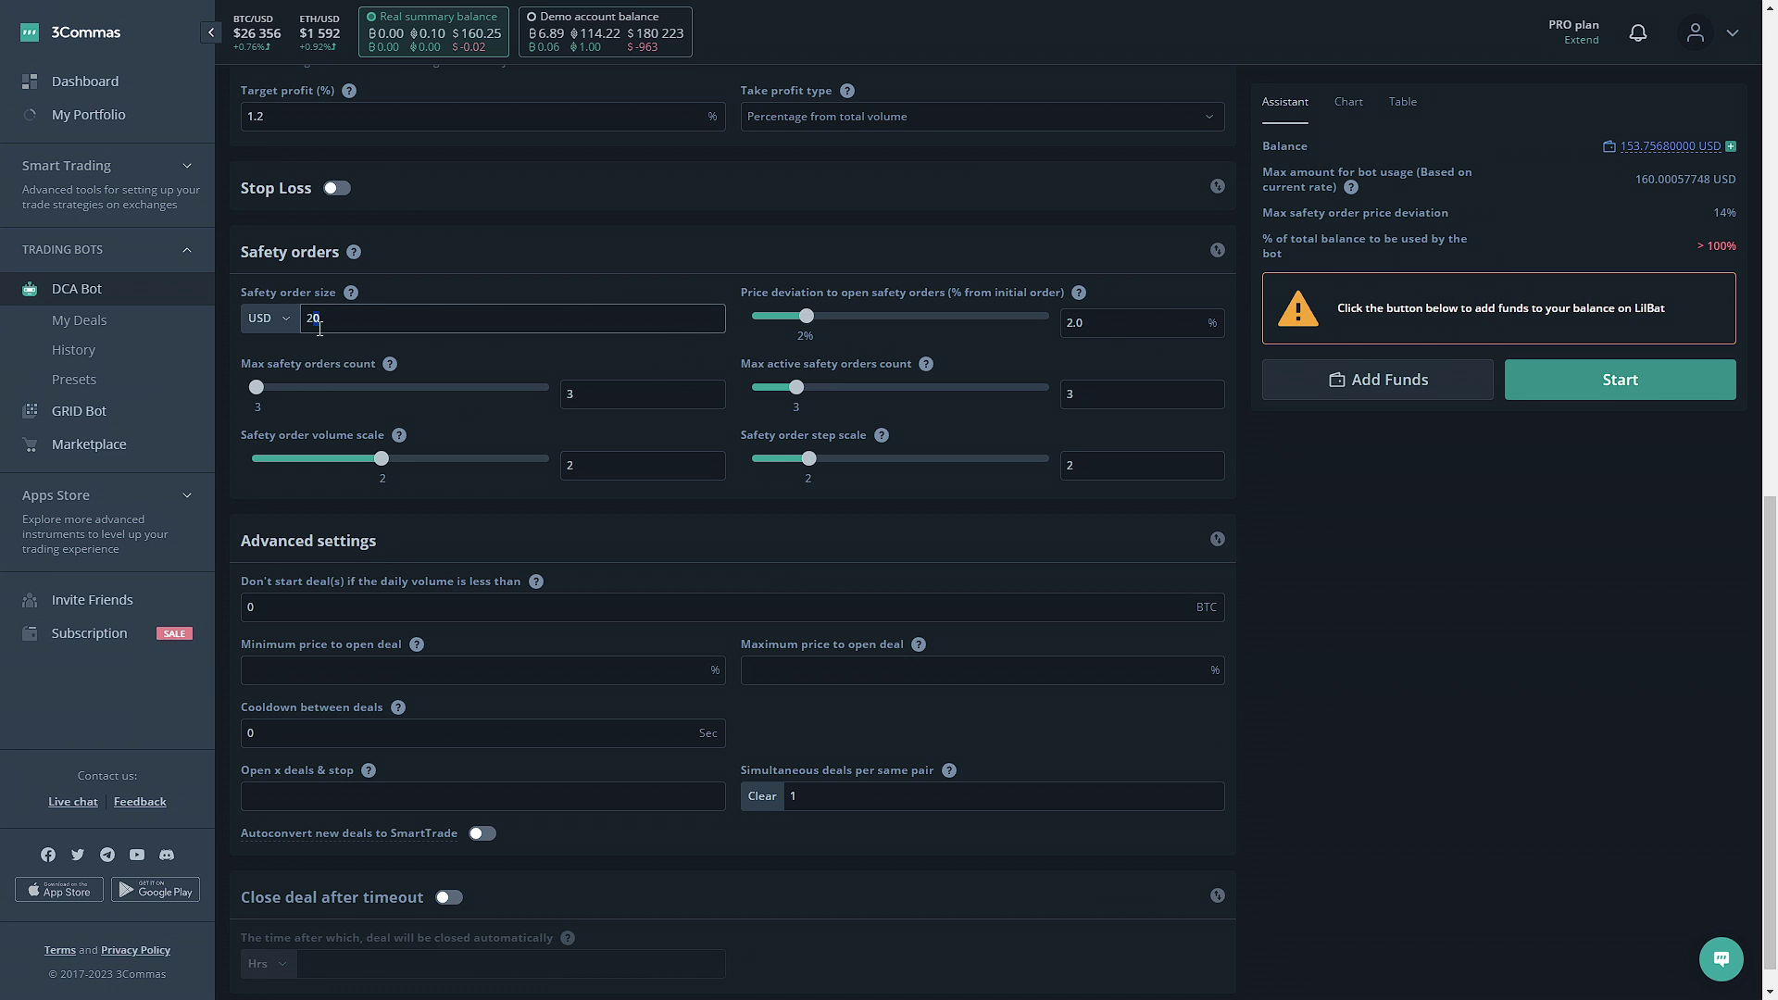
{"action": "key", "text": "BackSpace"}
{"action": "key", "text": "BackSpace"}
{"action": "type", "text": "19"}
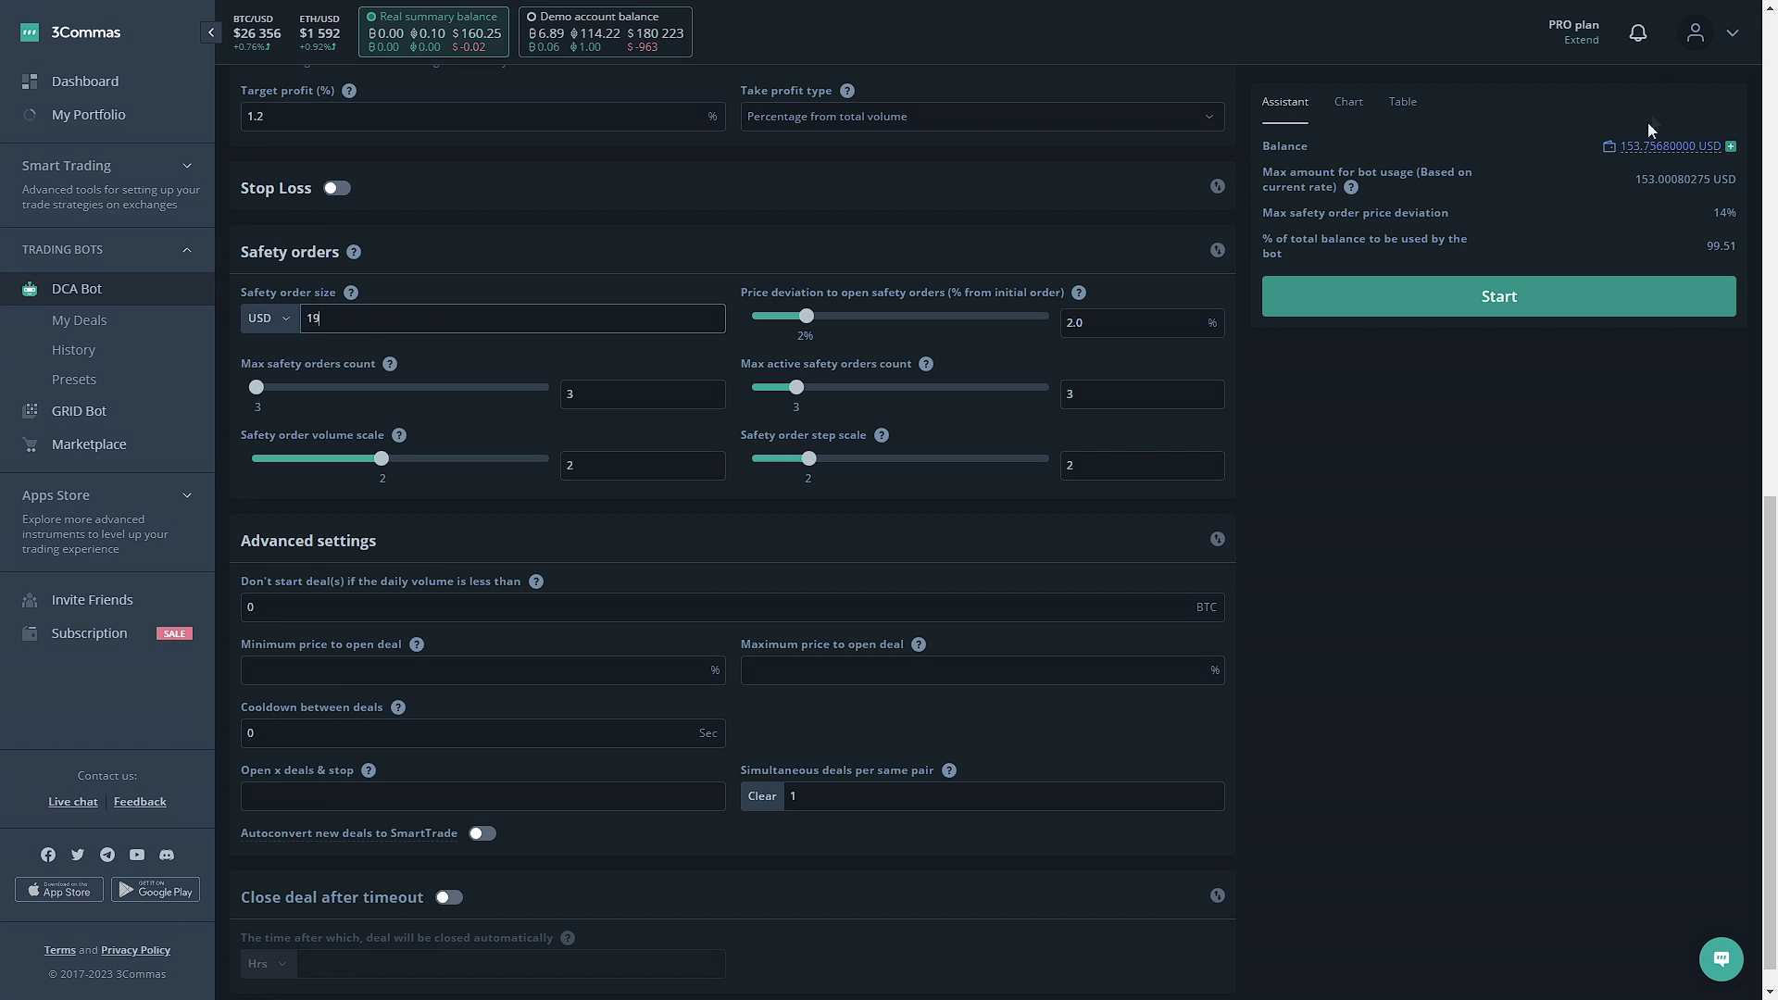
Set safety order price deviation to 2.5% and step scale to 4, giving 52.5% max deviation
{"action": "mouse_move", "coordinate": [1648, 153]}
{"action": "left_click", "coordinate": [1095, 324]}
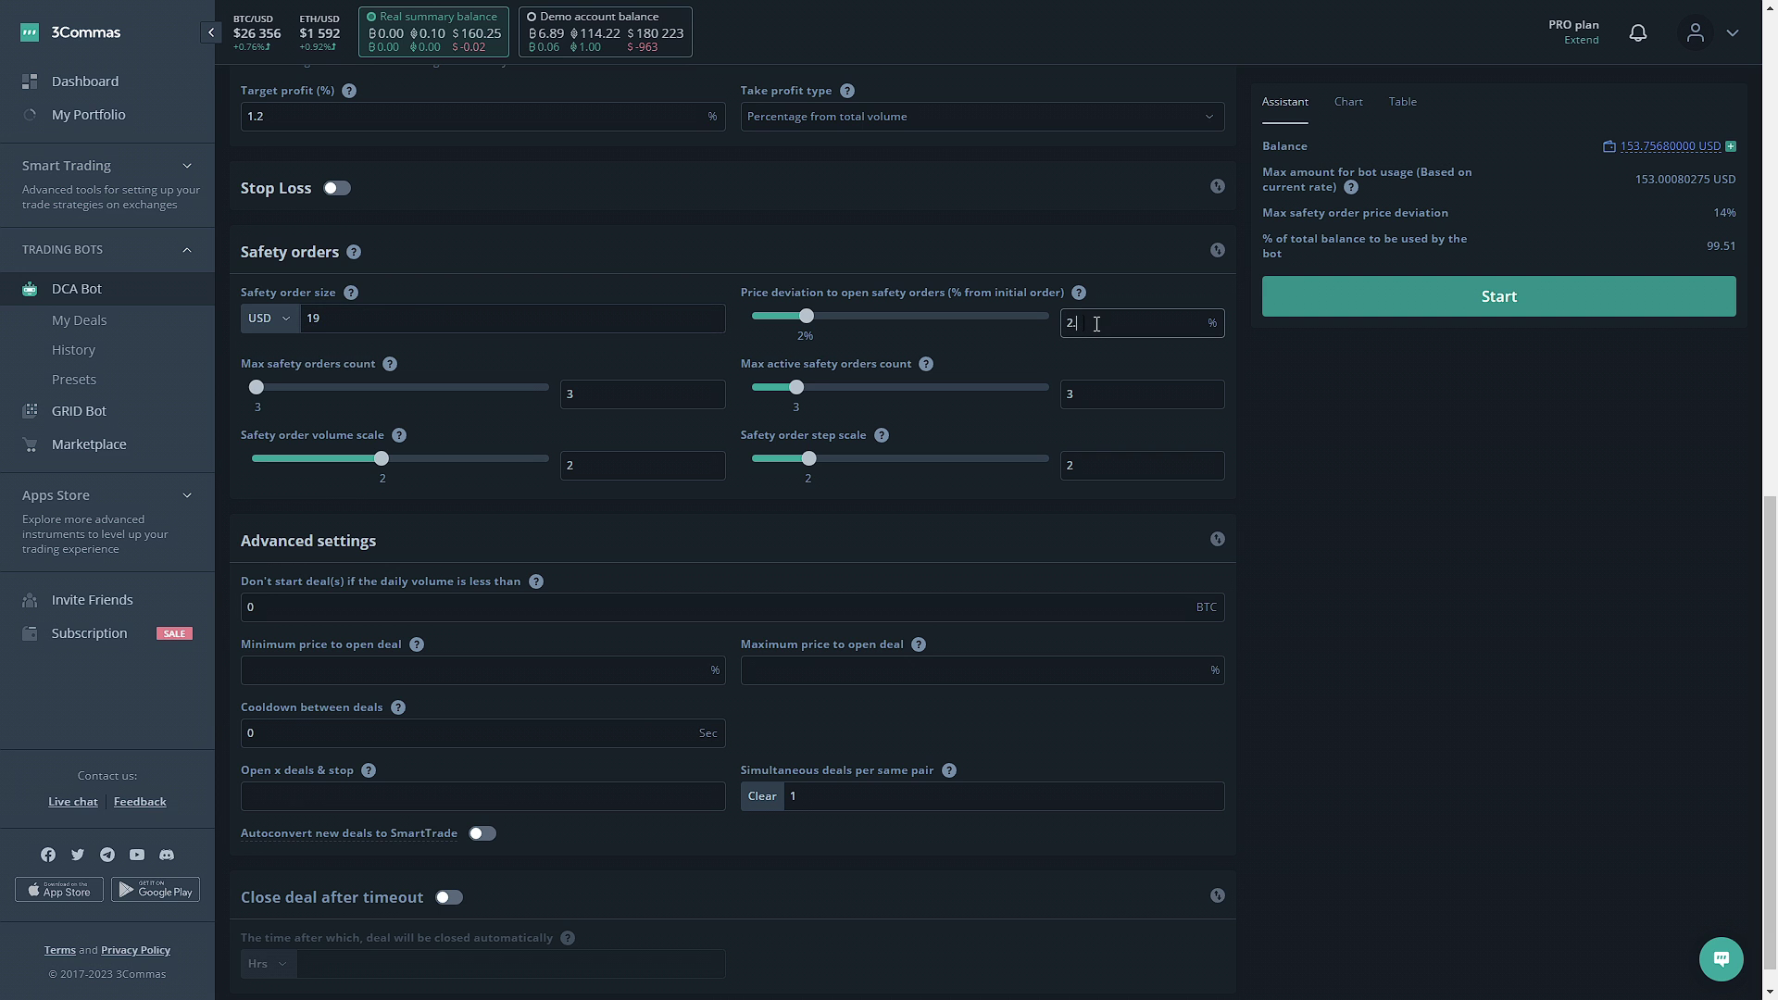
{"action": "type", "text": "5"}
{"action": "left_click", "coordinate": [1103, 467]}
{"action": "key", "text": "BackSpace"}
{"action": "type", "text": "3"}
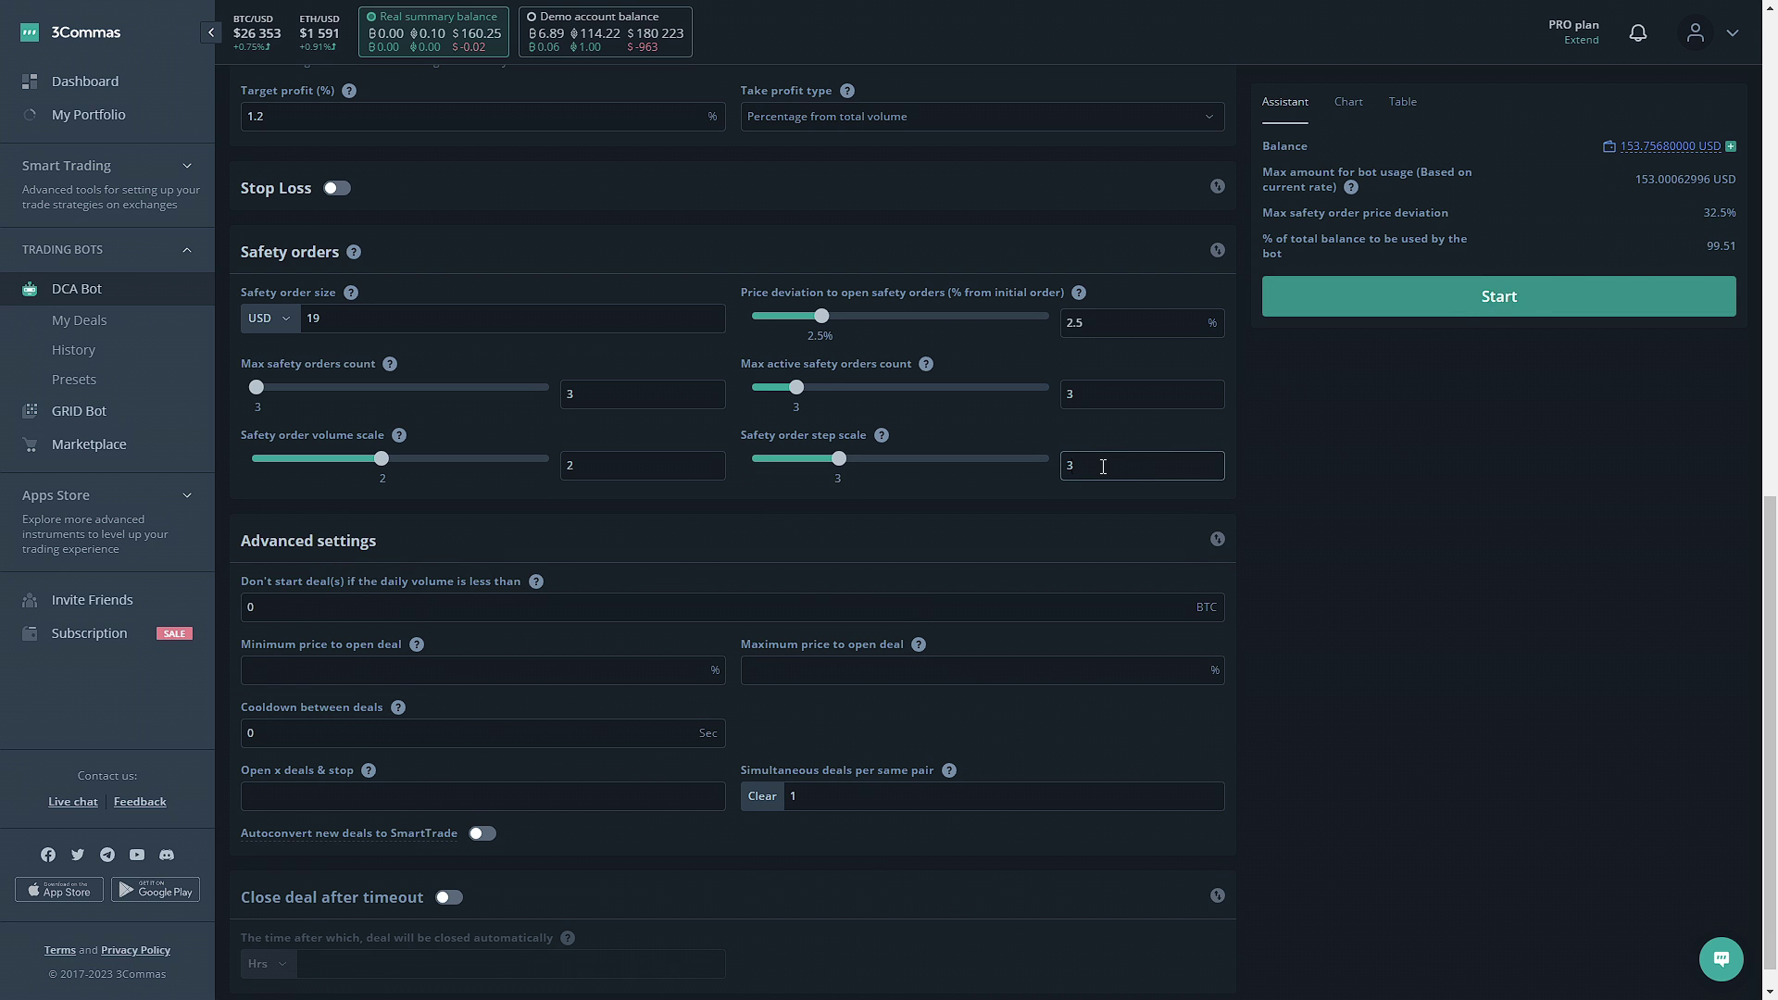
{"action": "key", "text": "BackSpace"}
{"action": "type", "text": "4"}
{"action": "double_click", "coordinate": [1713, 213]}
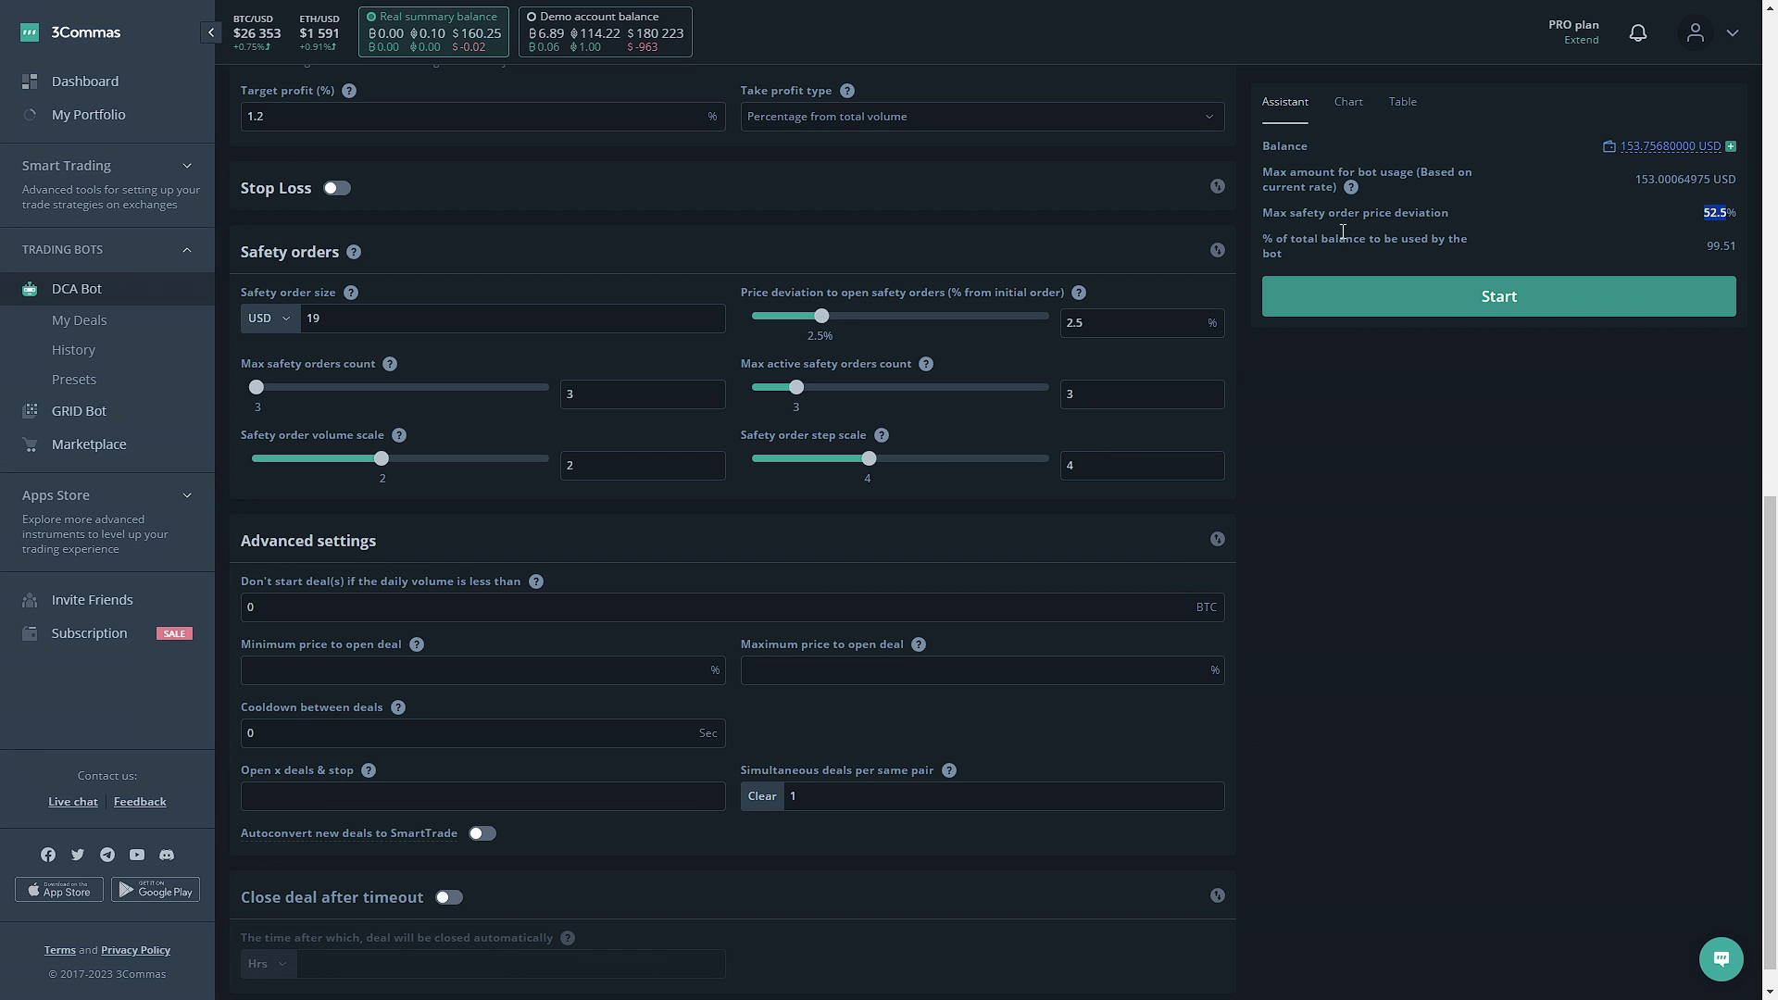
{"action": "scroll", "coordinate": [765, 461], "scroll_direction": "up", "scroll_amount": 8}
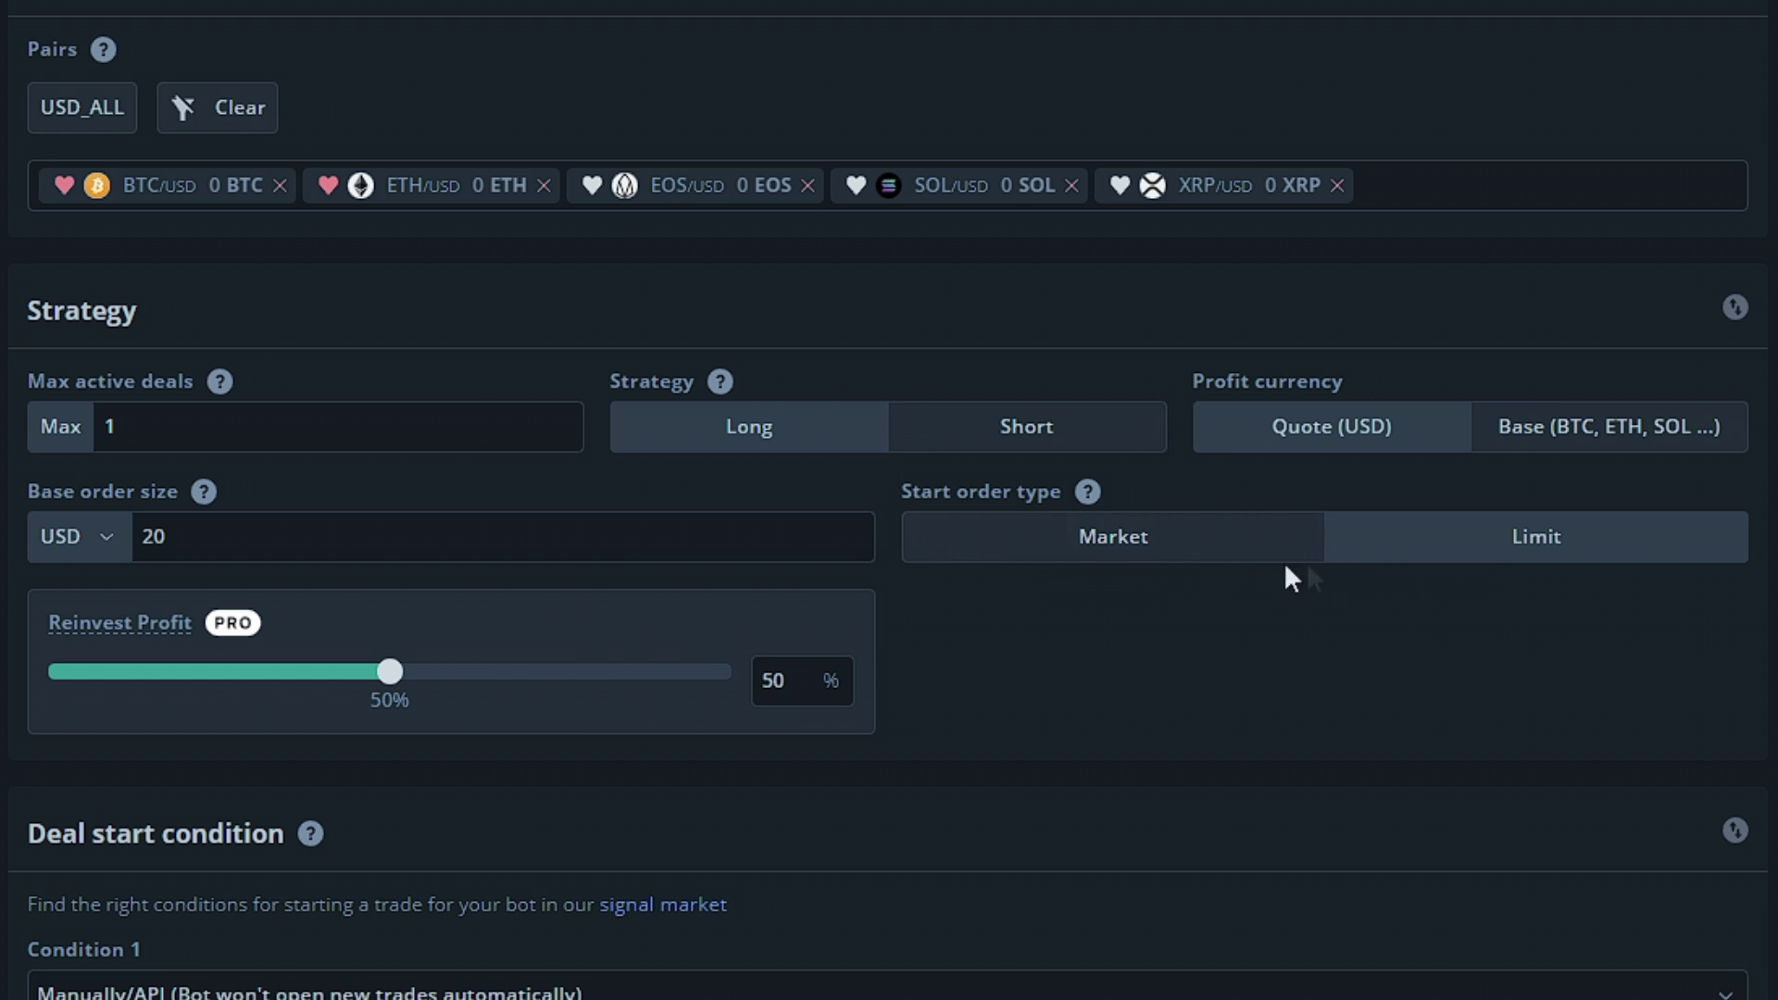
Set the start order type to Limit and profit reinvestment to 100%
{"action": "left_click", "coordinate": [1141, 560]}
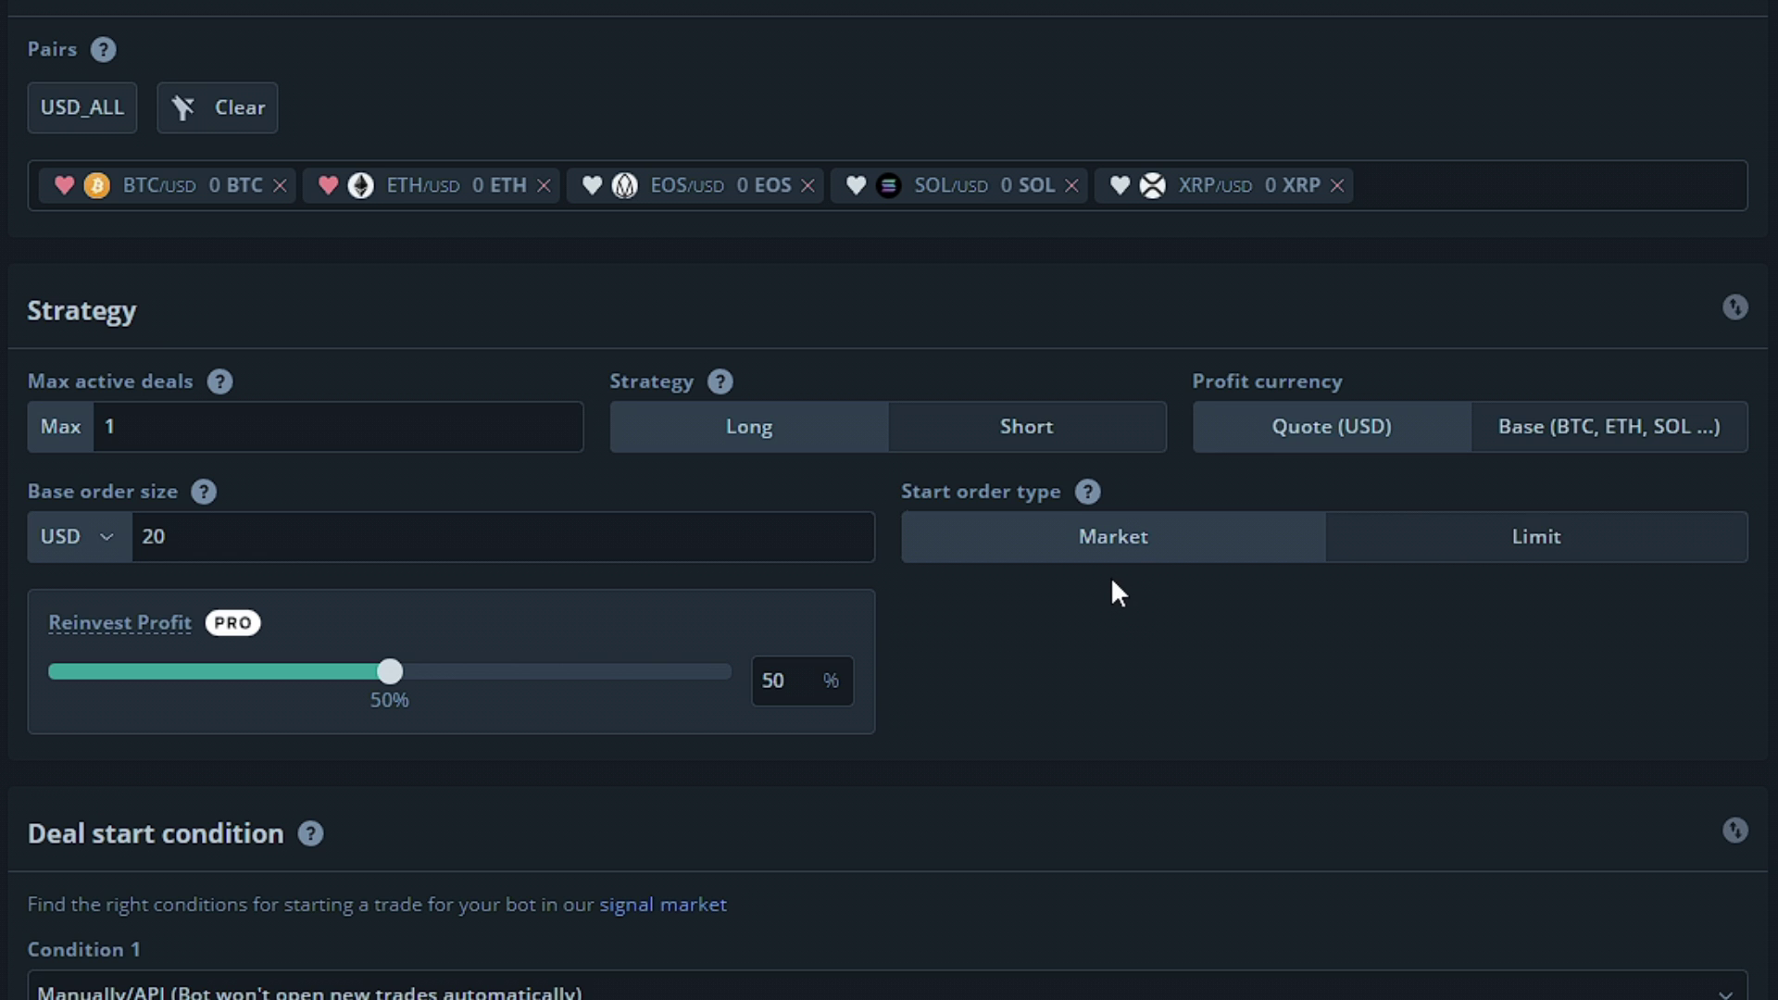
{"action": "left_click", "coordinate": [1533, 556]}
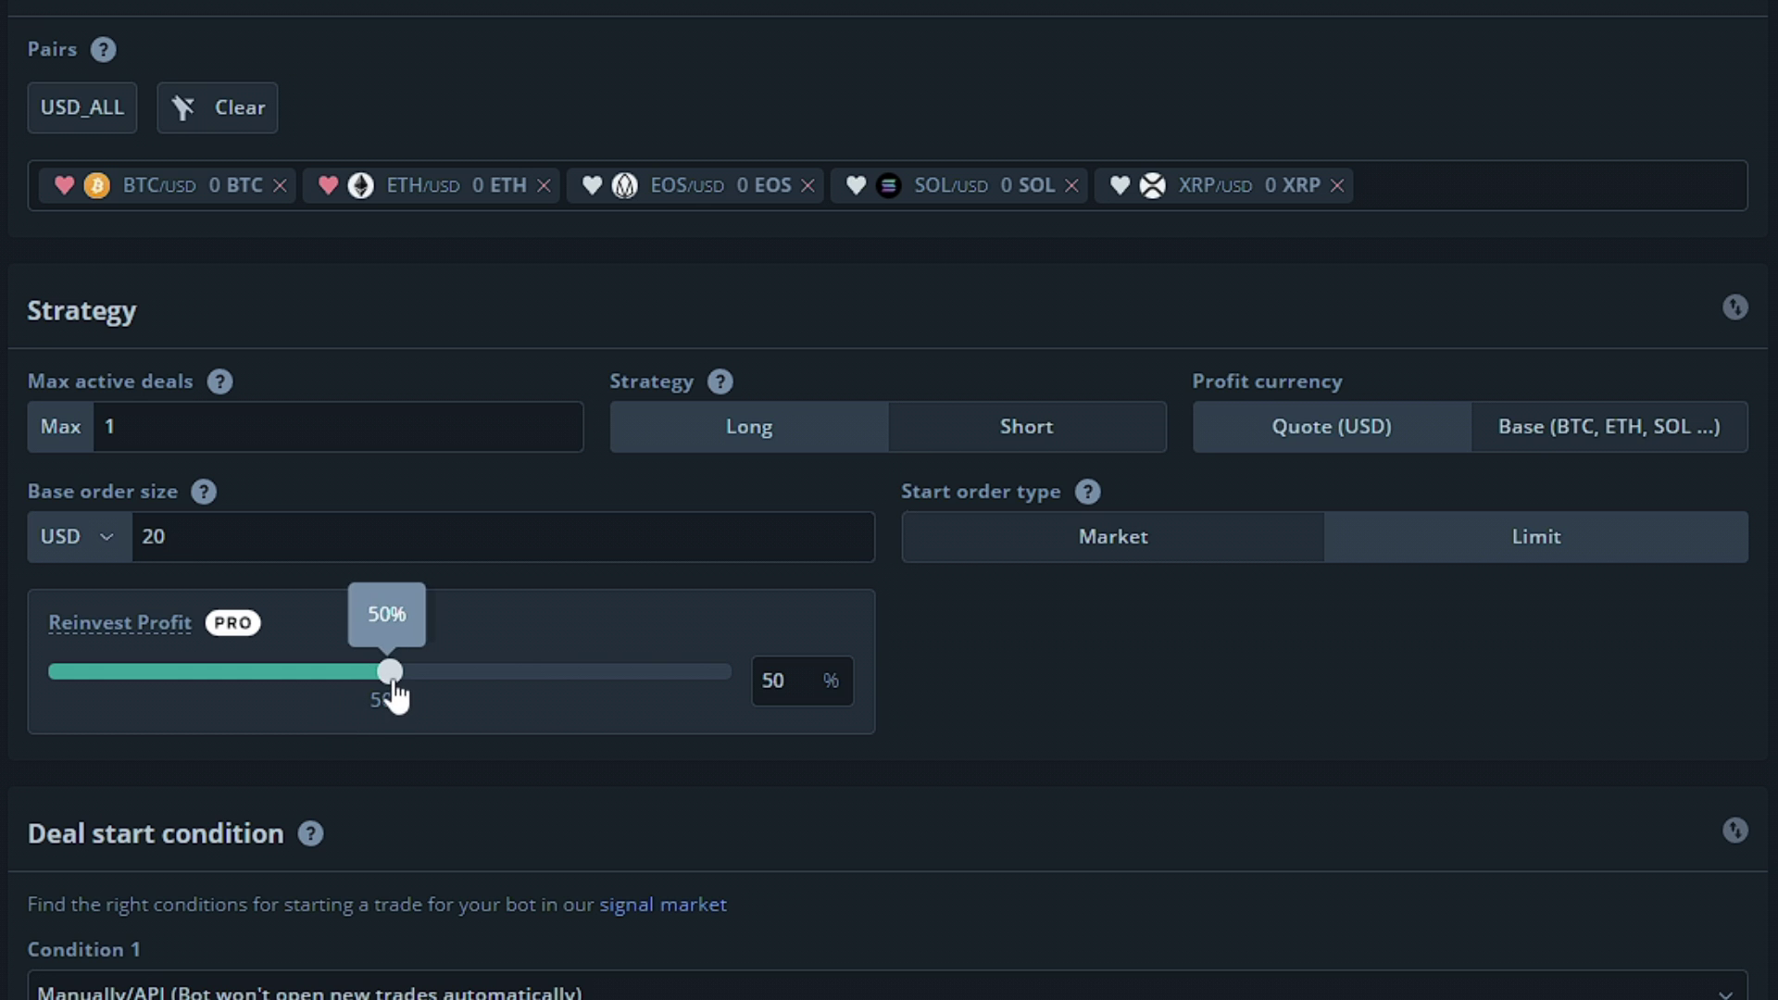
{"action": "left_click_drag", "start_coordinate": [394, 693], "coordinate": [758, 695]}
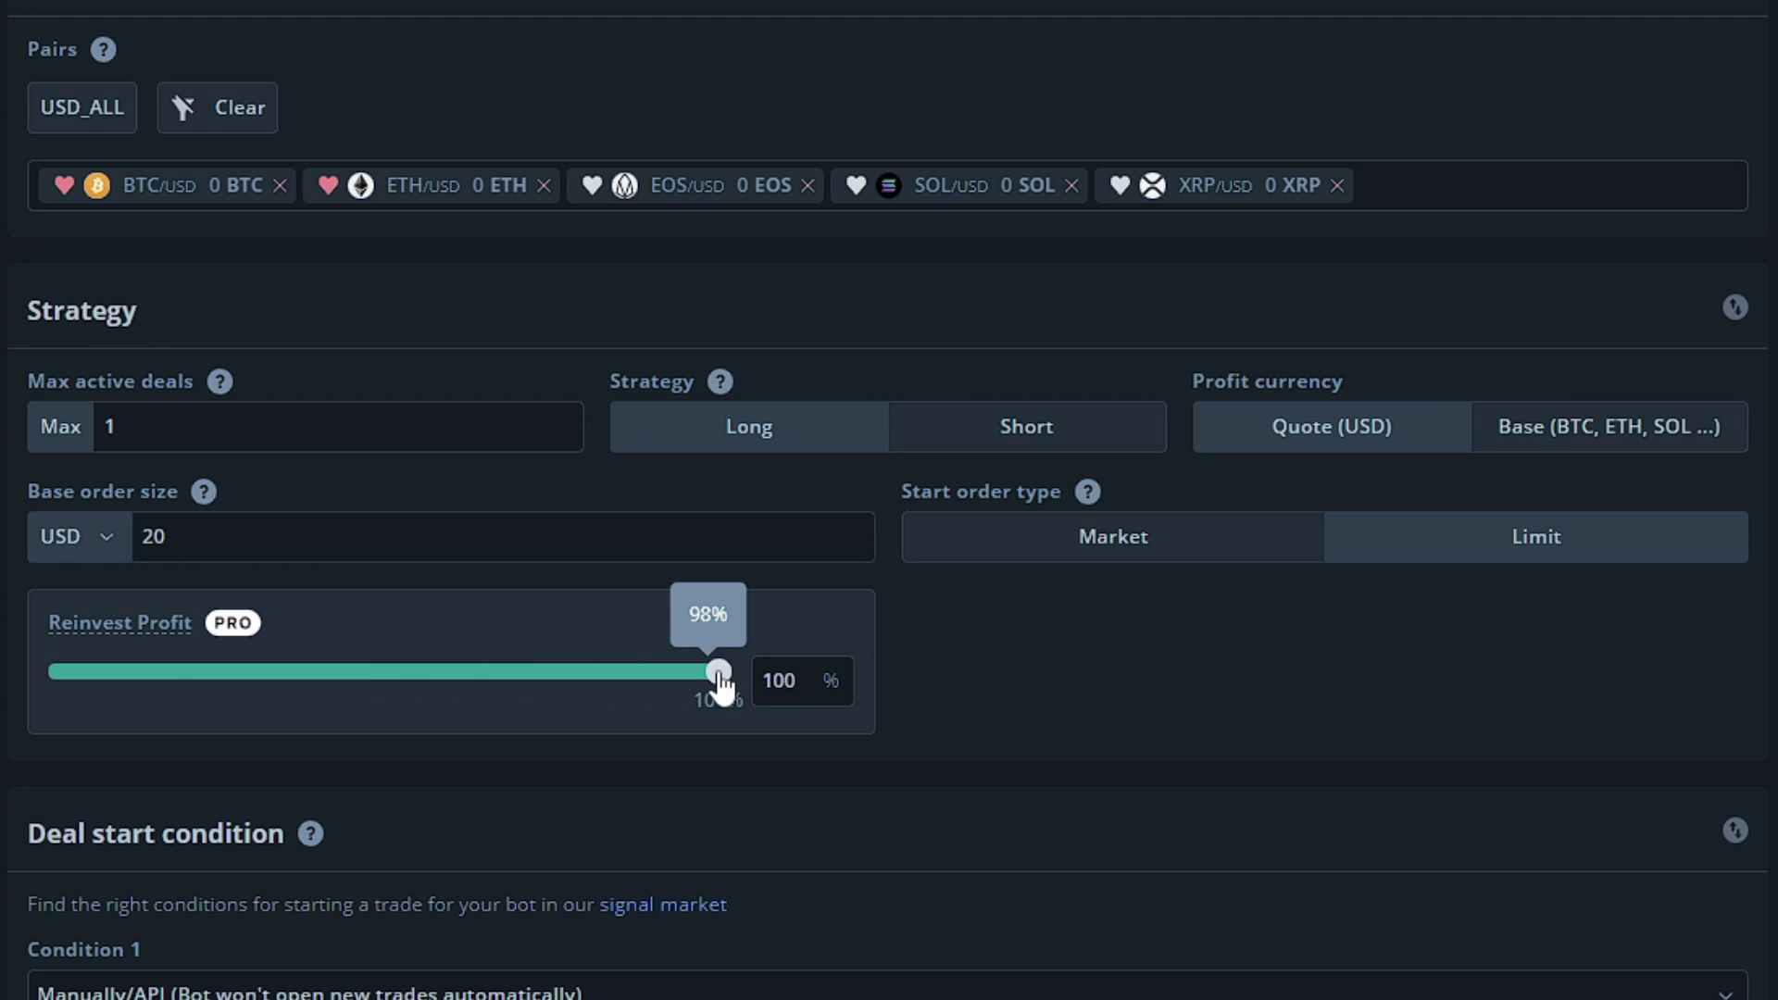
{"action": "left_click_drag", "start_coordinate": [721, 683], "coordinate": [52, 669]}
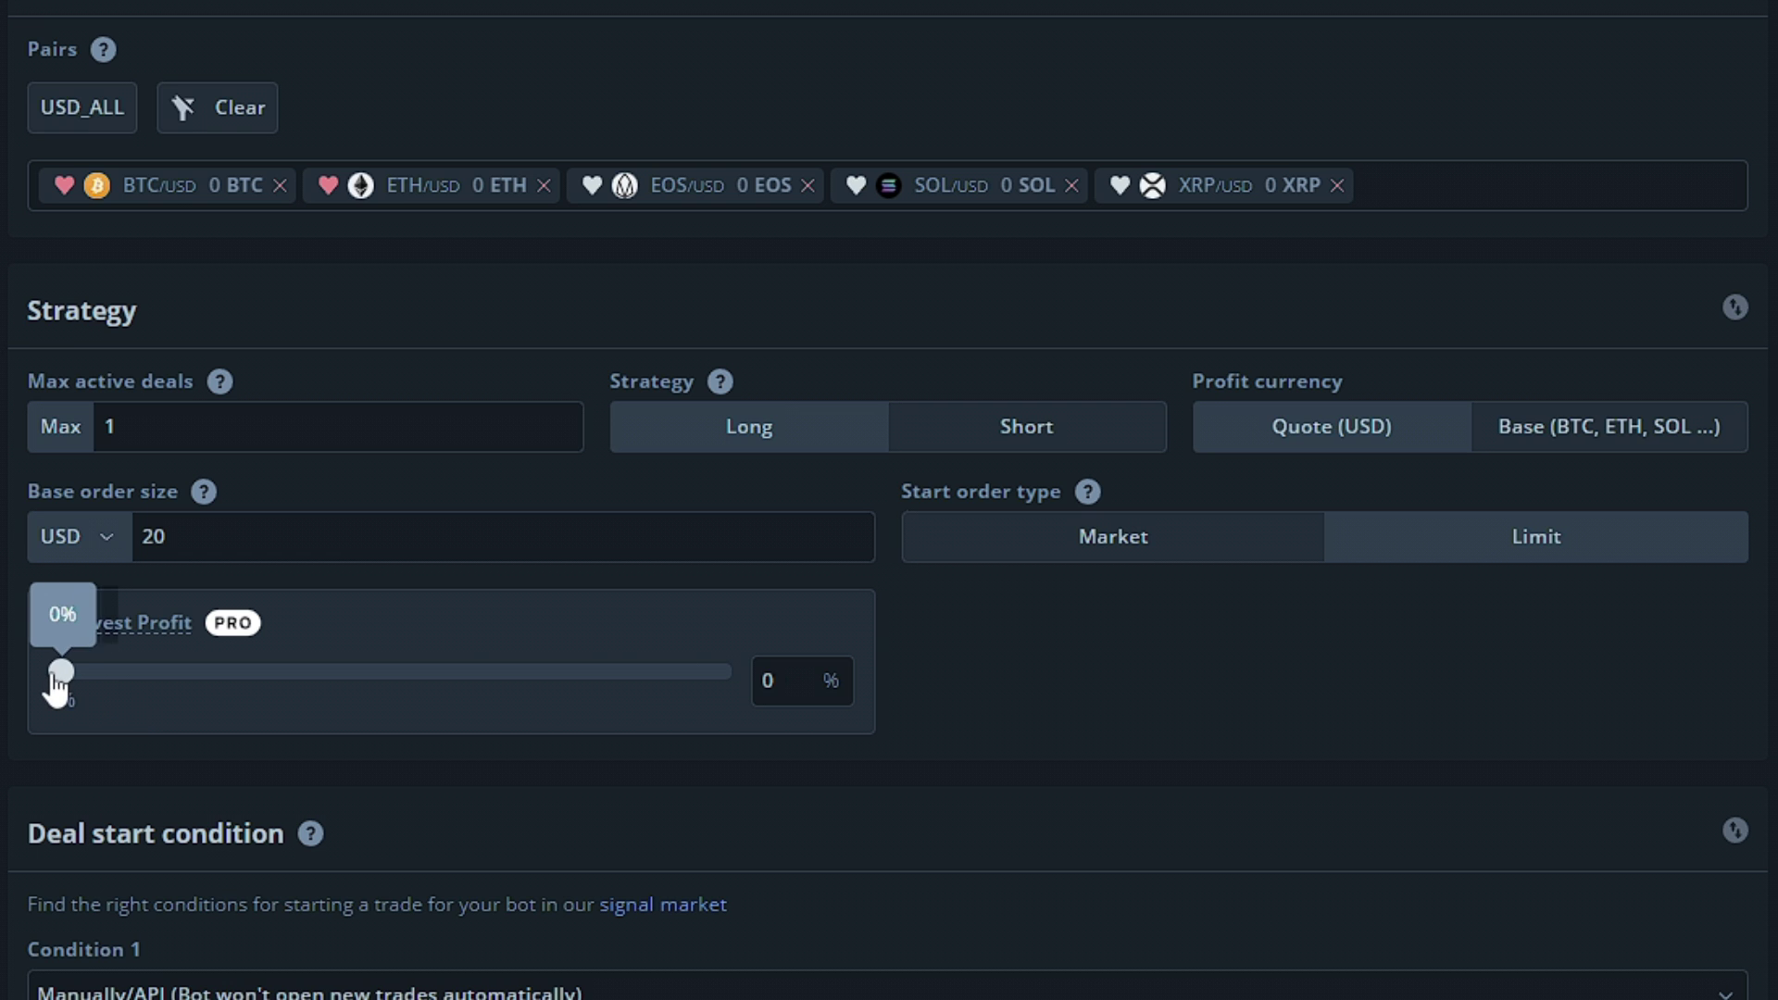
{"action": "left_click_drag", "start_coordinate": [57, 681], "coordinate": [782, 679]}
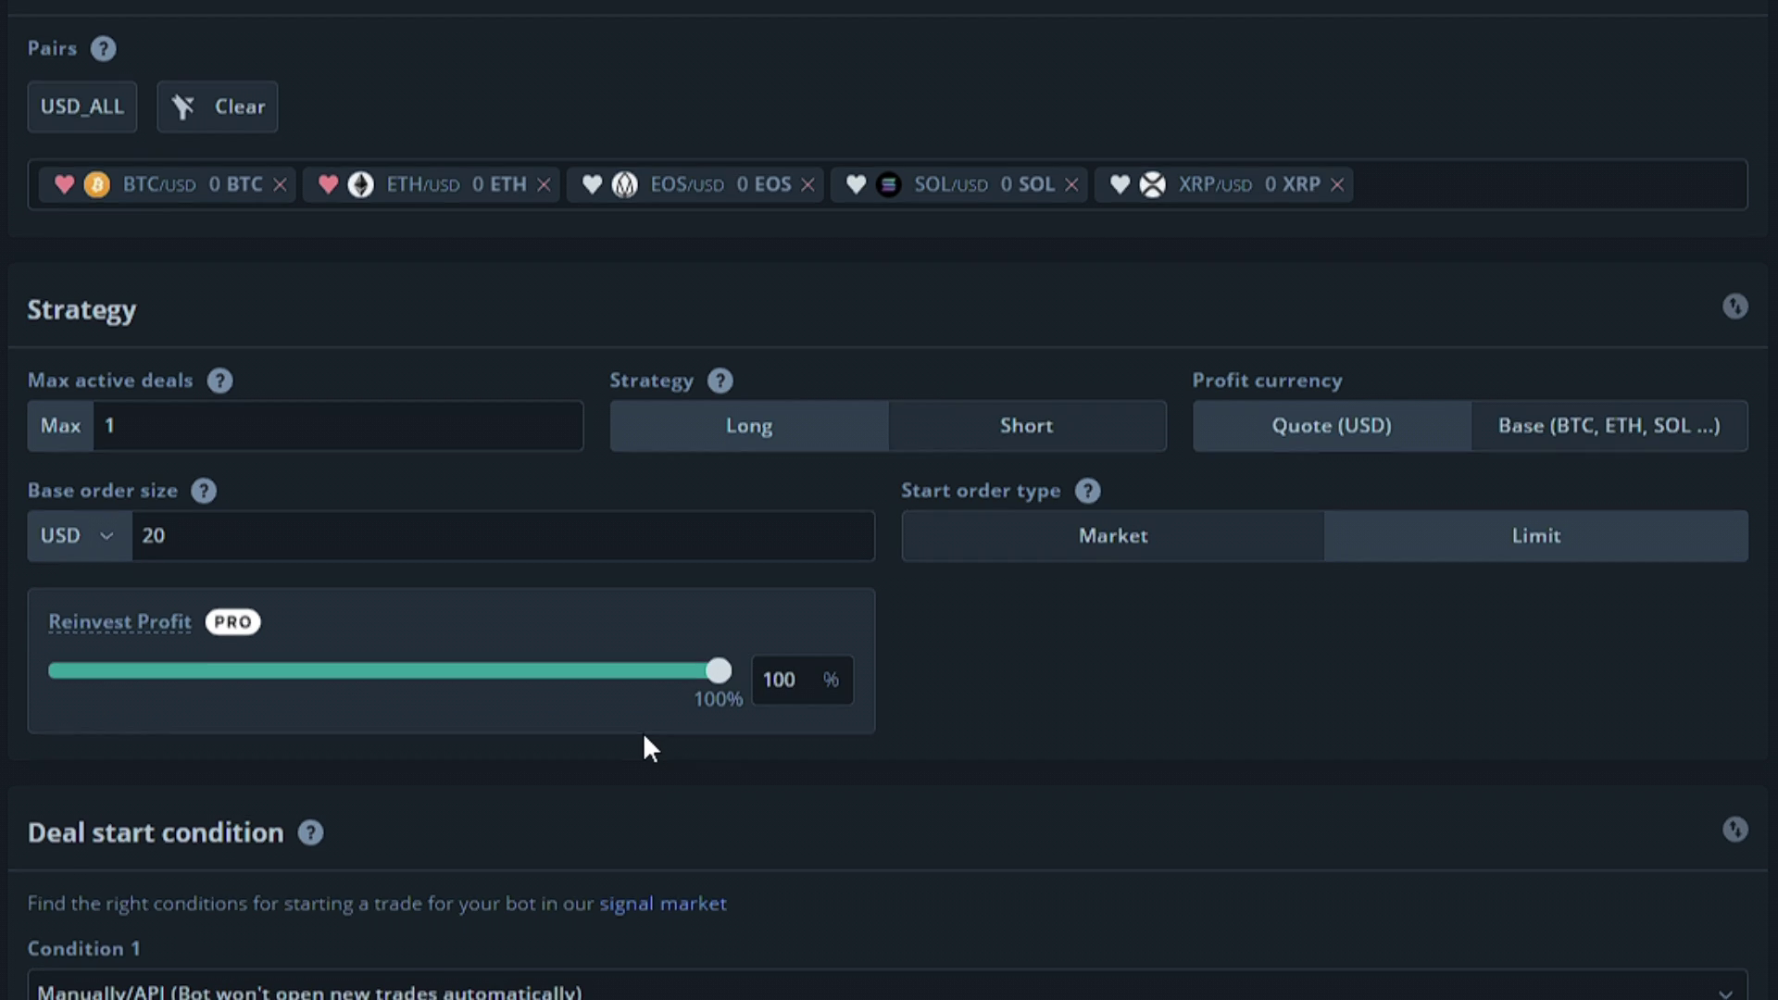
{"action": "scroll", "coordinate": [644, 737], "scroll_direction": "down", "scroll_amount": 5}
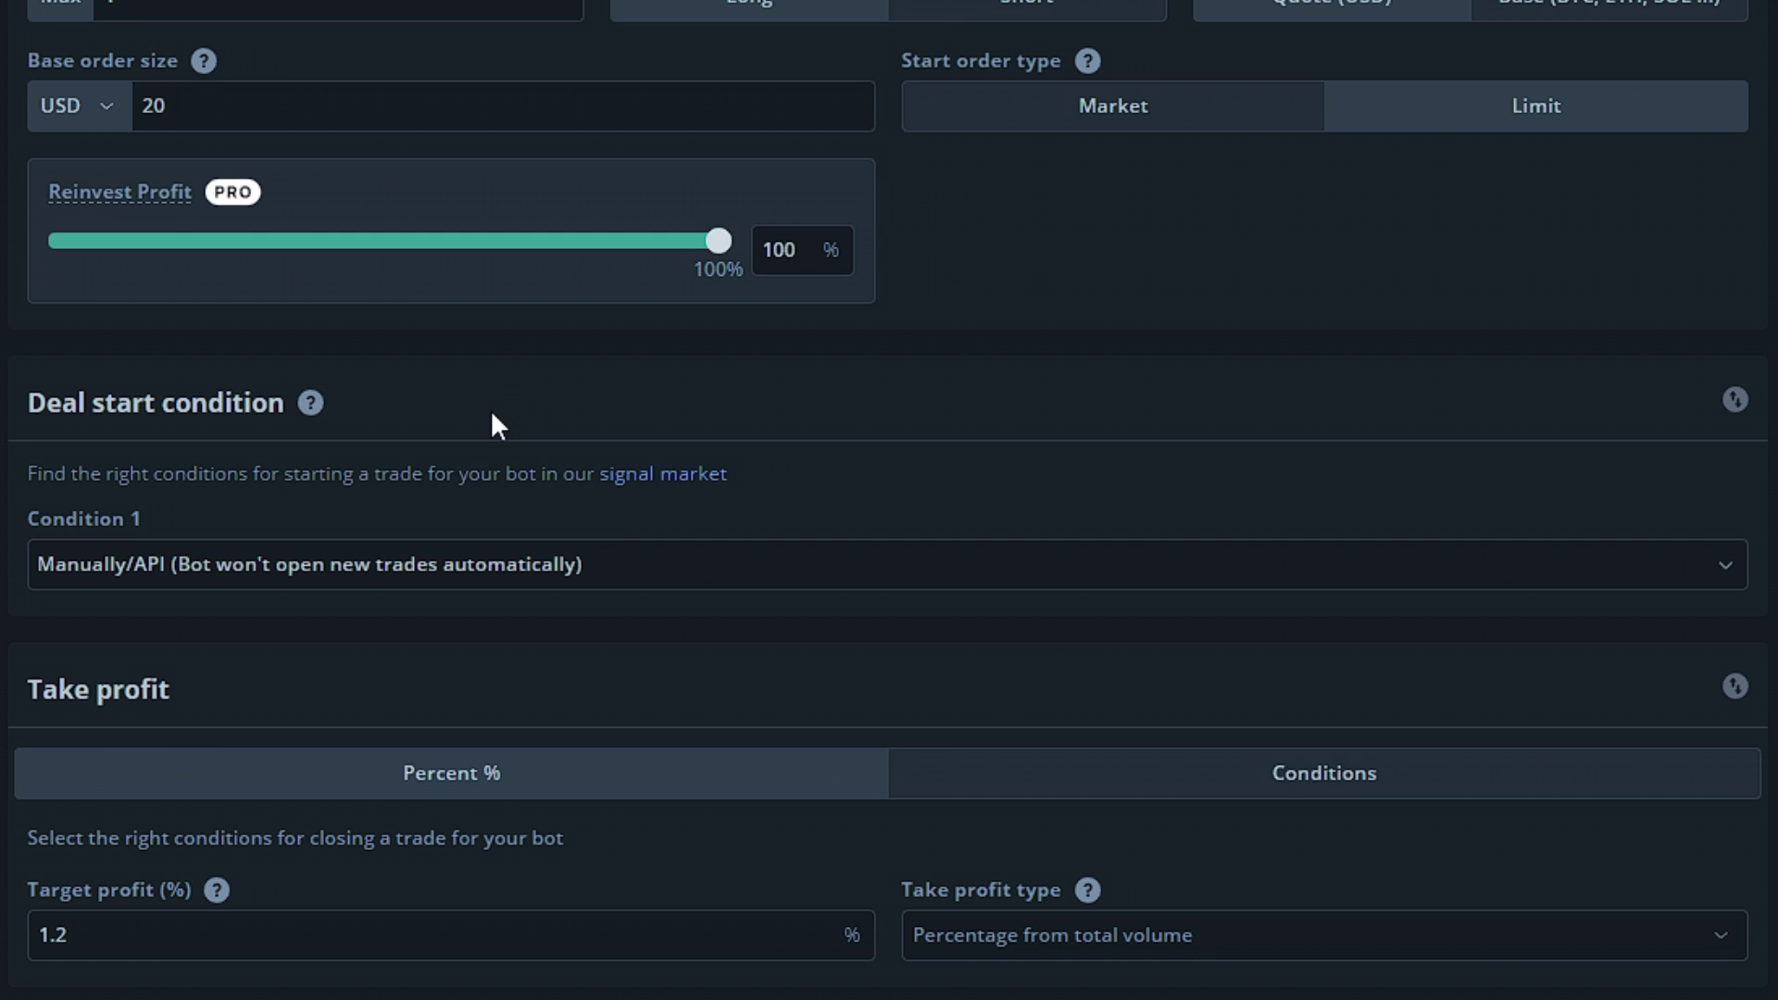
Choose RSI as the only deal start condition and set RSI length to 14
{"action": "left_click", "coordinate": [519, 581]}
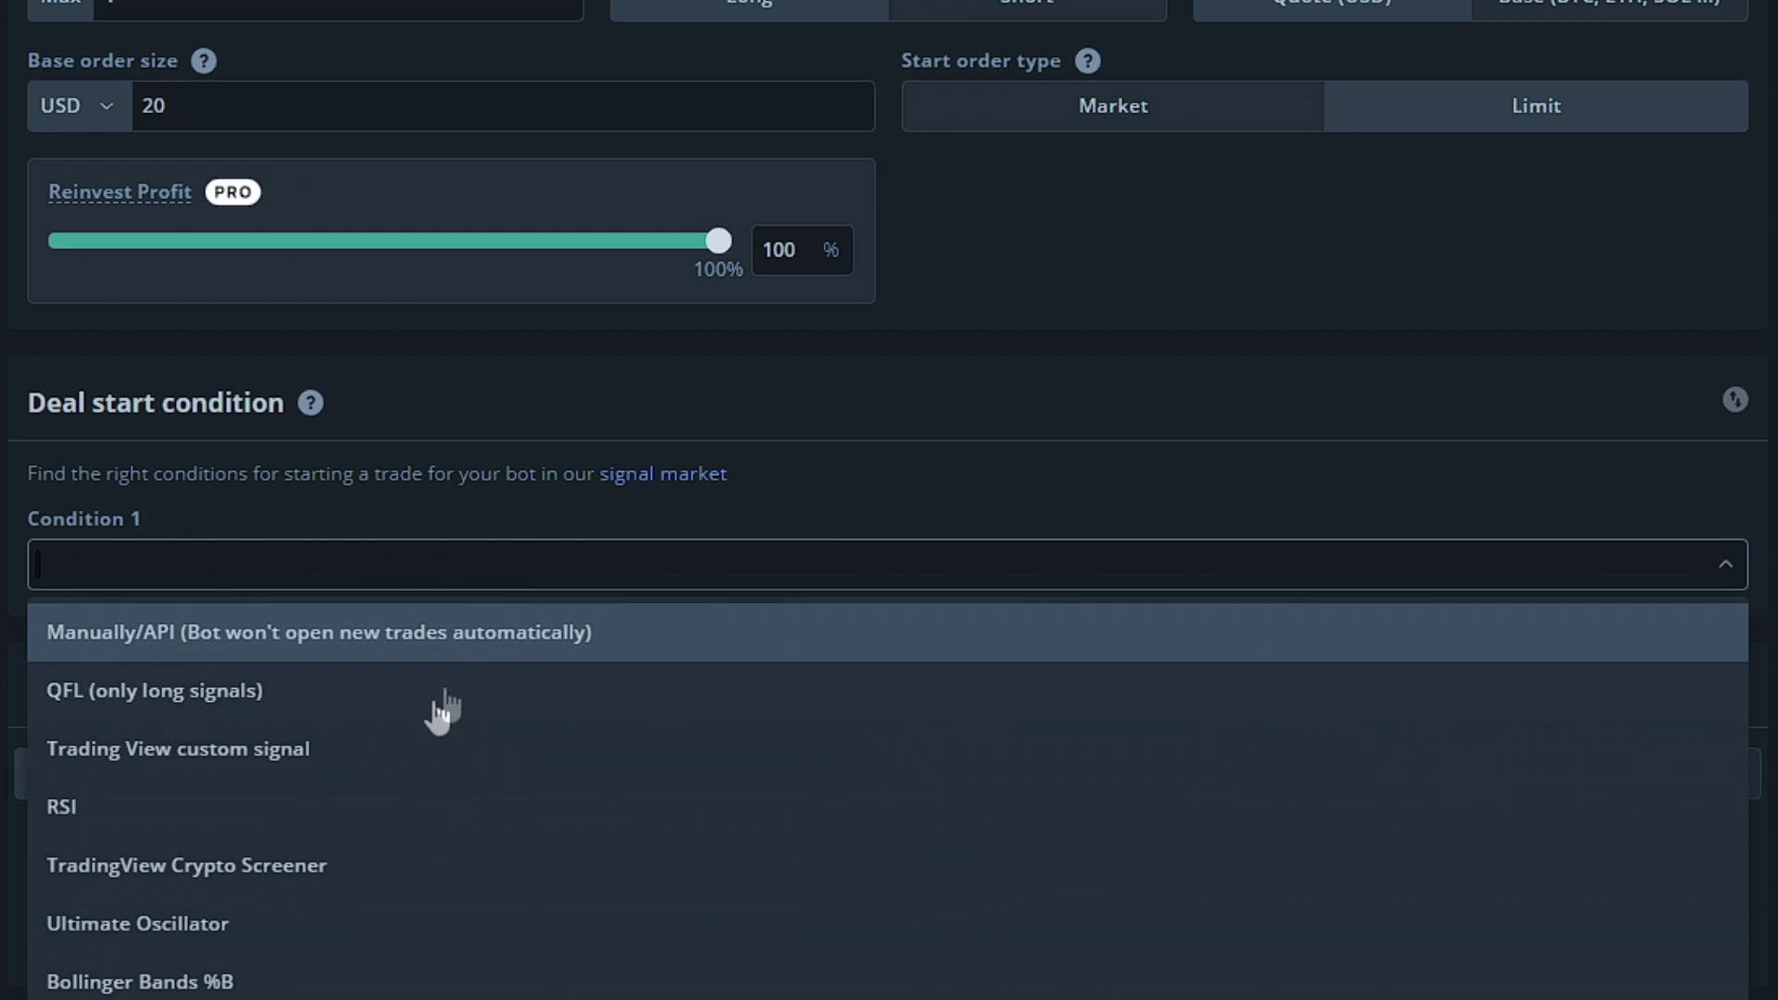
{"action": "left_click", "coordinate": [420, 813]}
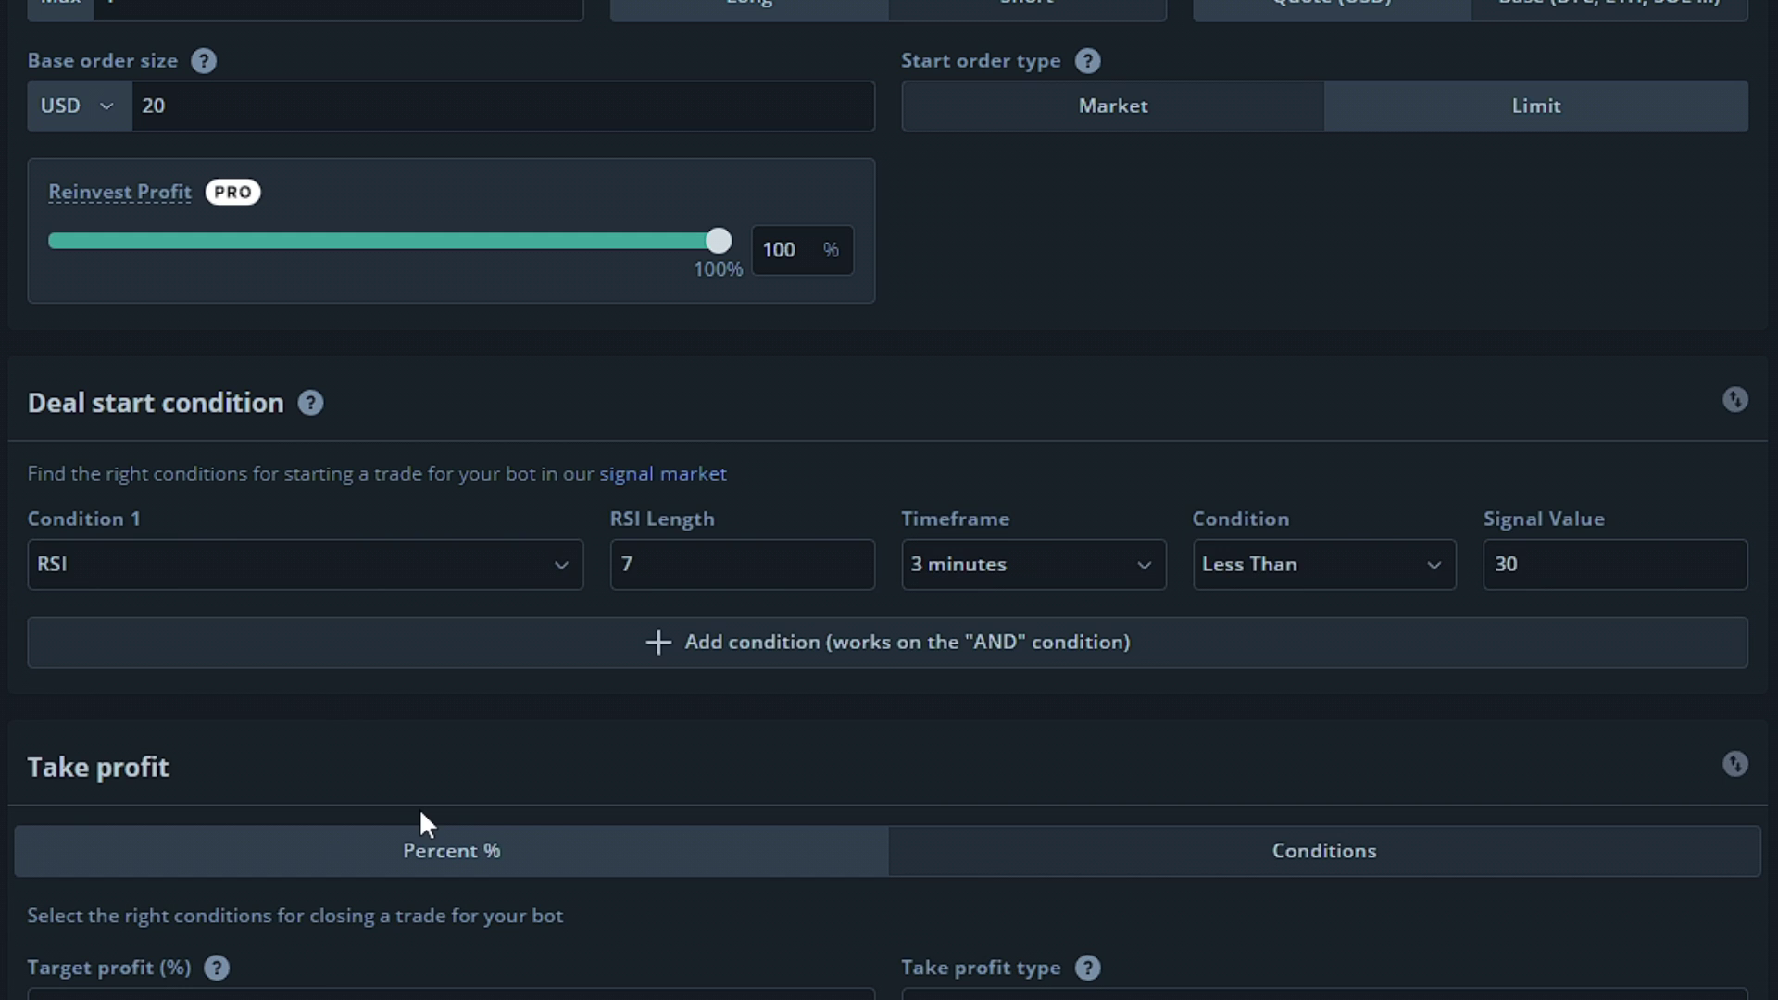
{"action": "left_click", "coordinate": [712, 649]}
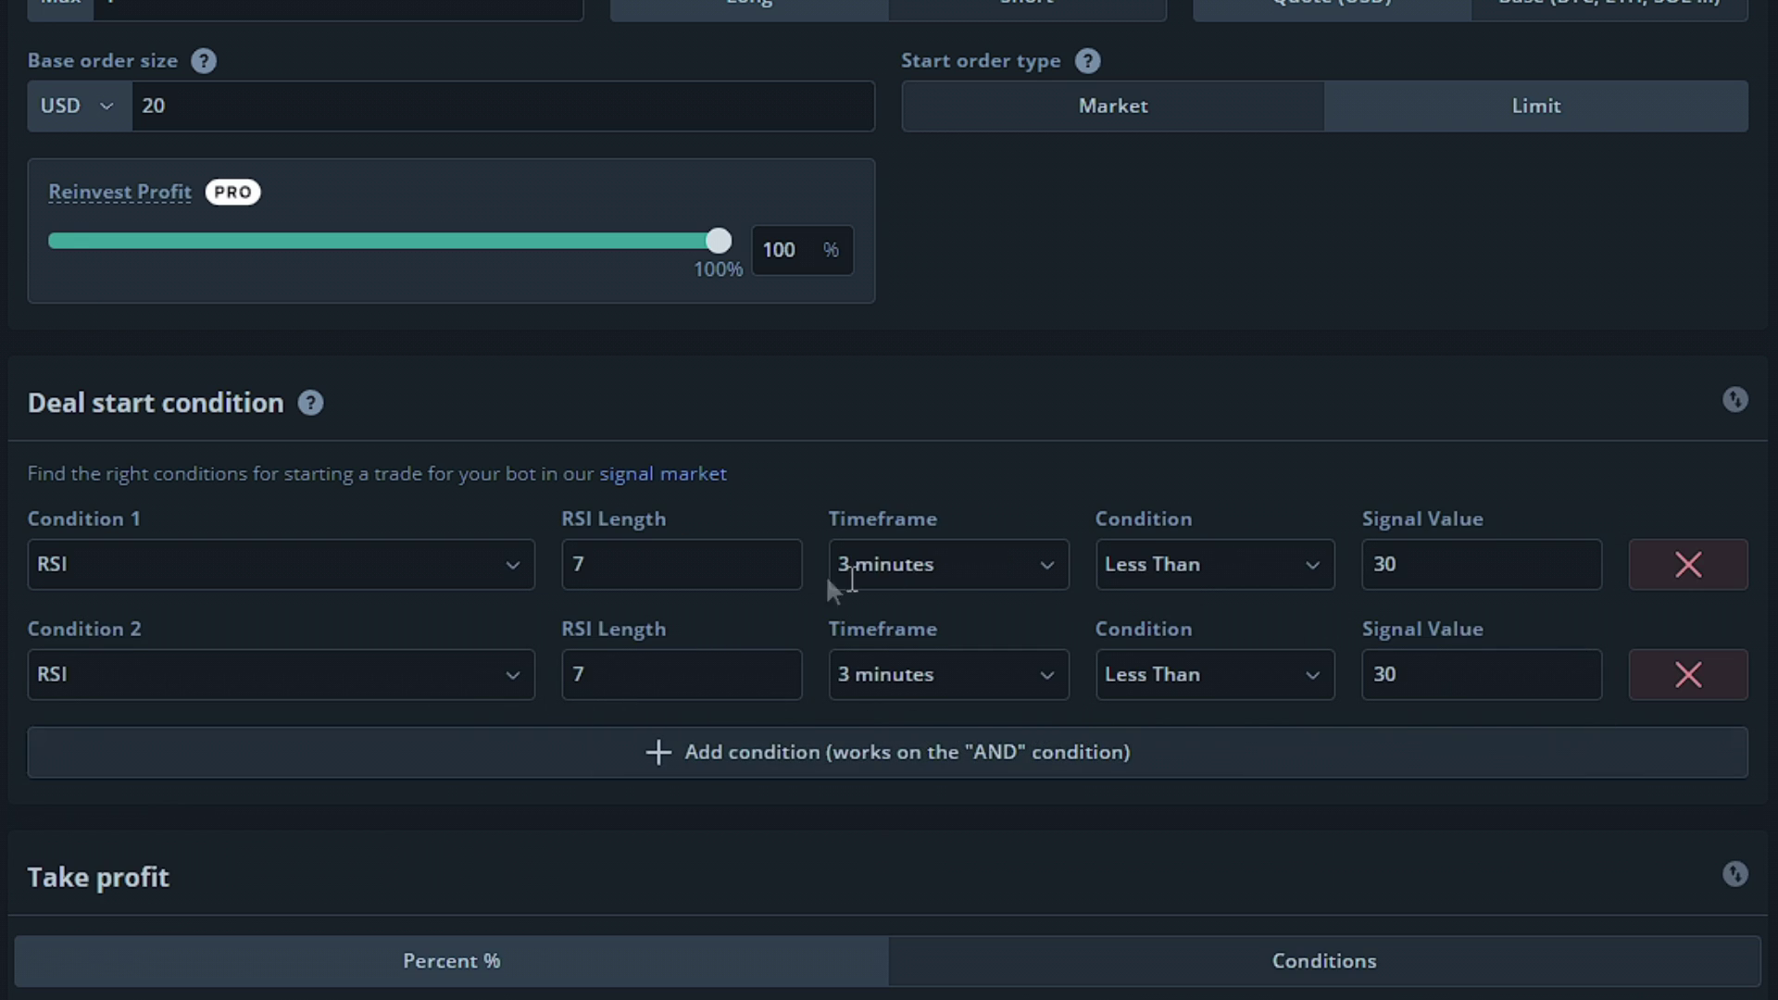
{"action": "left_click", "coordinate": [1637, 697]}
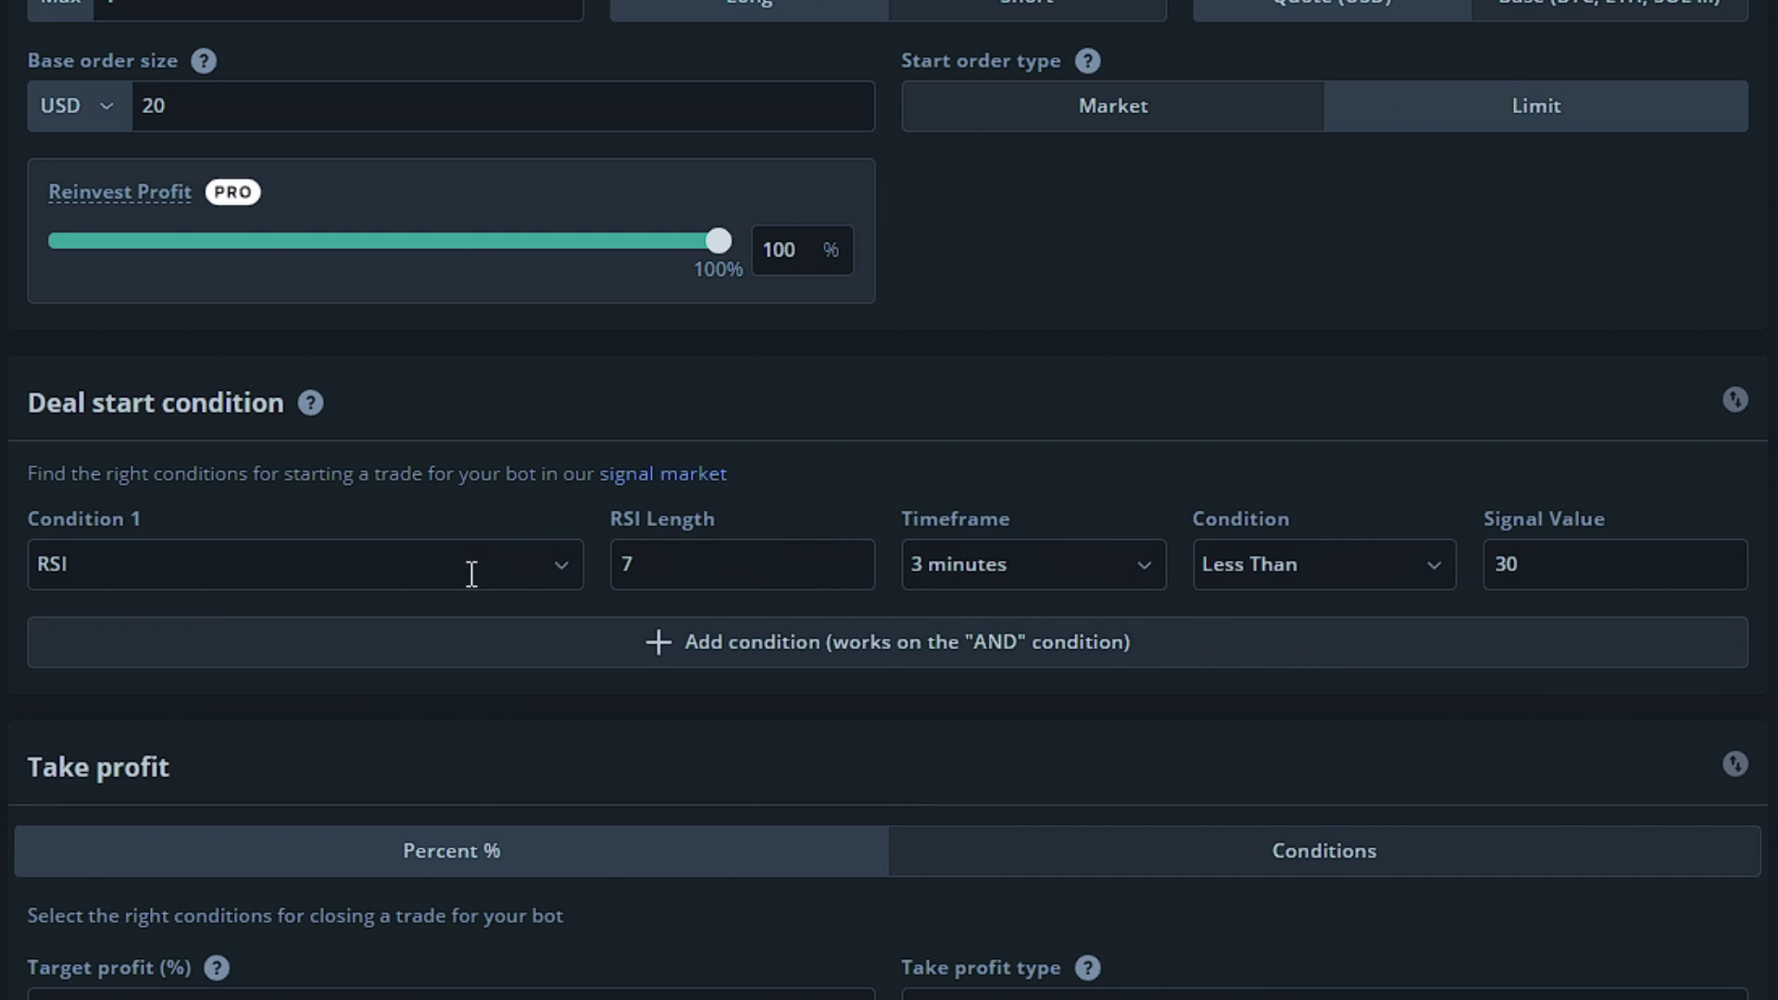
{"action": "left_click", "coordinate": [670, 576]}
{"action": "key", "text": "BackSpace"}
{"action": "type", "text": "14"}
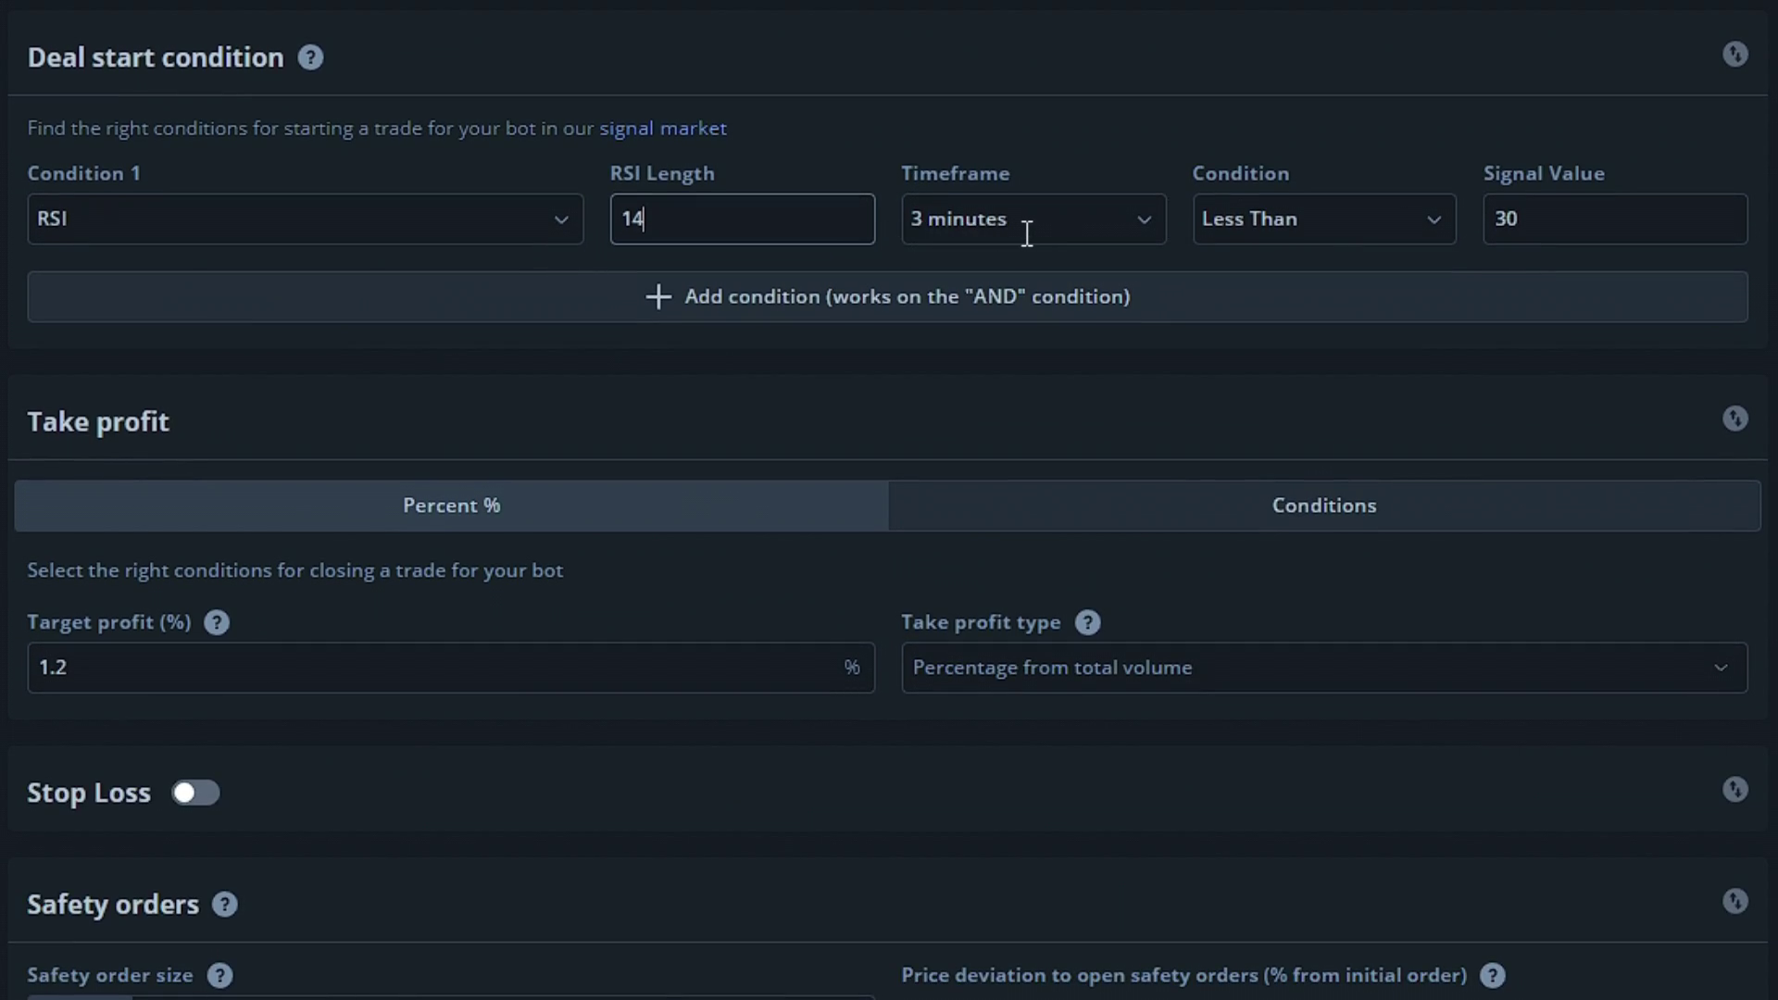
Switch the RSI timeframe to 1 hour and confirm the Less Than 30 condition
{"action": "left_click", "coordinate": [1027, 231]}
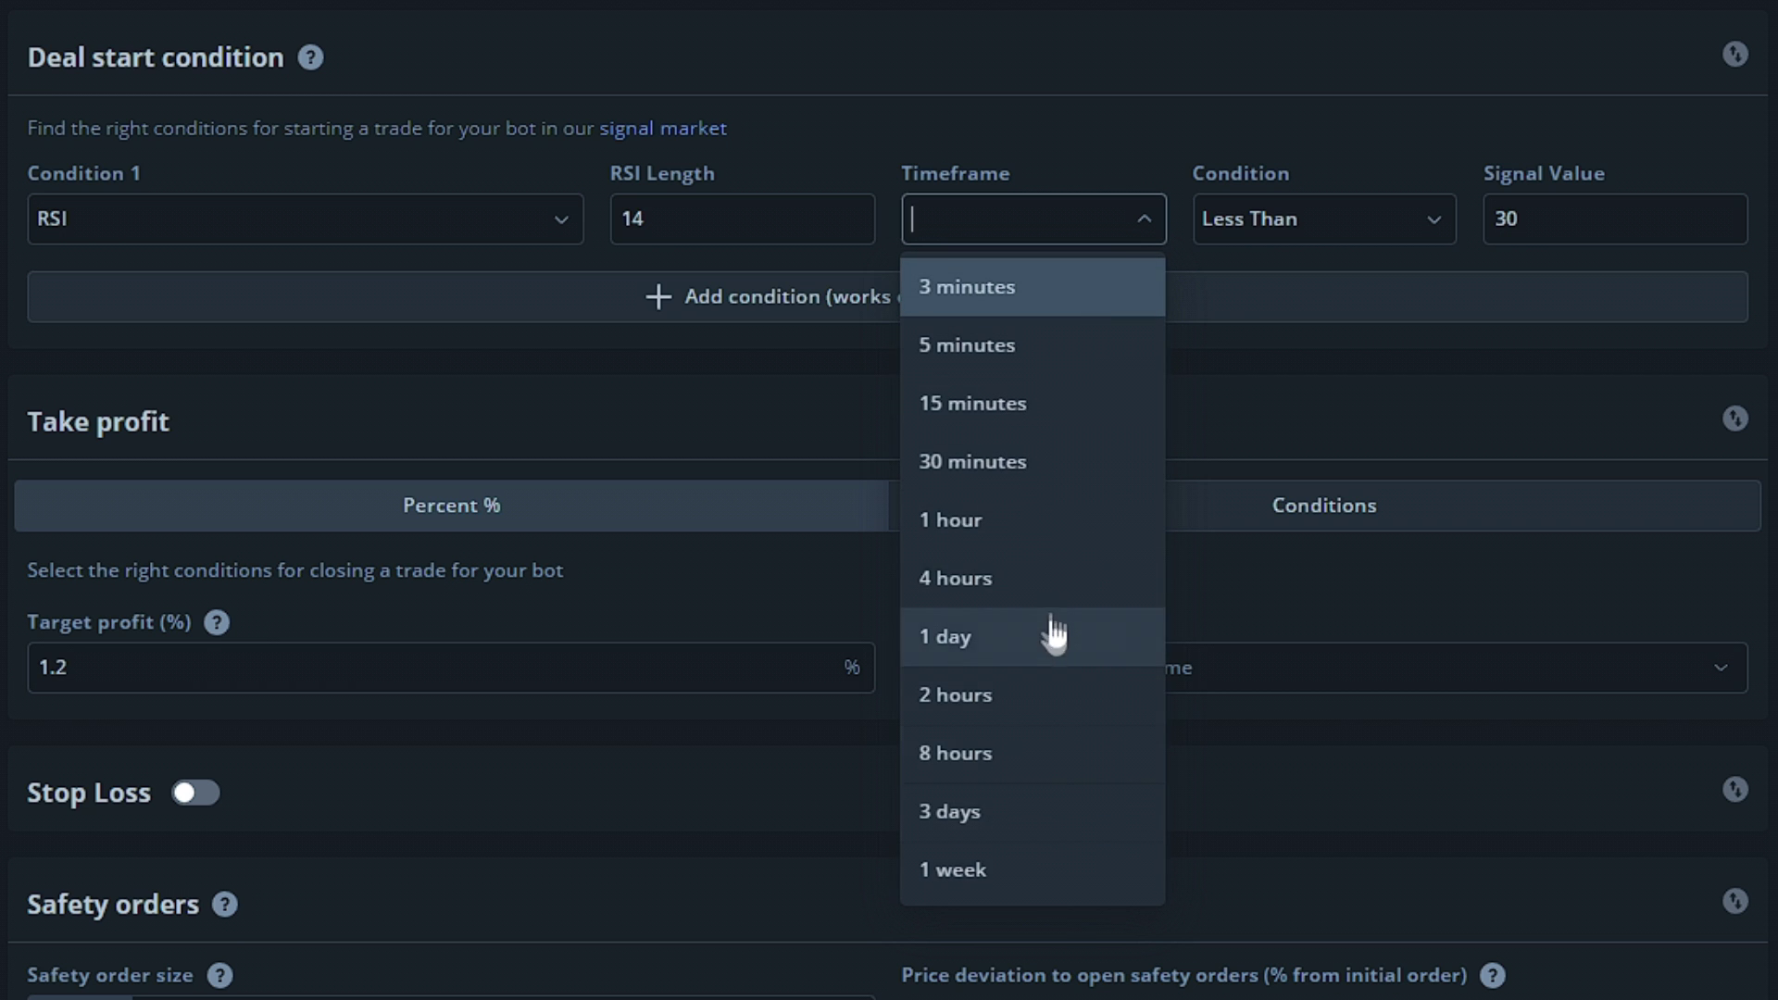
{"action": "left_click", "coordinate": [1052, 539]}
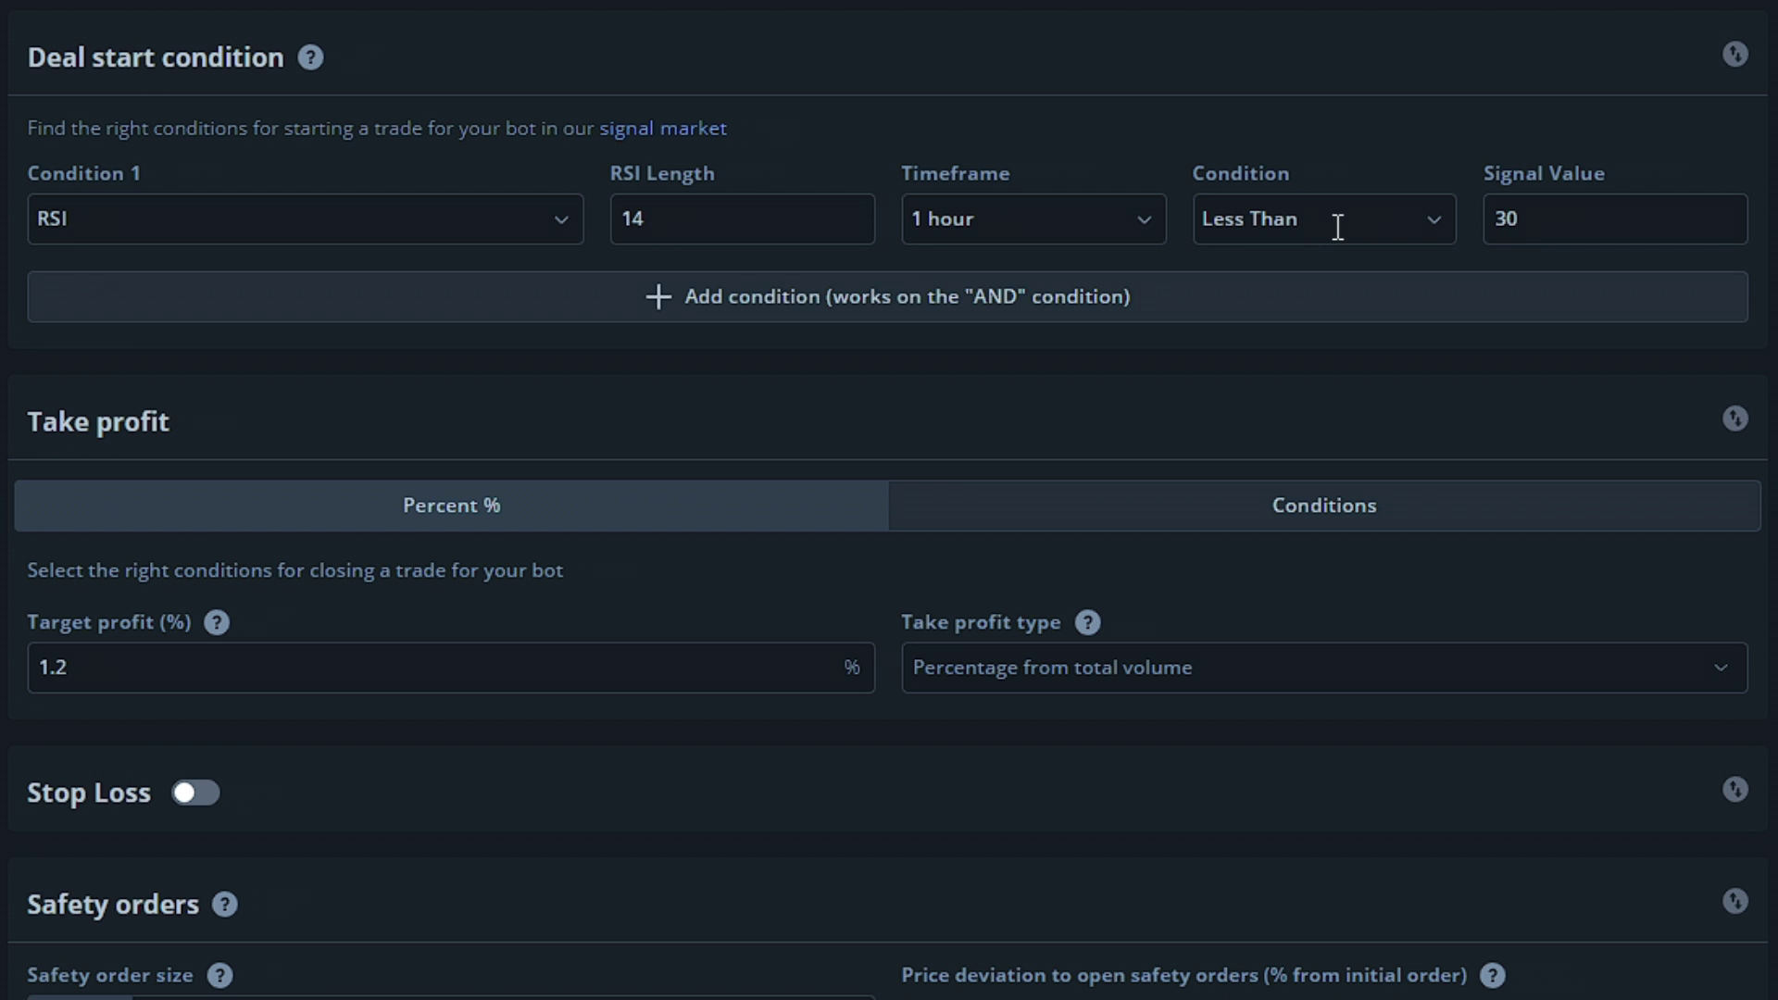
{"action": "double_click", "coordinate": [1544, 225]}
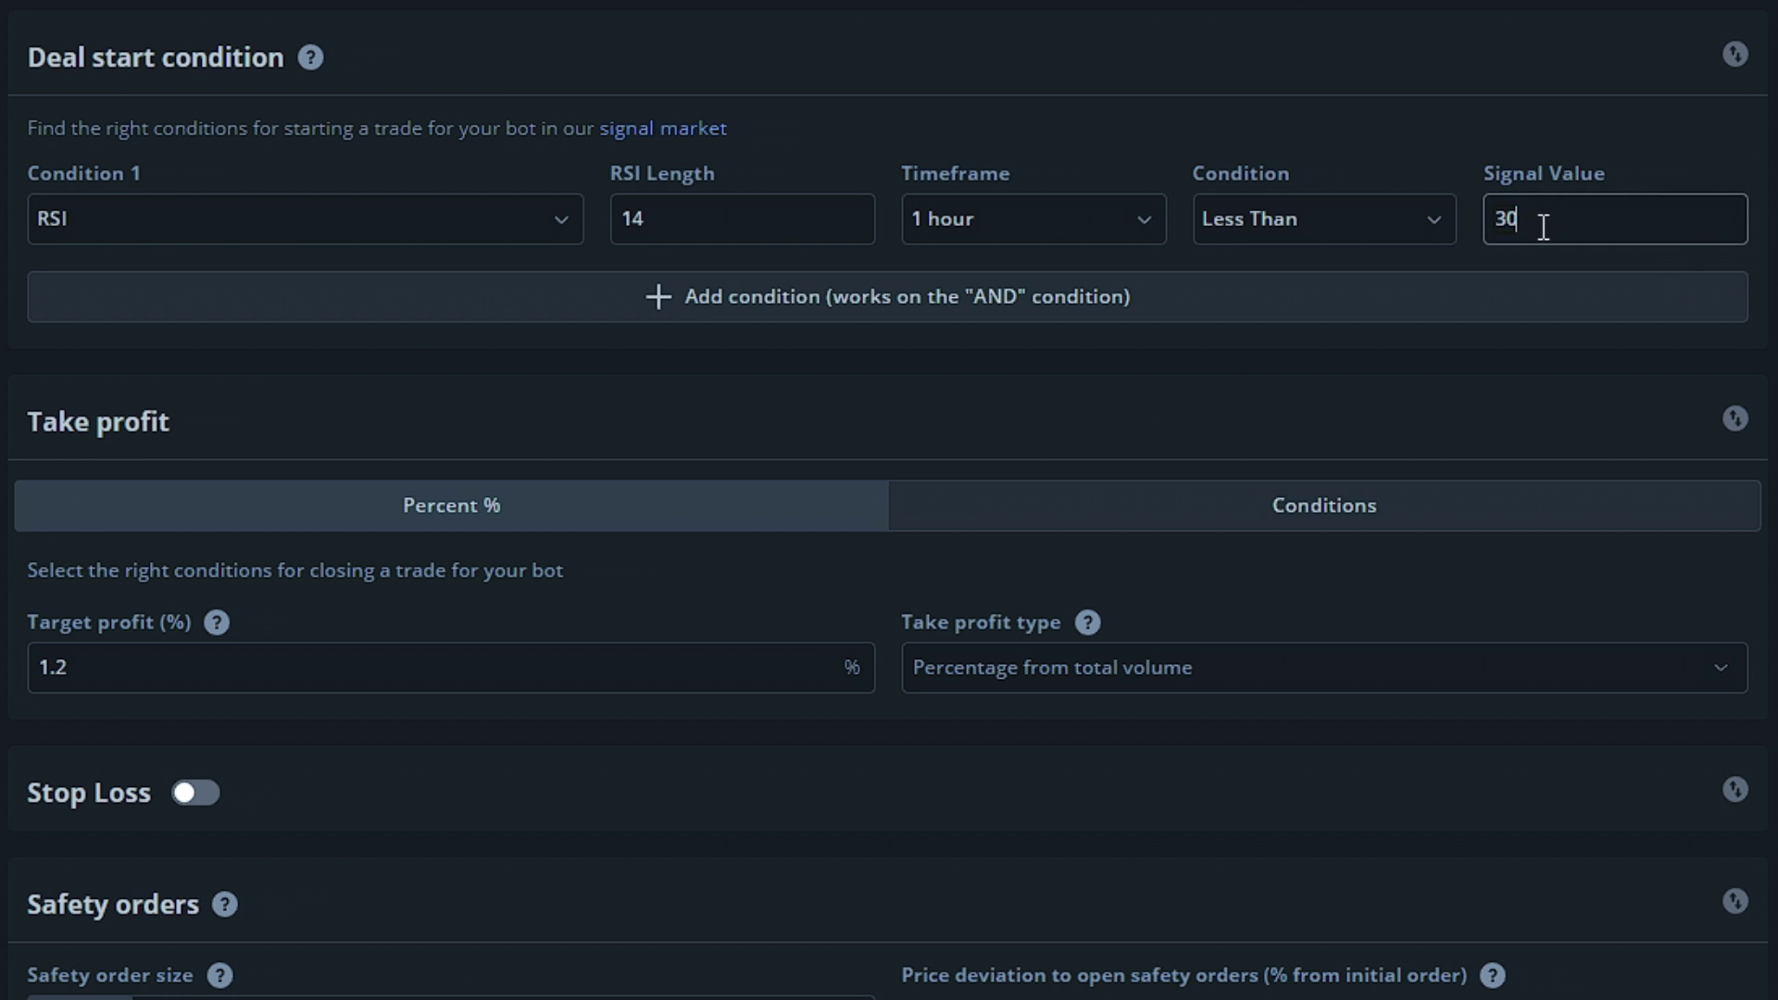
{"action": "left_click", "coordinate": [1435, 224]}
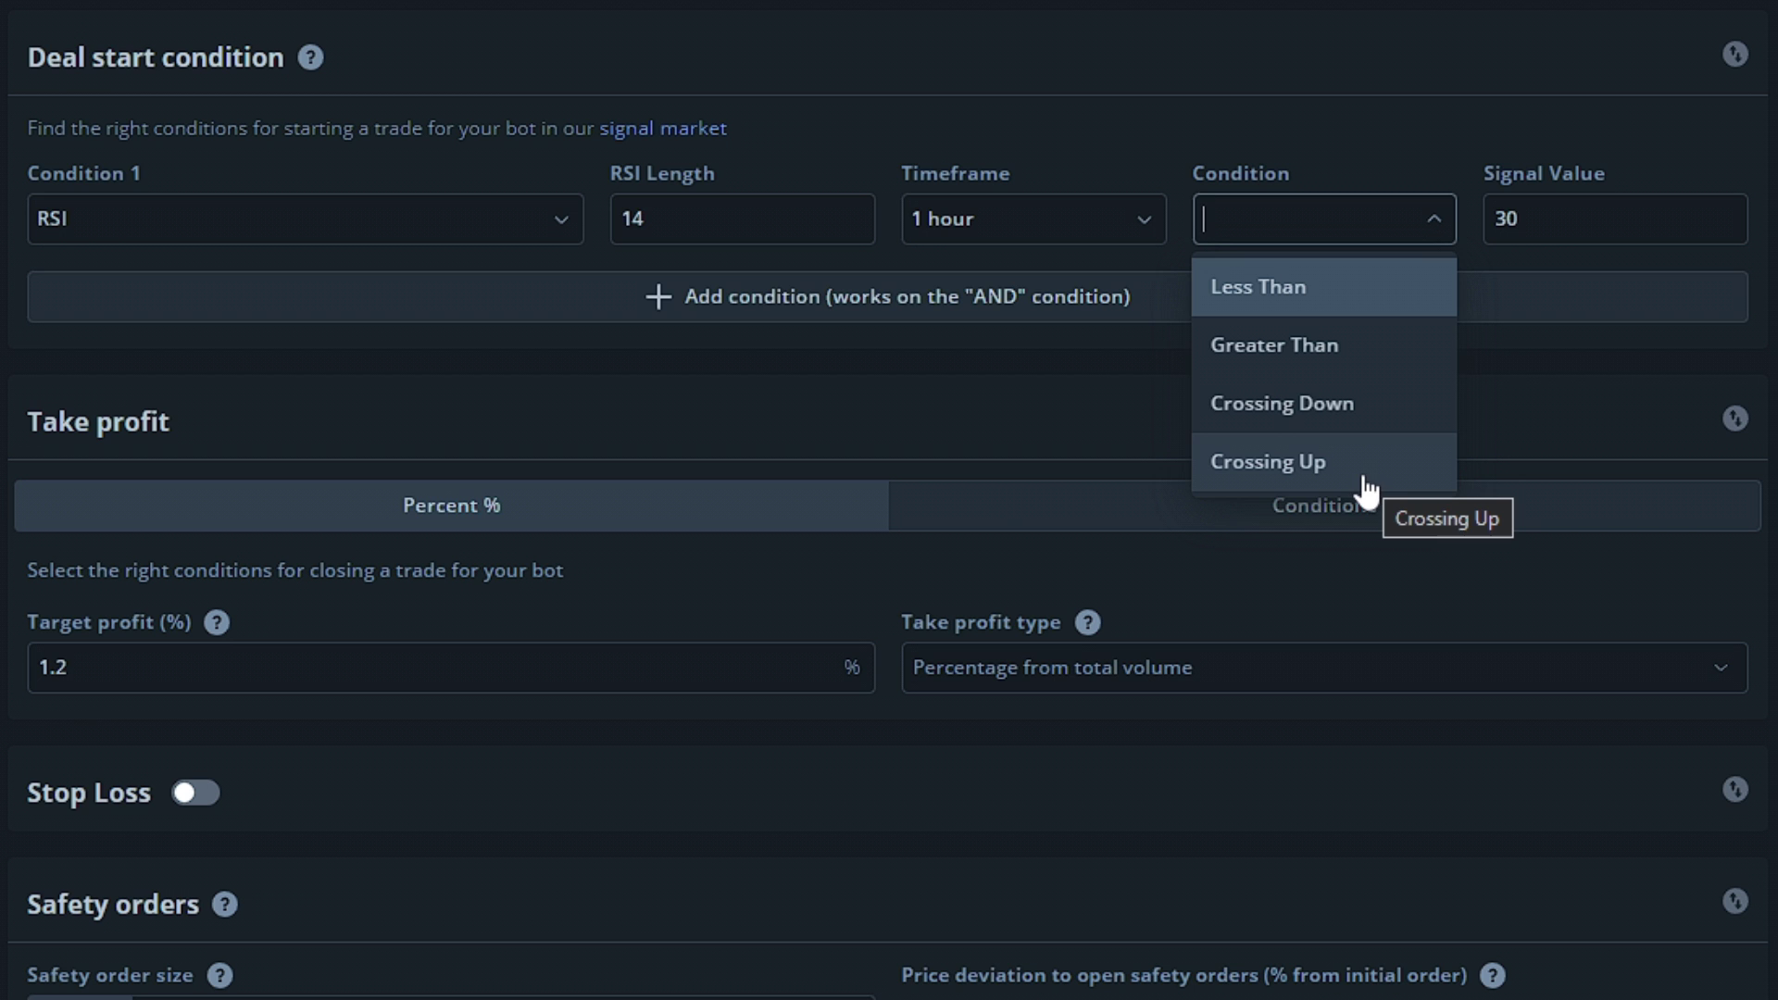
{"action": "left_click", "coordinate": [1302, 291]}
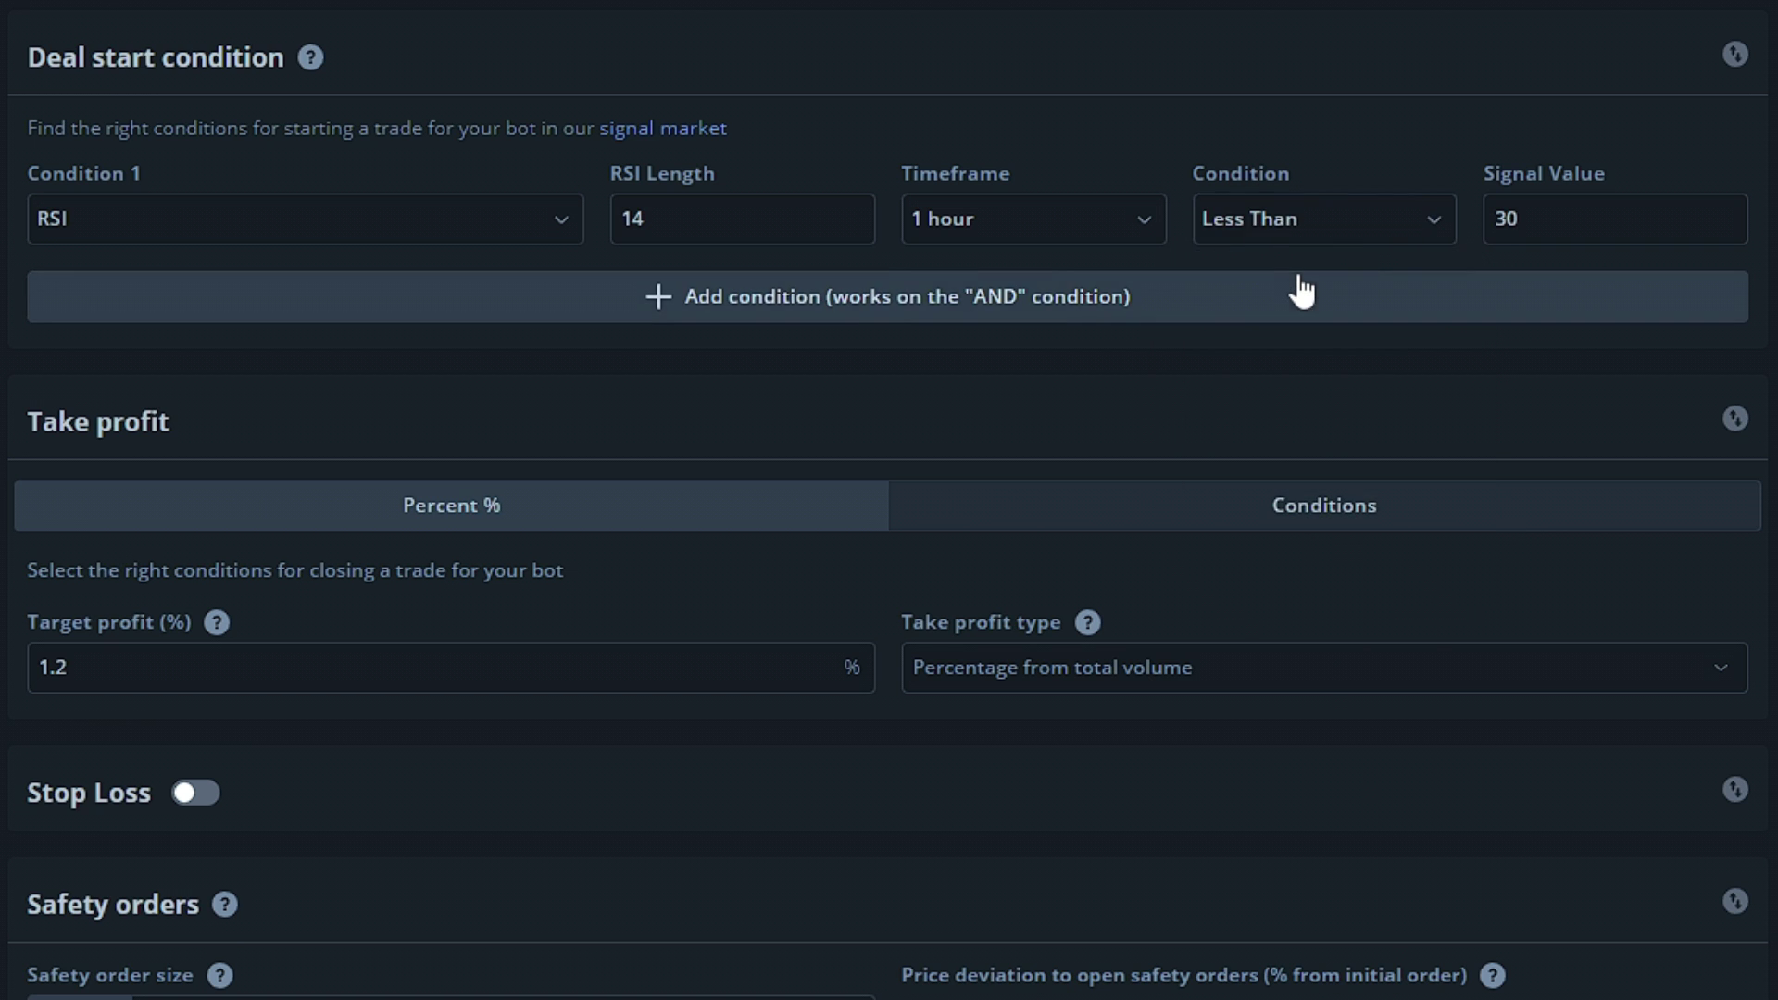
Change the target profit from 1.2% to 7.5%, keeping Percentage from total volume
{"action": "scroll", "coordinate": [1167, 403], "scroll_direction": "down", "scroll_amount": 1}
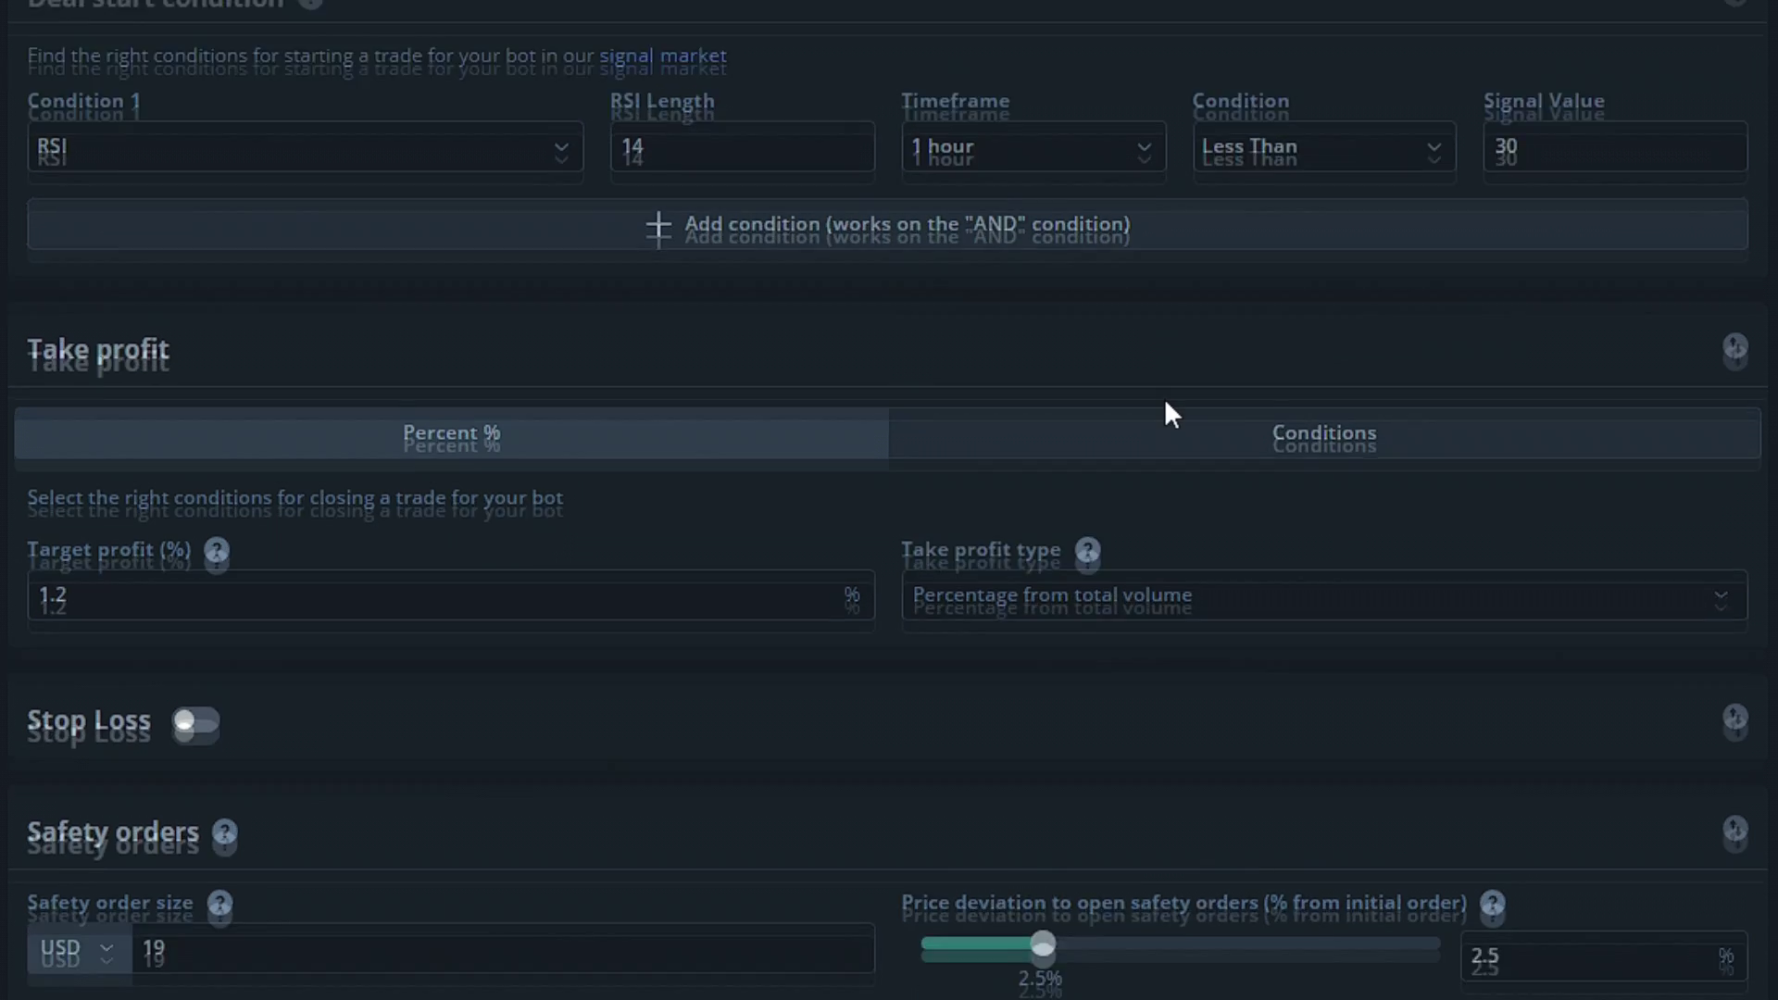
{"action": "scroll", "coordinate": [1164, 397], "scroll_direction": "down", "scroll_amount": 4}
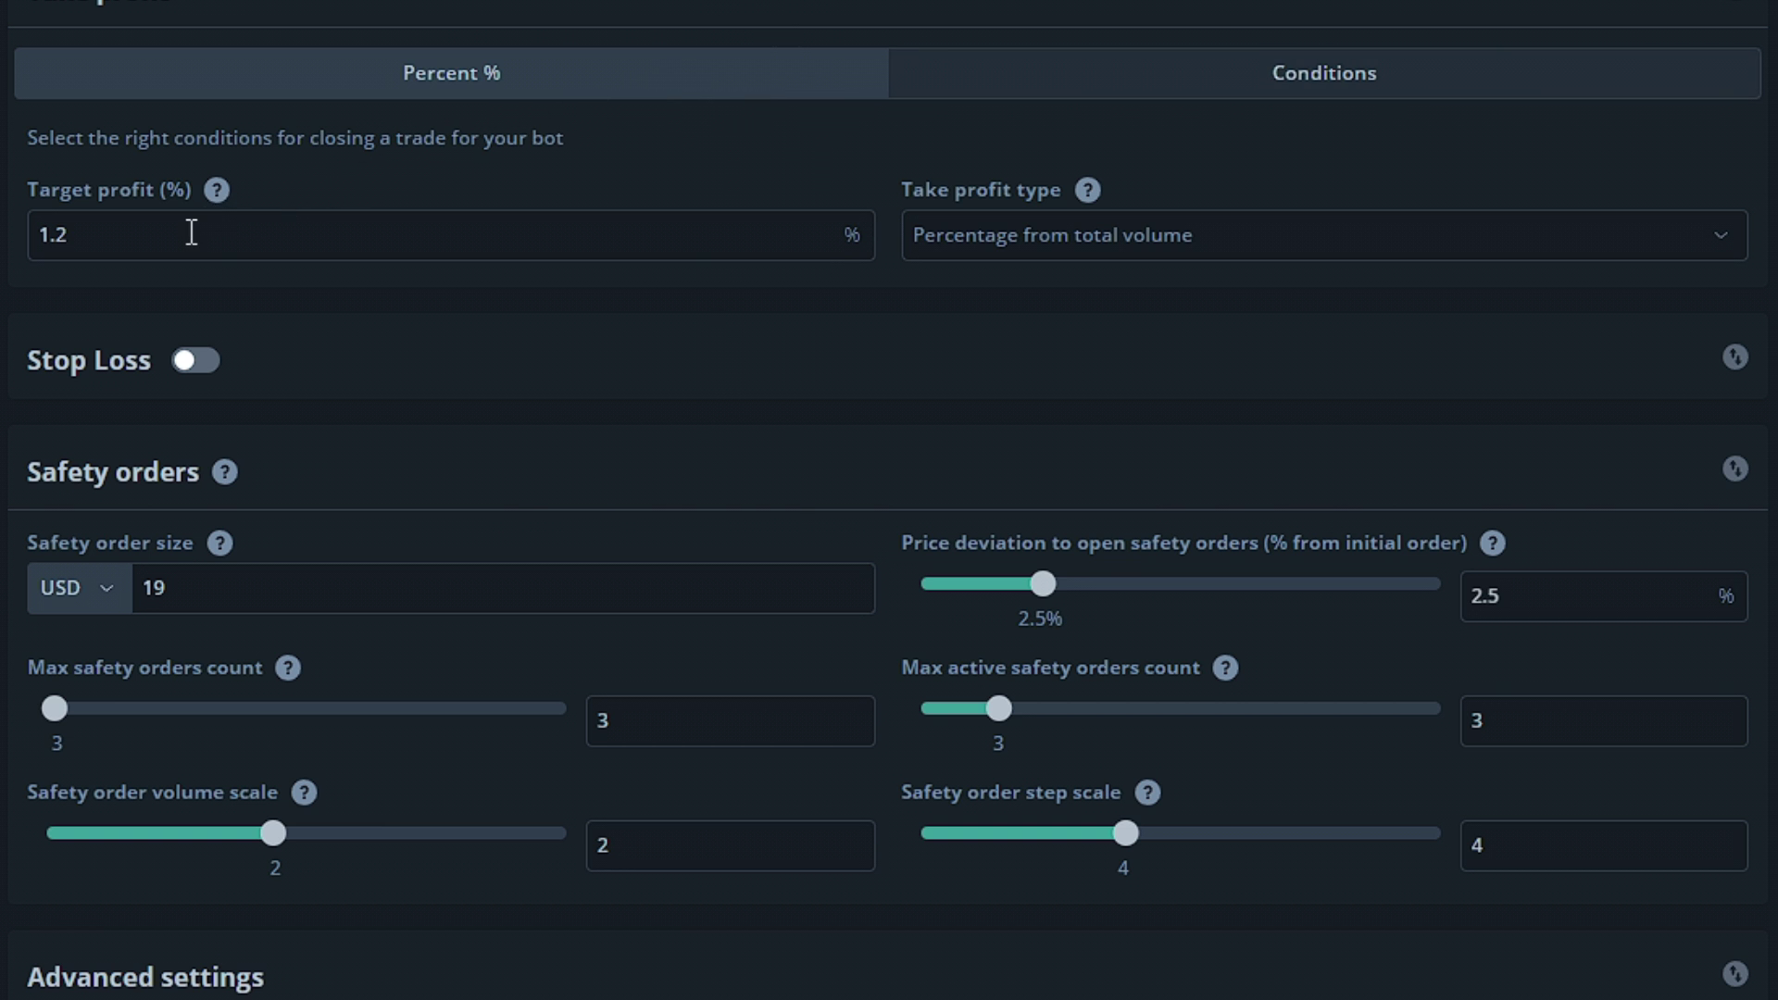
{"action": "left_click_drag", "start_coordinate": [190, 232], "coordinate": [3, 197]}
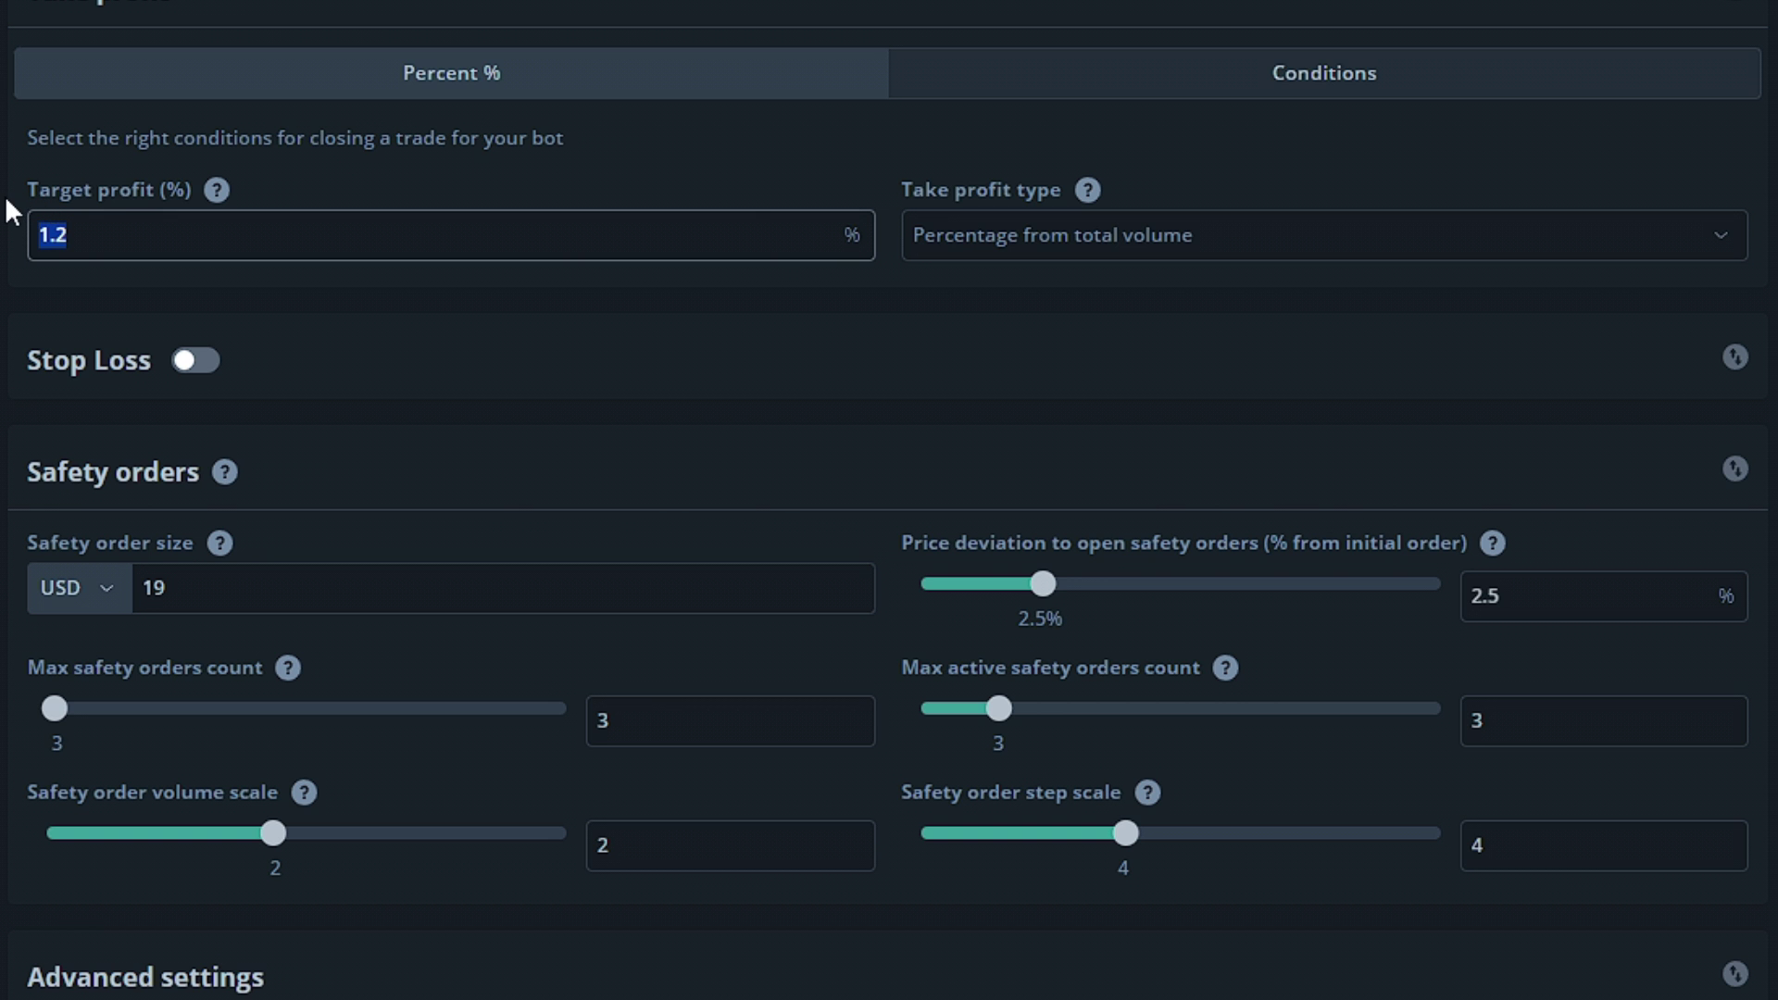
{"action": "type", "text": "7.5"}
{"action": "left_click", "coordinate": [978, 237]}
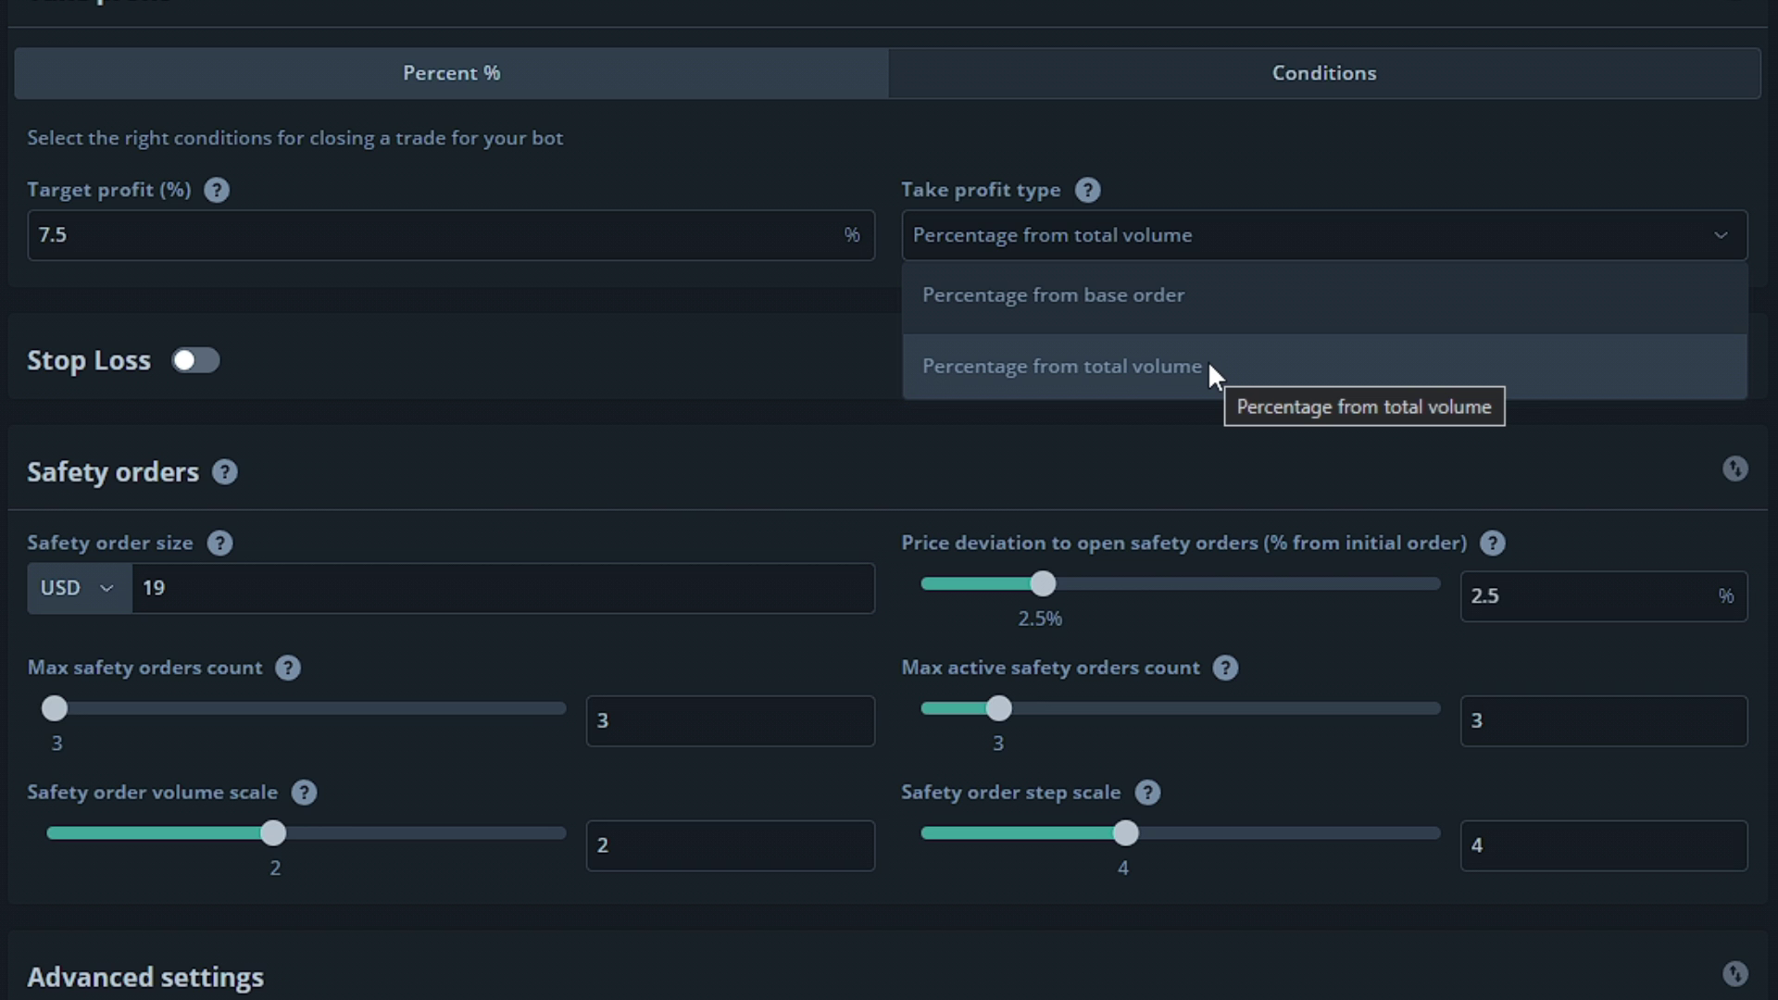
{"action": "left_click", "coordinate": [1207, 363]}
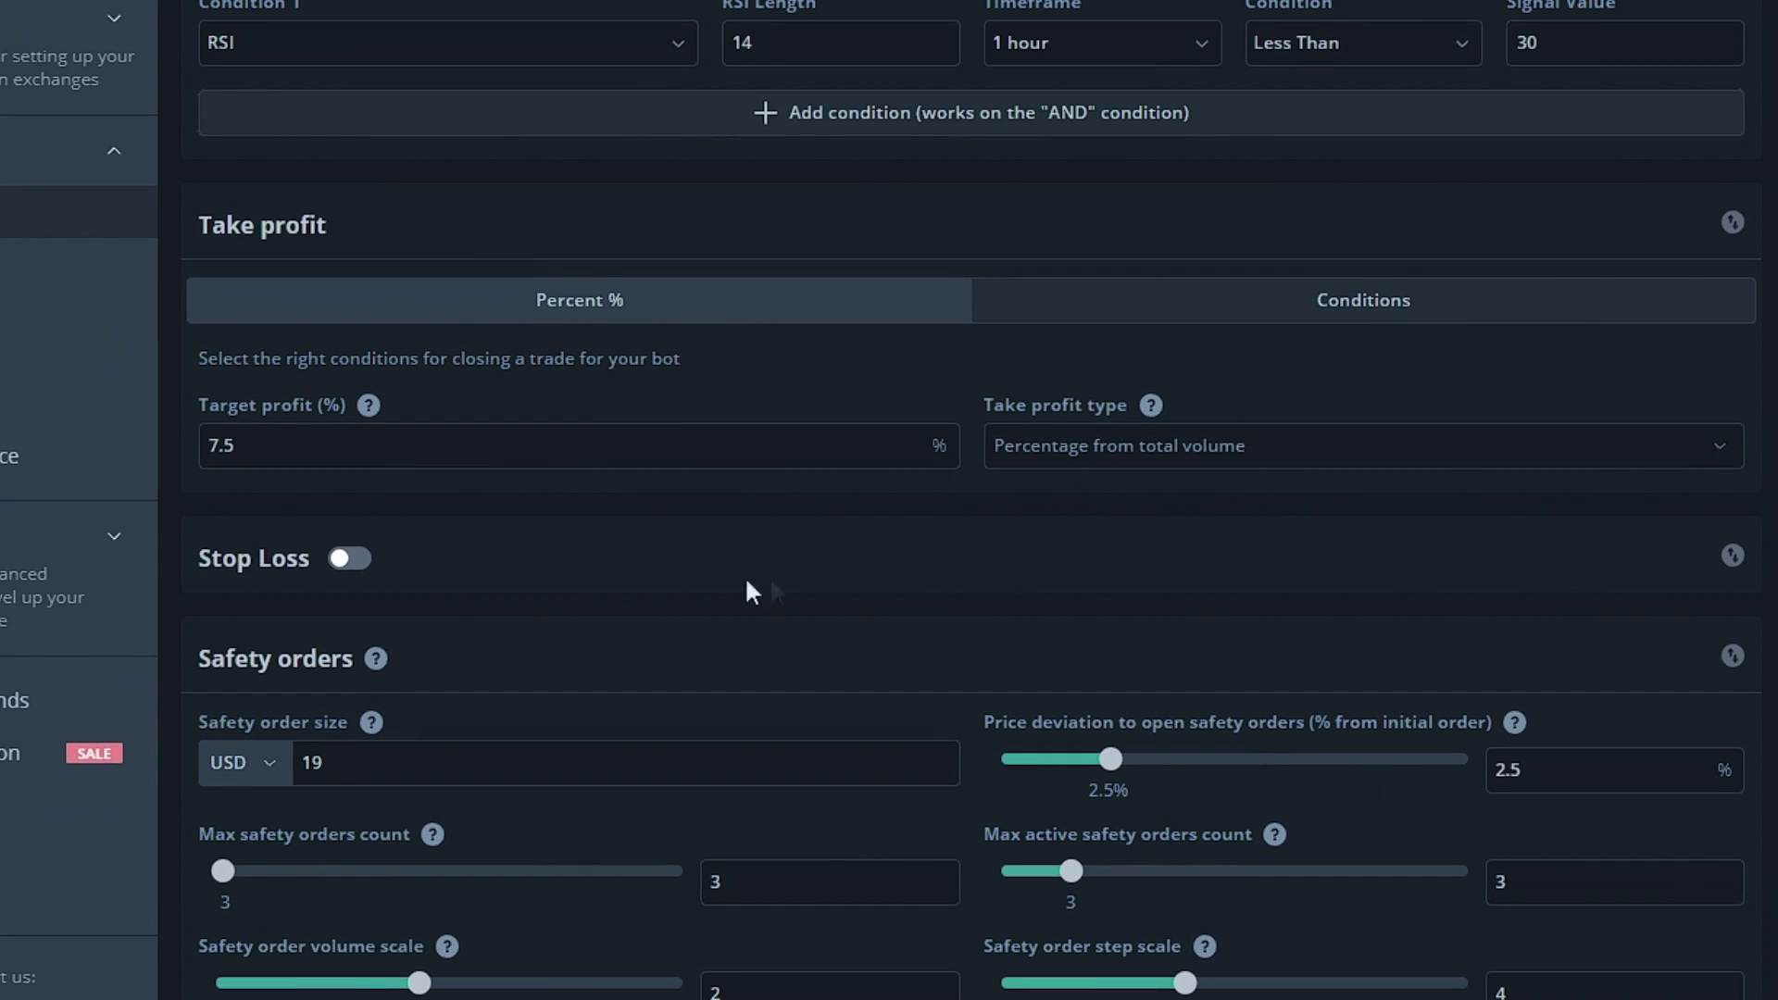
Enable Stop Loss and set its percentage to 80
{"action": "left_click", "coordinate": [352, 561]}
{"action": "left_click", "coordinate": [352, 562]}
{"action": "left_click", "coordinate": [351, 561]}
{"action": "scroll", "coordinate": [471, 558], "scroll_direction": "down", "scroll_amount": 4}
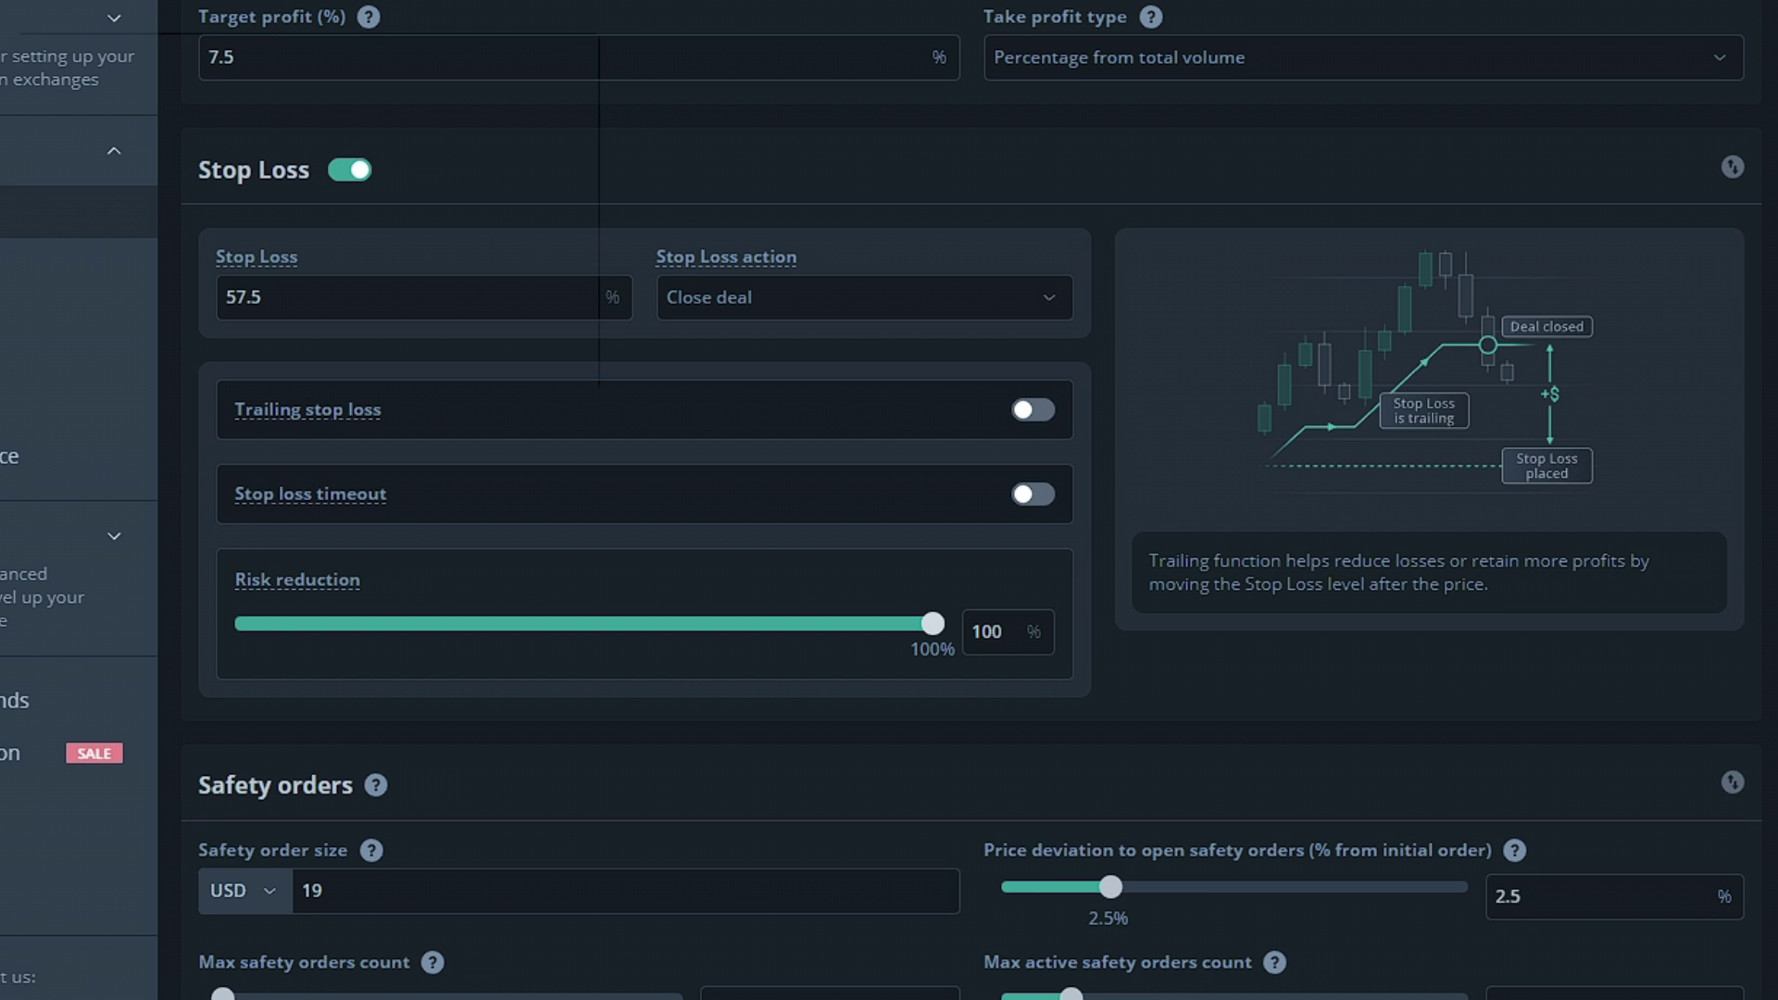
{"action": "double_click", "coordinate": [264, 298]}
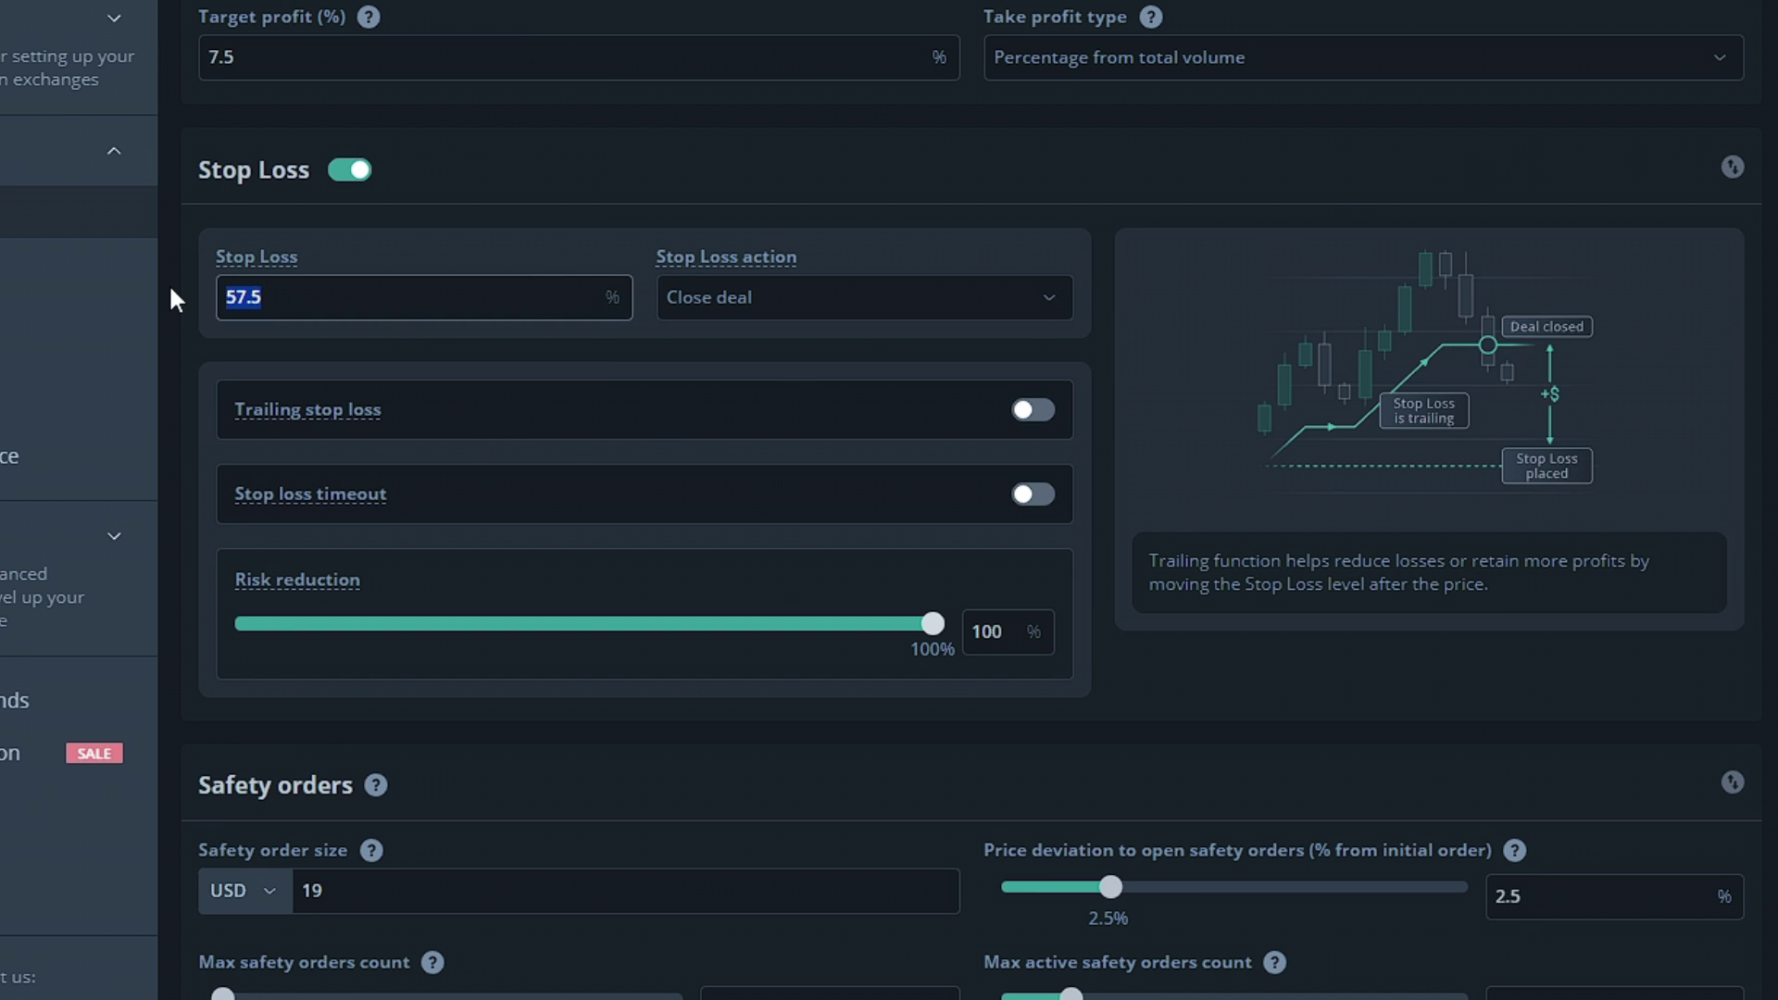
{"action": "type", "text": "80"}
Set the stop loss action to 'Close deal & stop bot', leaving trailing stop loss off
{"action": "left_click", "coordinate": [853, 287]}
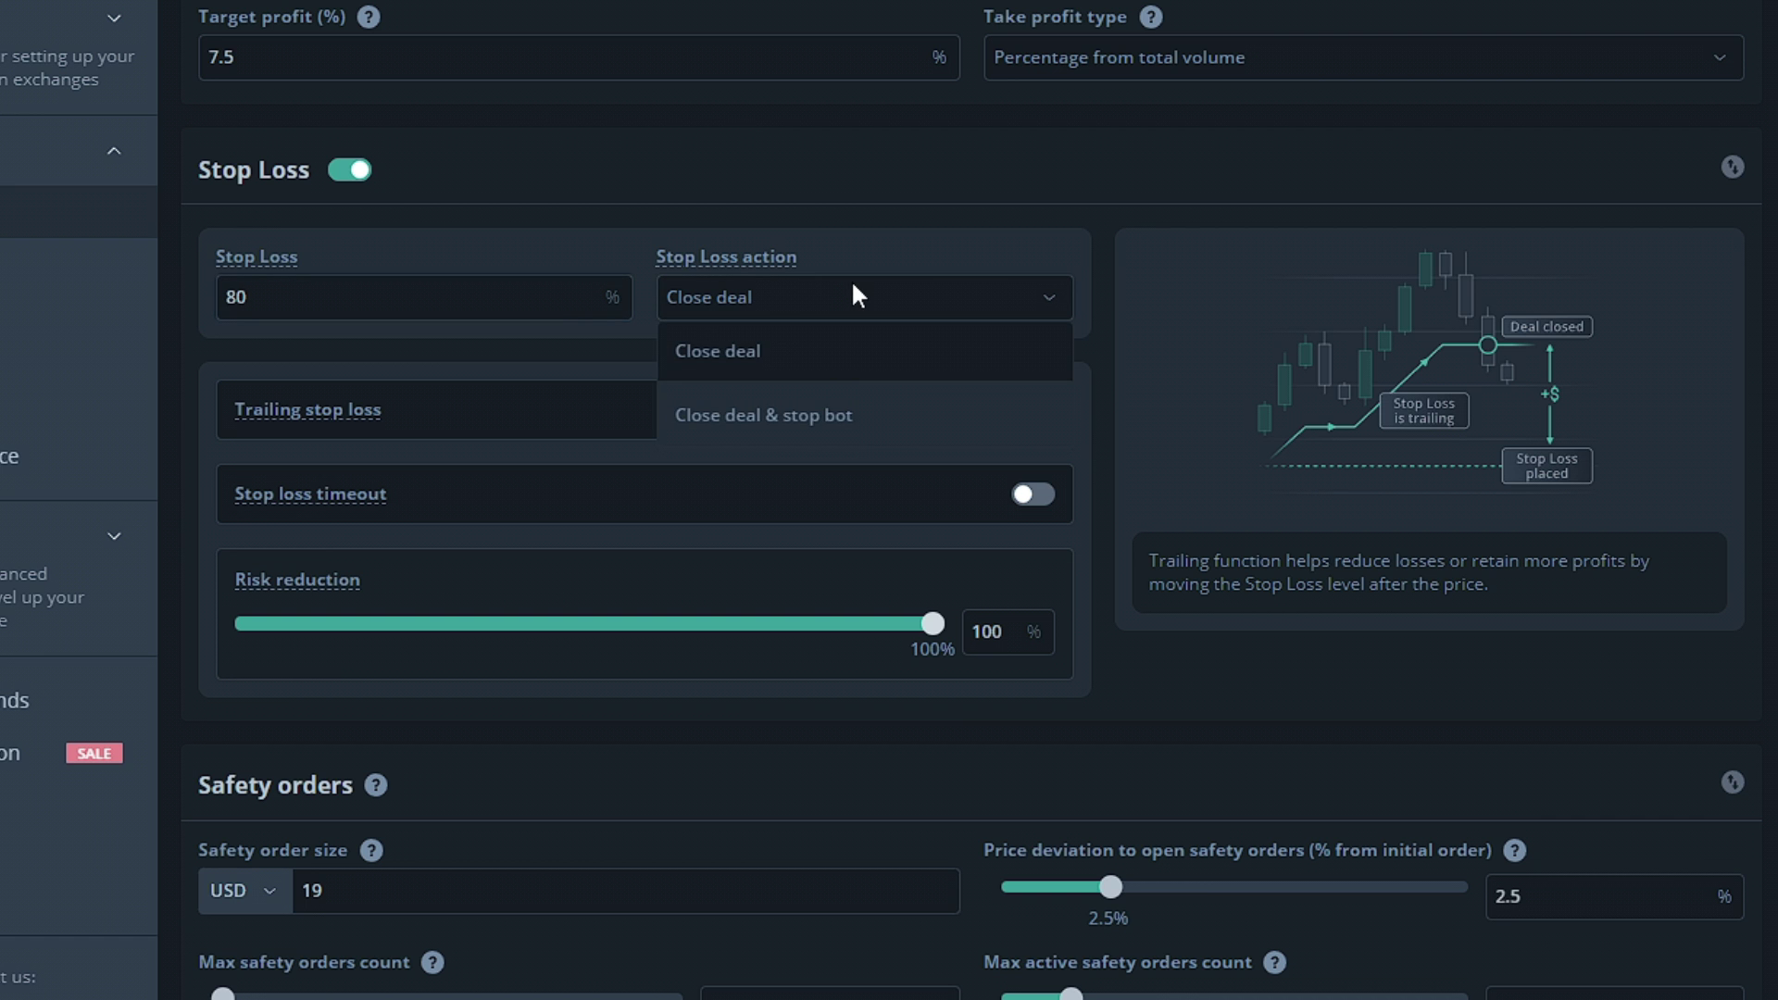
{"action": "left_click", "coordinate": [853, 413]}
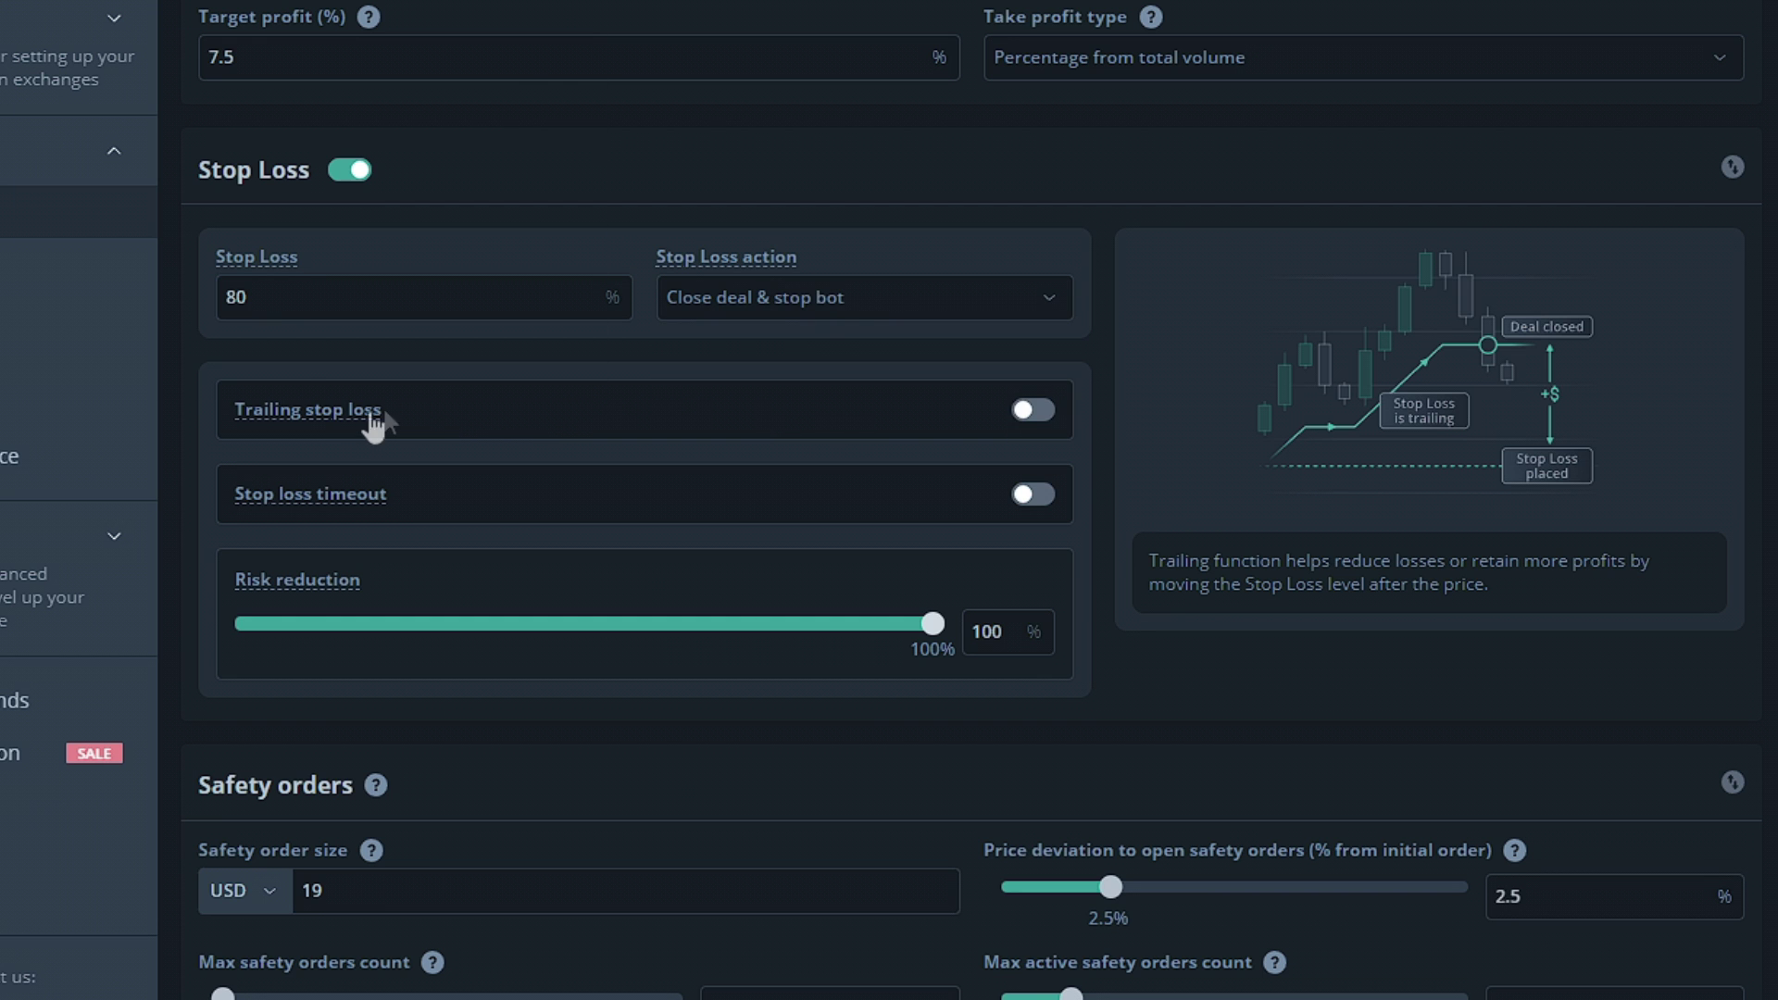
{"action": "mouse_move", "coordinate": [335, 434]}
{"action": "left_click", "coordinate": [1028, 413]}
{"action": "left_click", "coordinate": [1028, 417]}
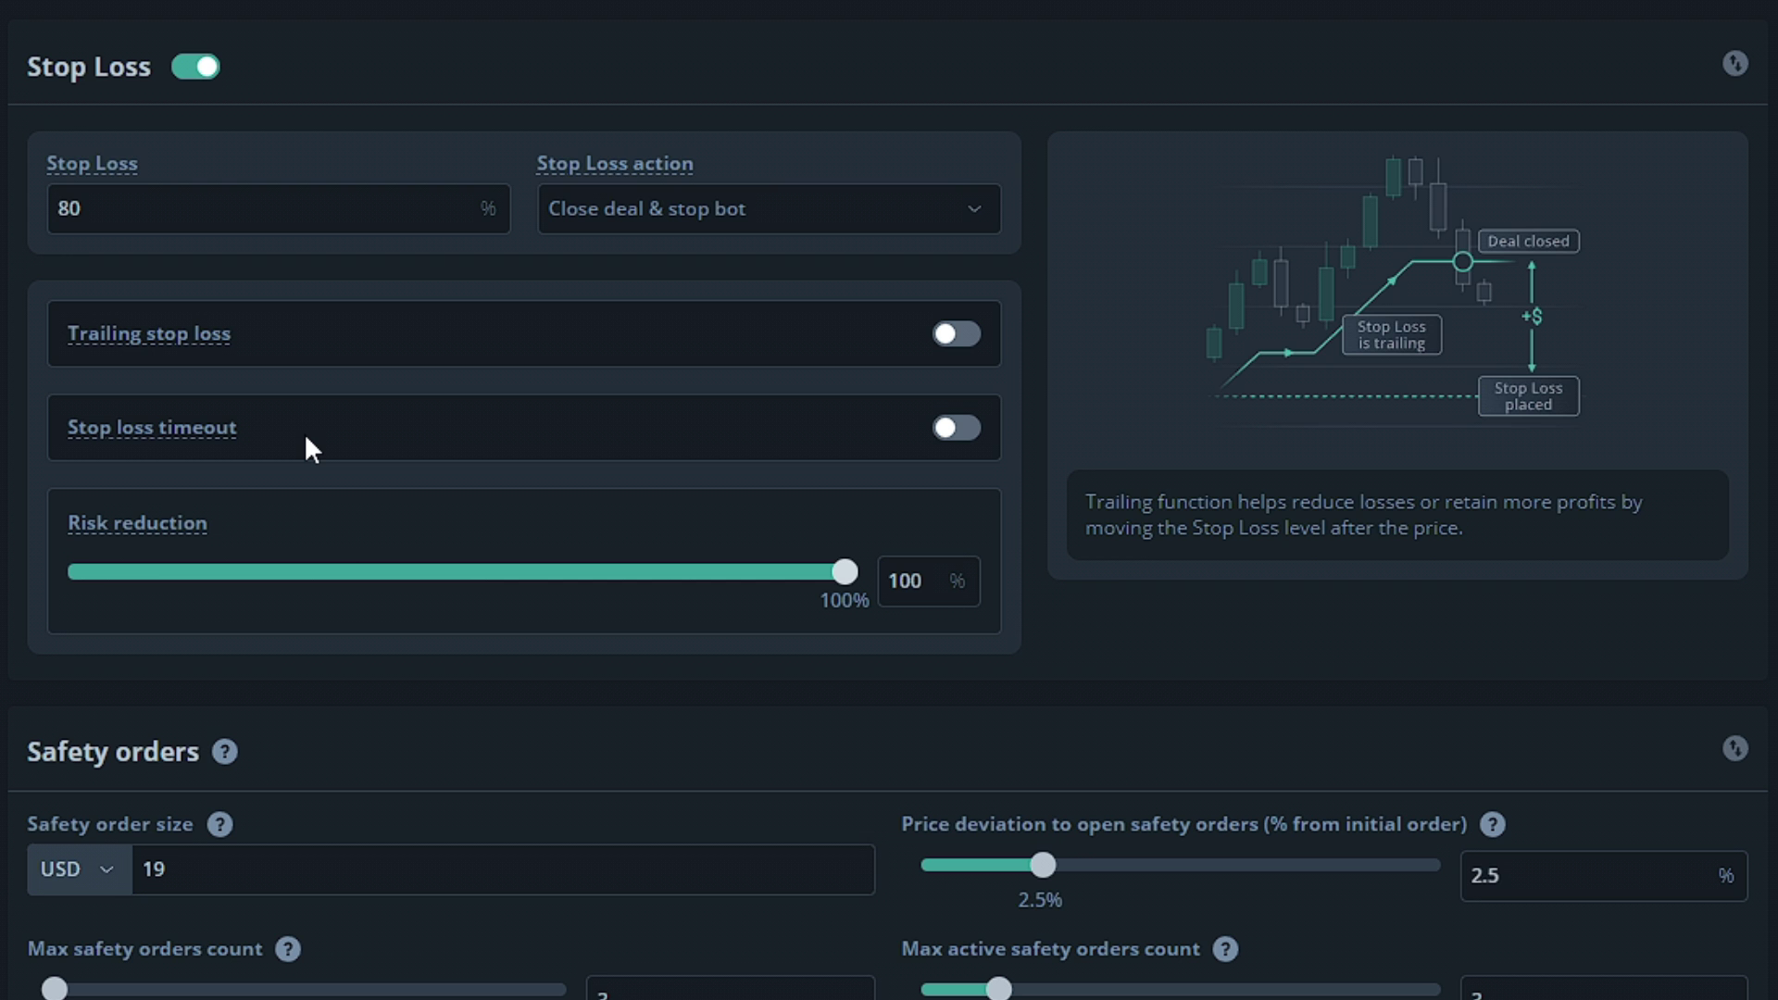
Switch on the stop loss timeout at 300 seconds, leaving risk reduction at 100%
{"action": "left_click", "coordinate": [955, 428]}
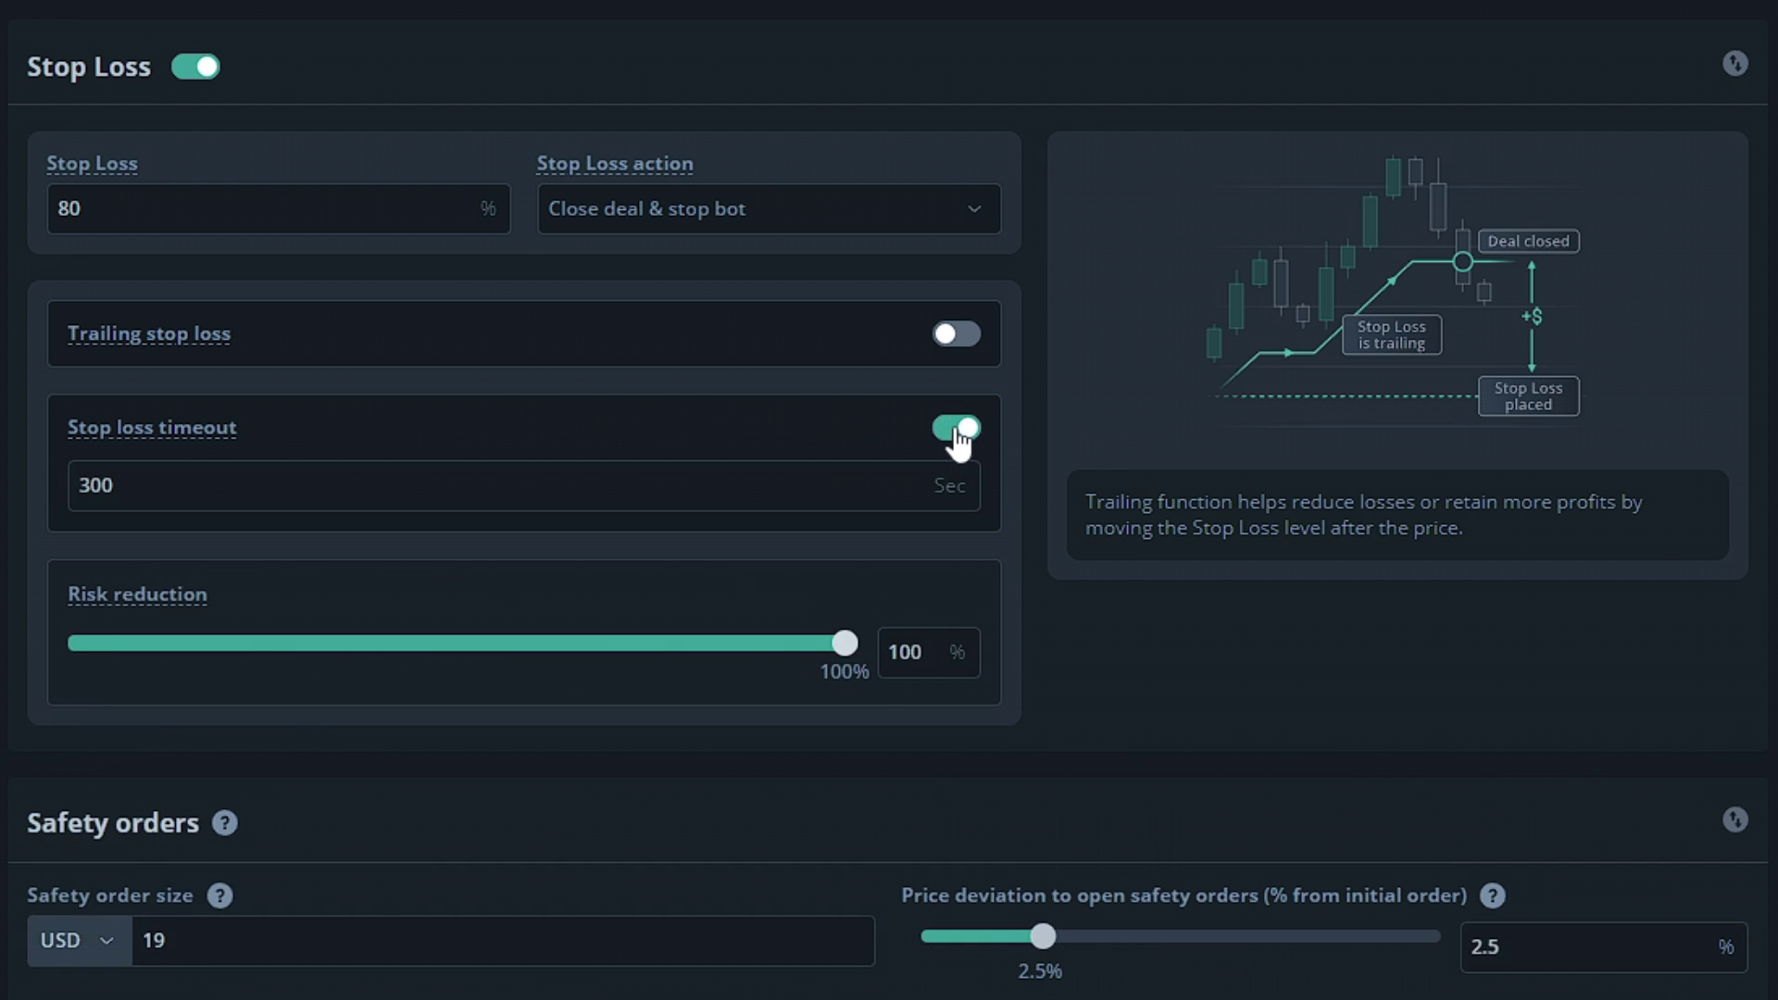
{"action": "double_click", "coordinate": [76, 498]}
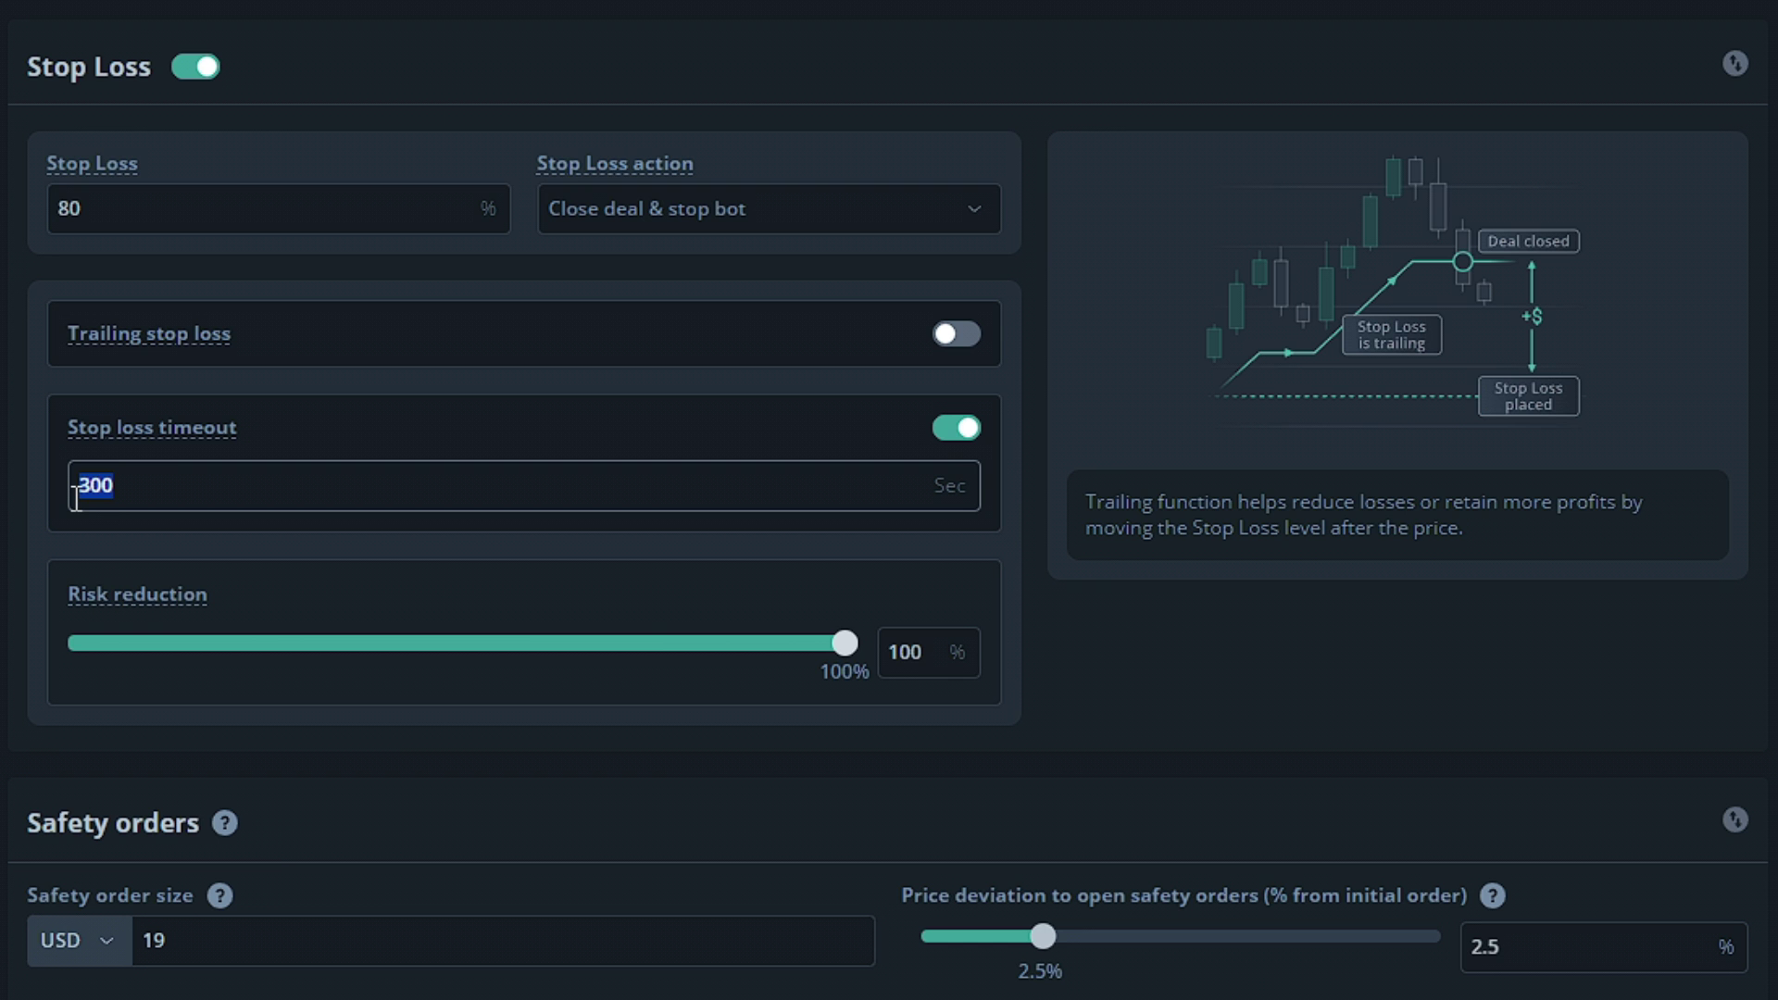
{"action": "left_click", "coordinate": [76, 498]}
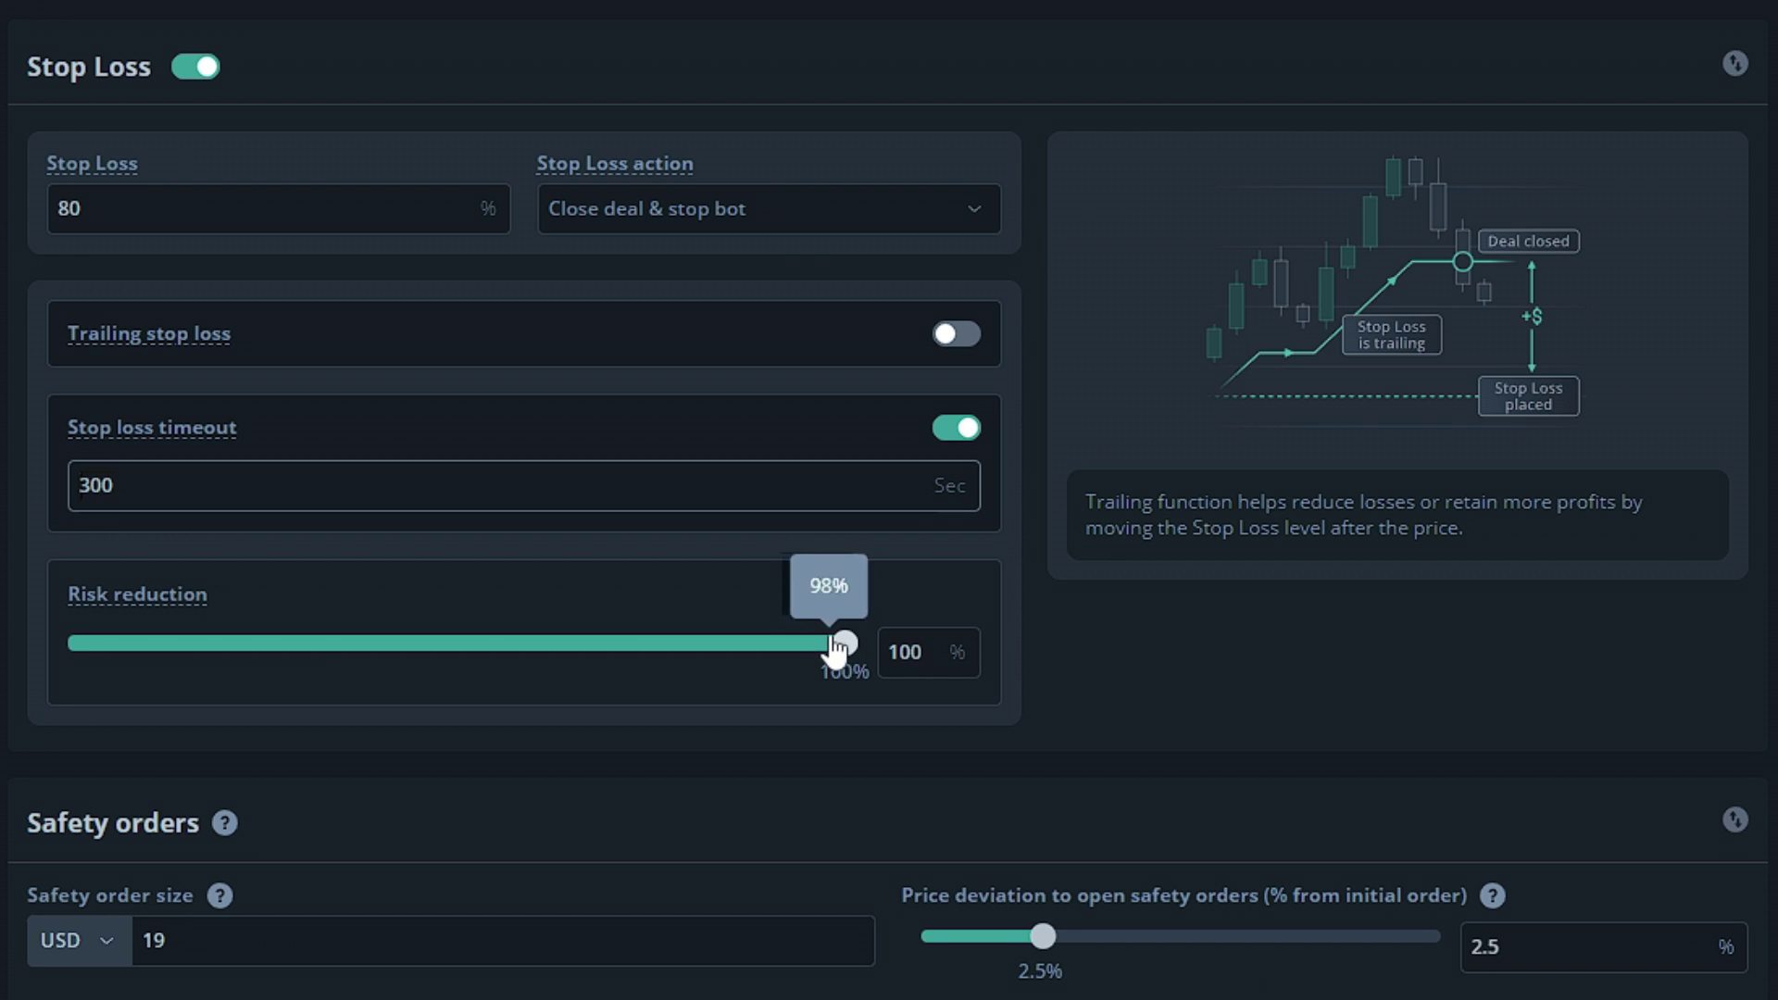
{"action": "left_click_drag", "start_coordinate": [830, 645], "coordinate": [908, 673]}
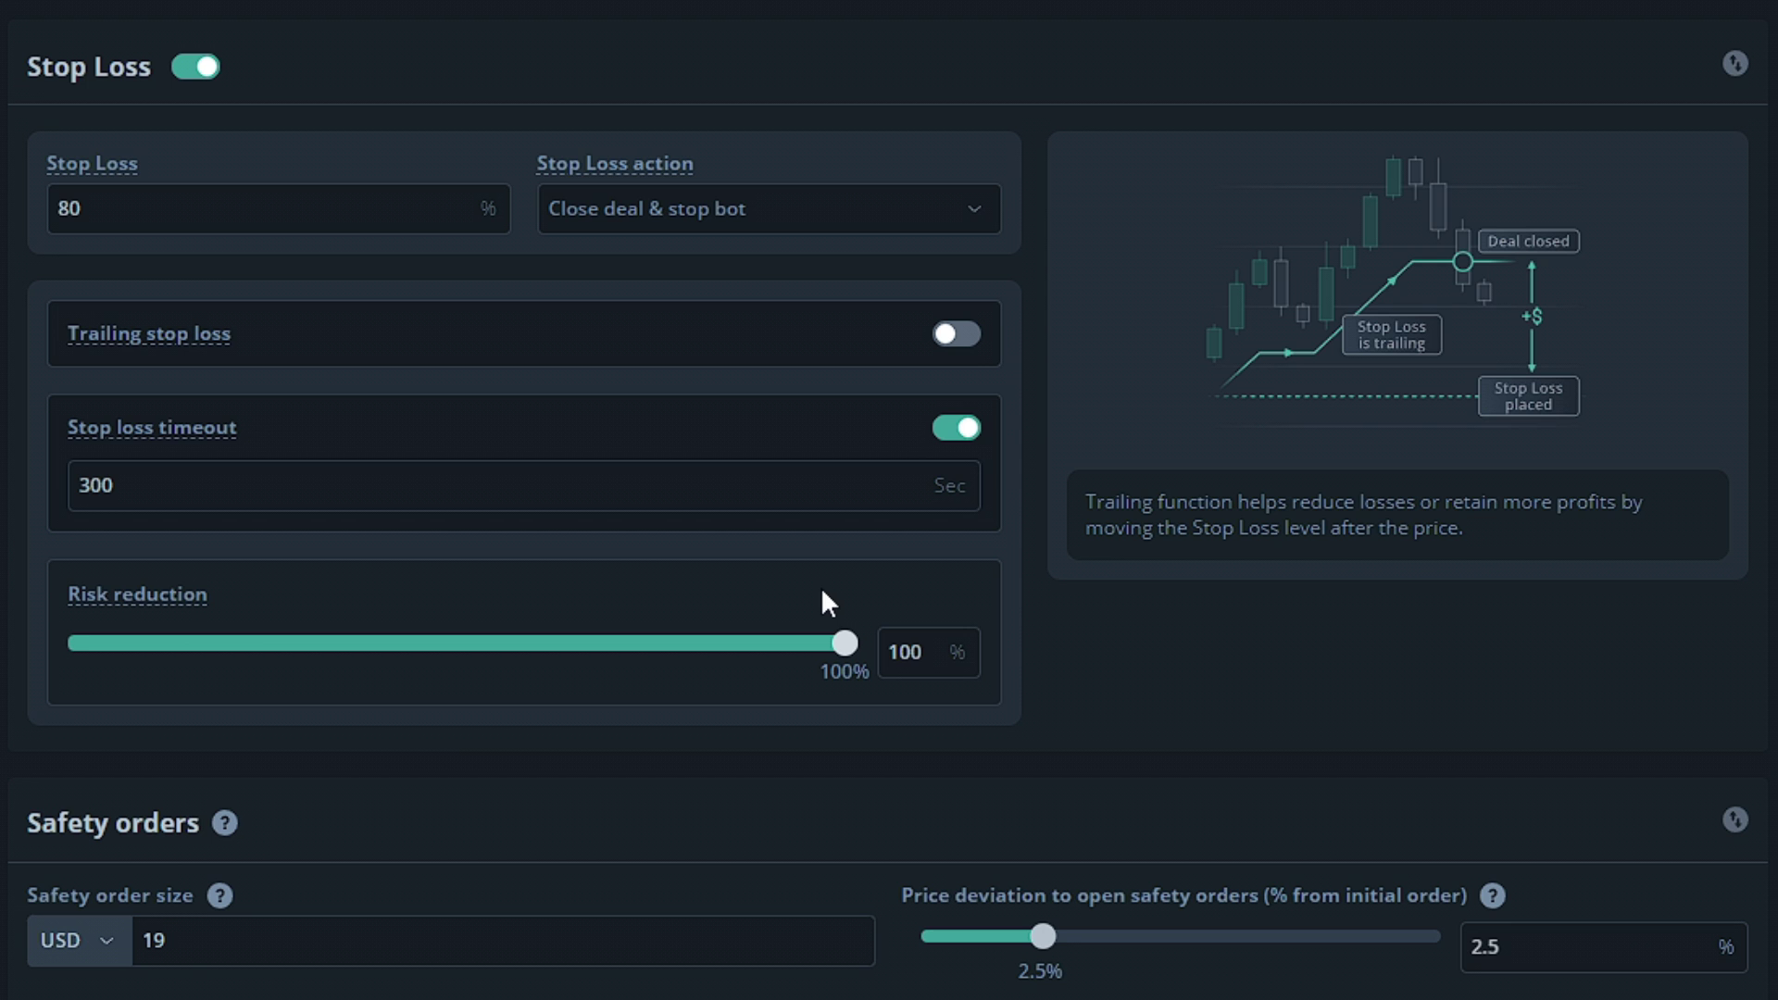
{"action": "scroll", "coordinate": [354, 176], "scroll_direction": "up", "scroll_amount": 1}
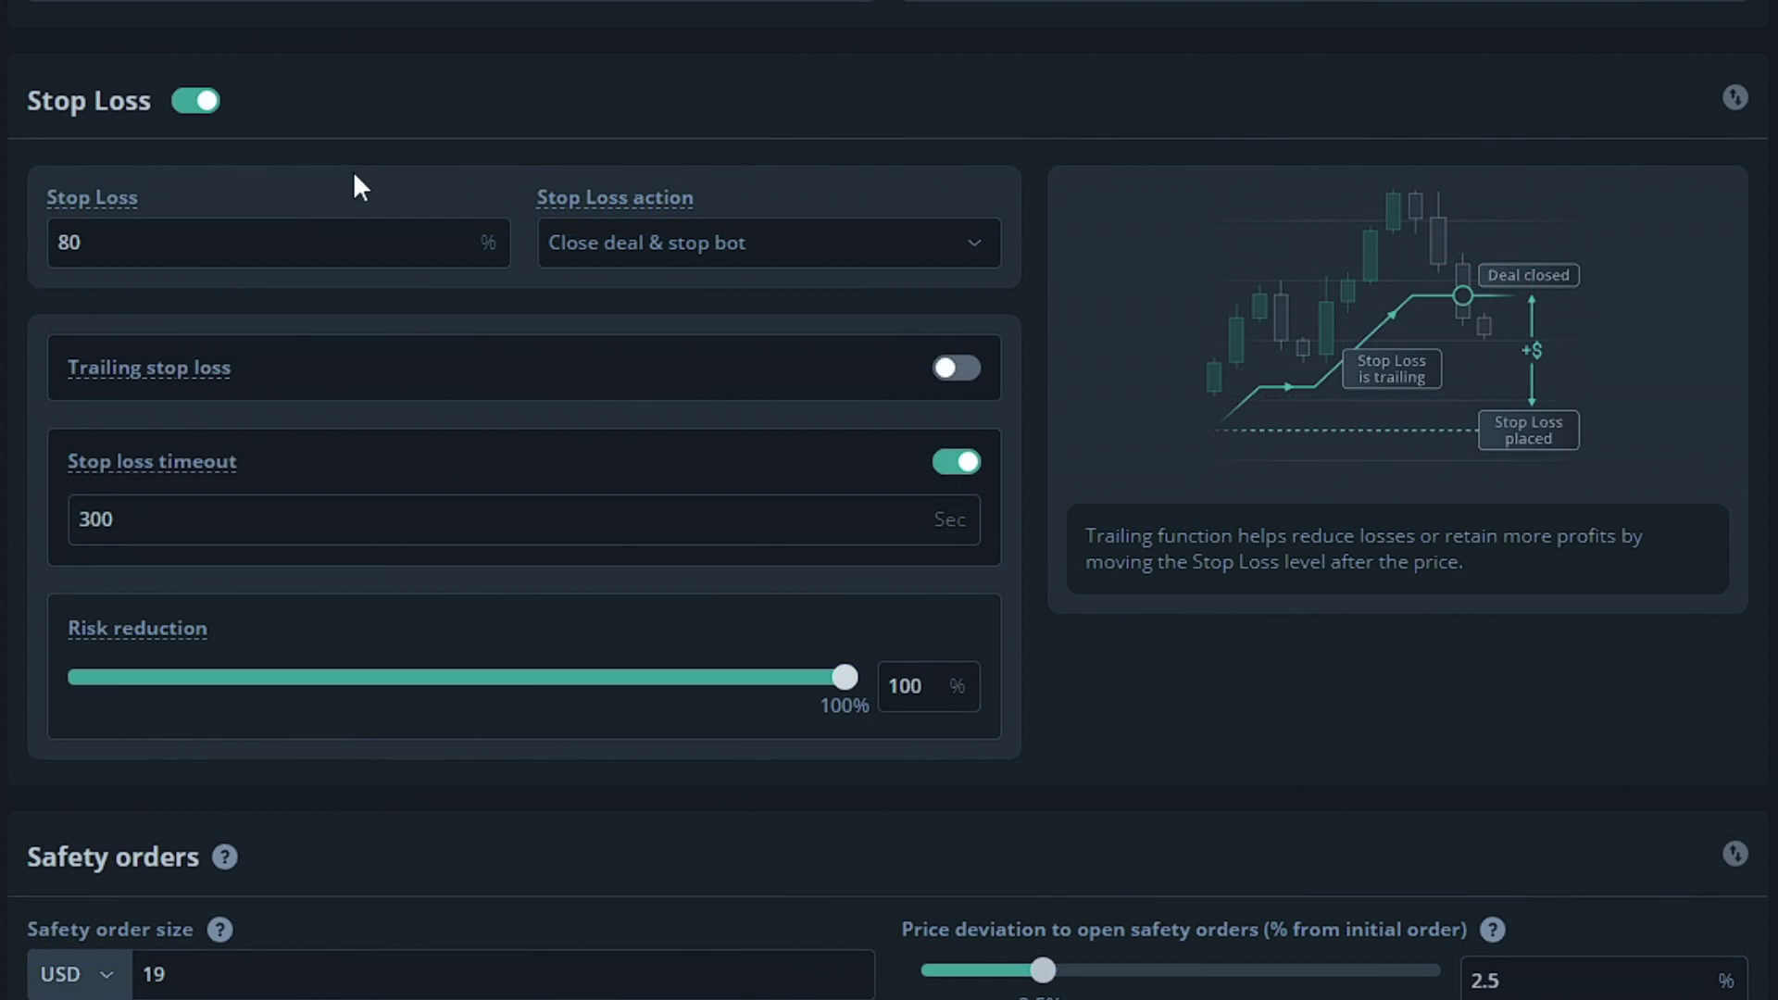
Turn Stop Loss off and review the Advanced settings help tips
{"action": "left_click", "coordinate": [199, 102]}
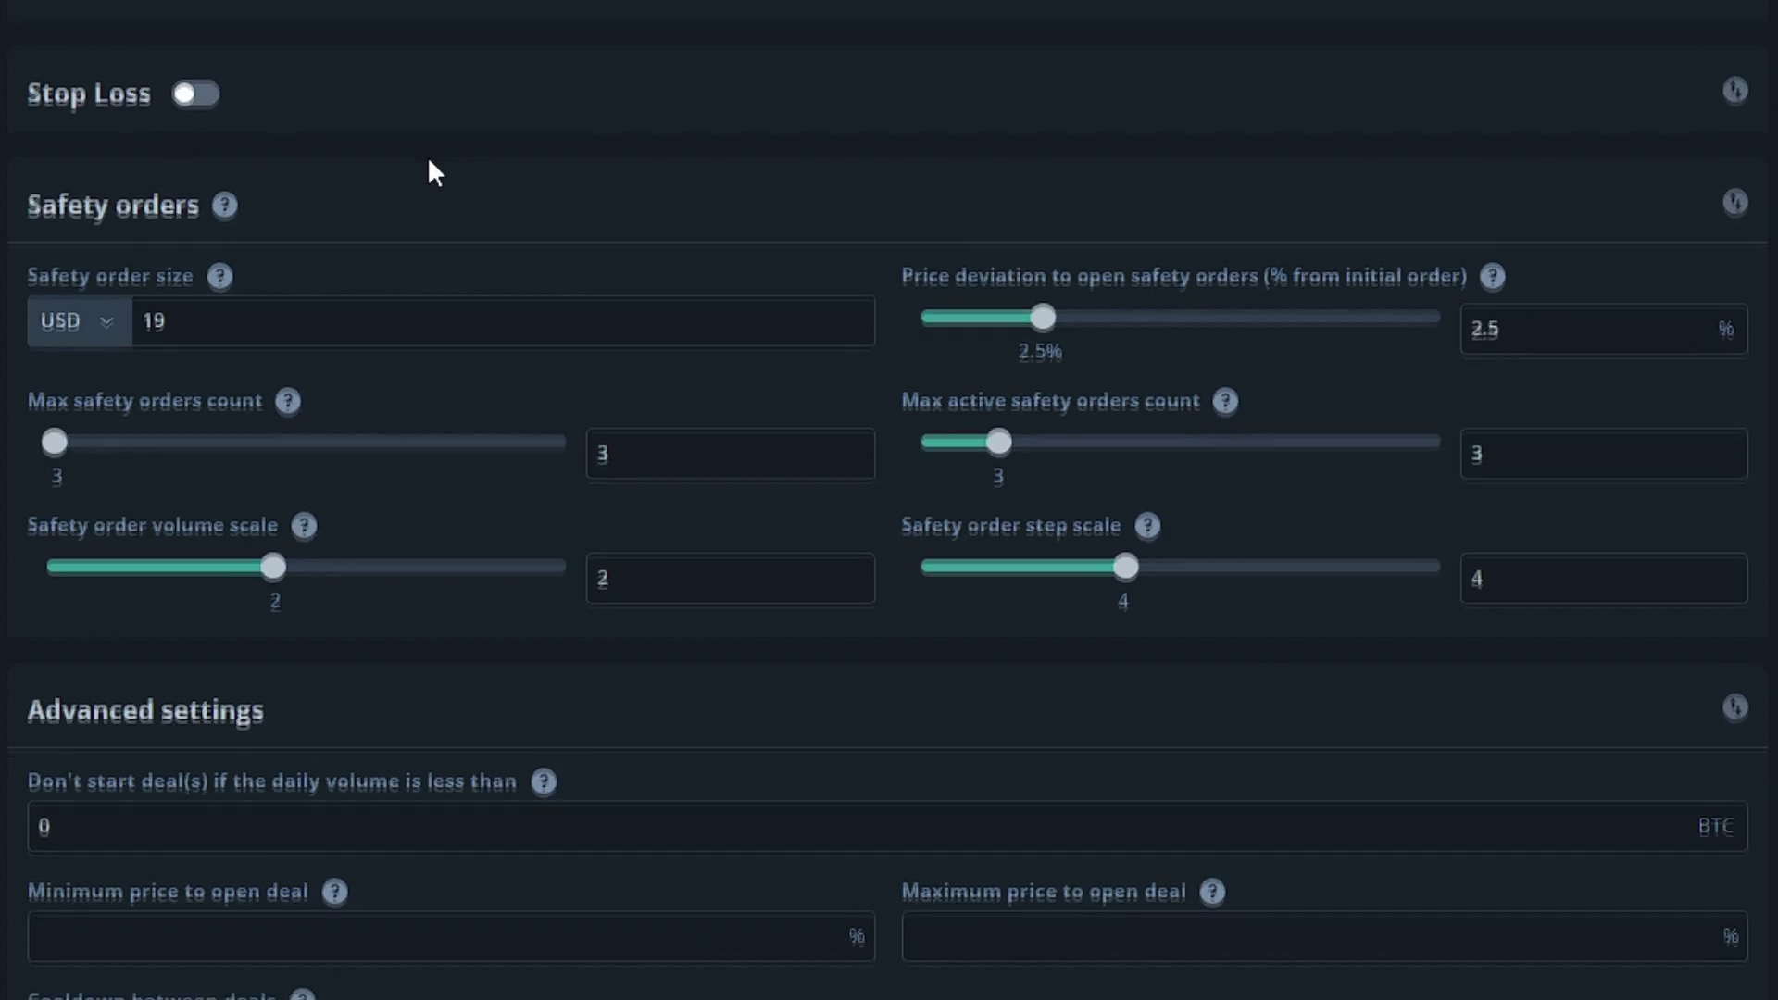
{"action": "scroll", "coordinate": [431, 176], "scroll_direction": "down", "scroll_amount": 3}
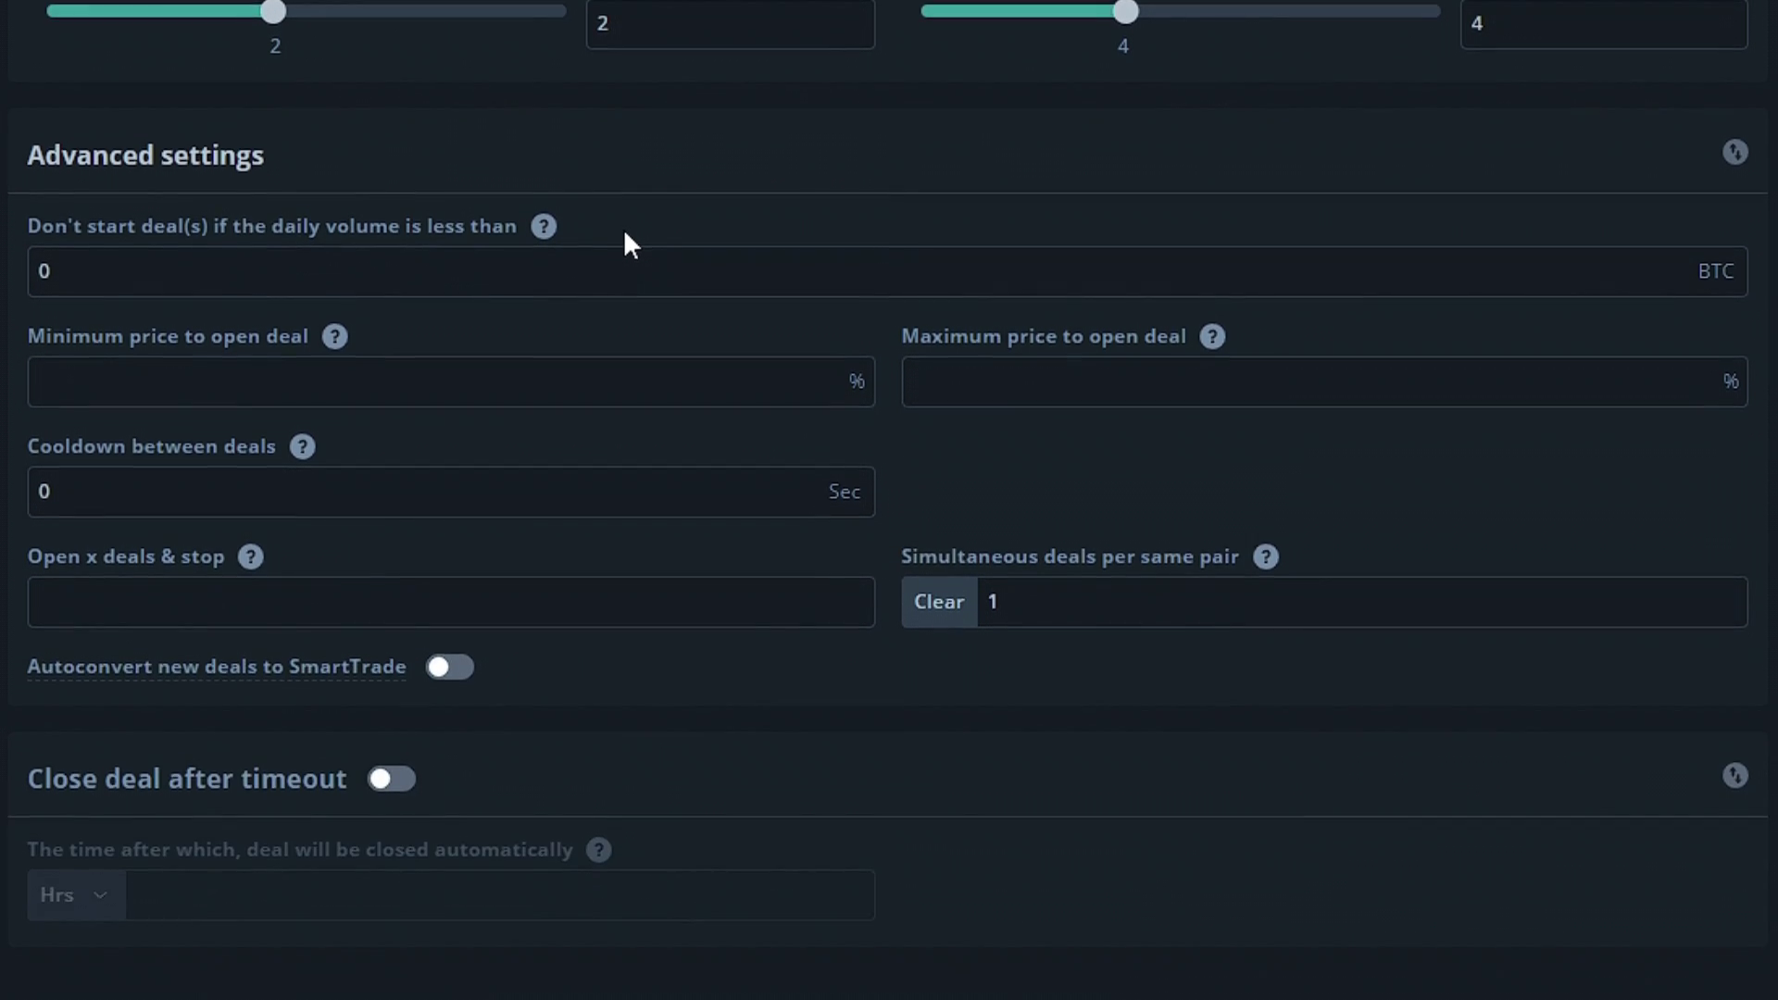
{"action": "mouse_move", "coordinate": [545, 239]}
{"action": "mouse_move", "coordinate": [336, 351]}
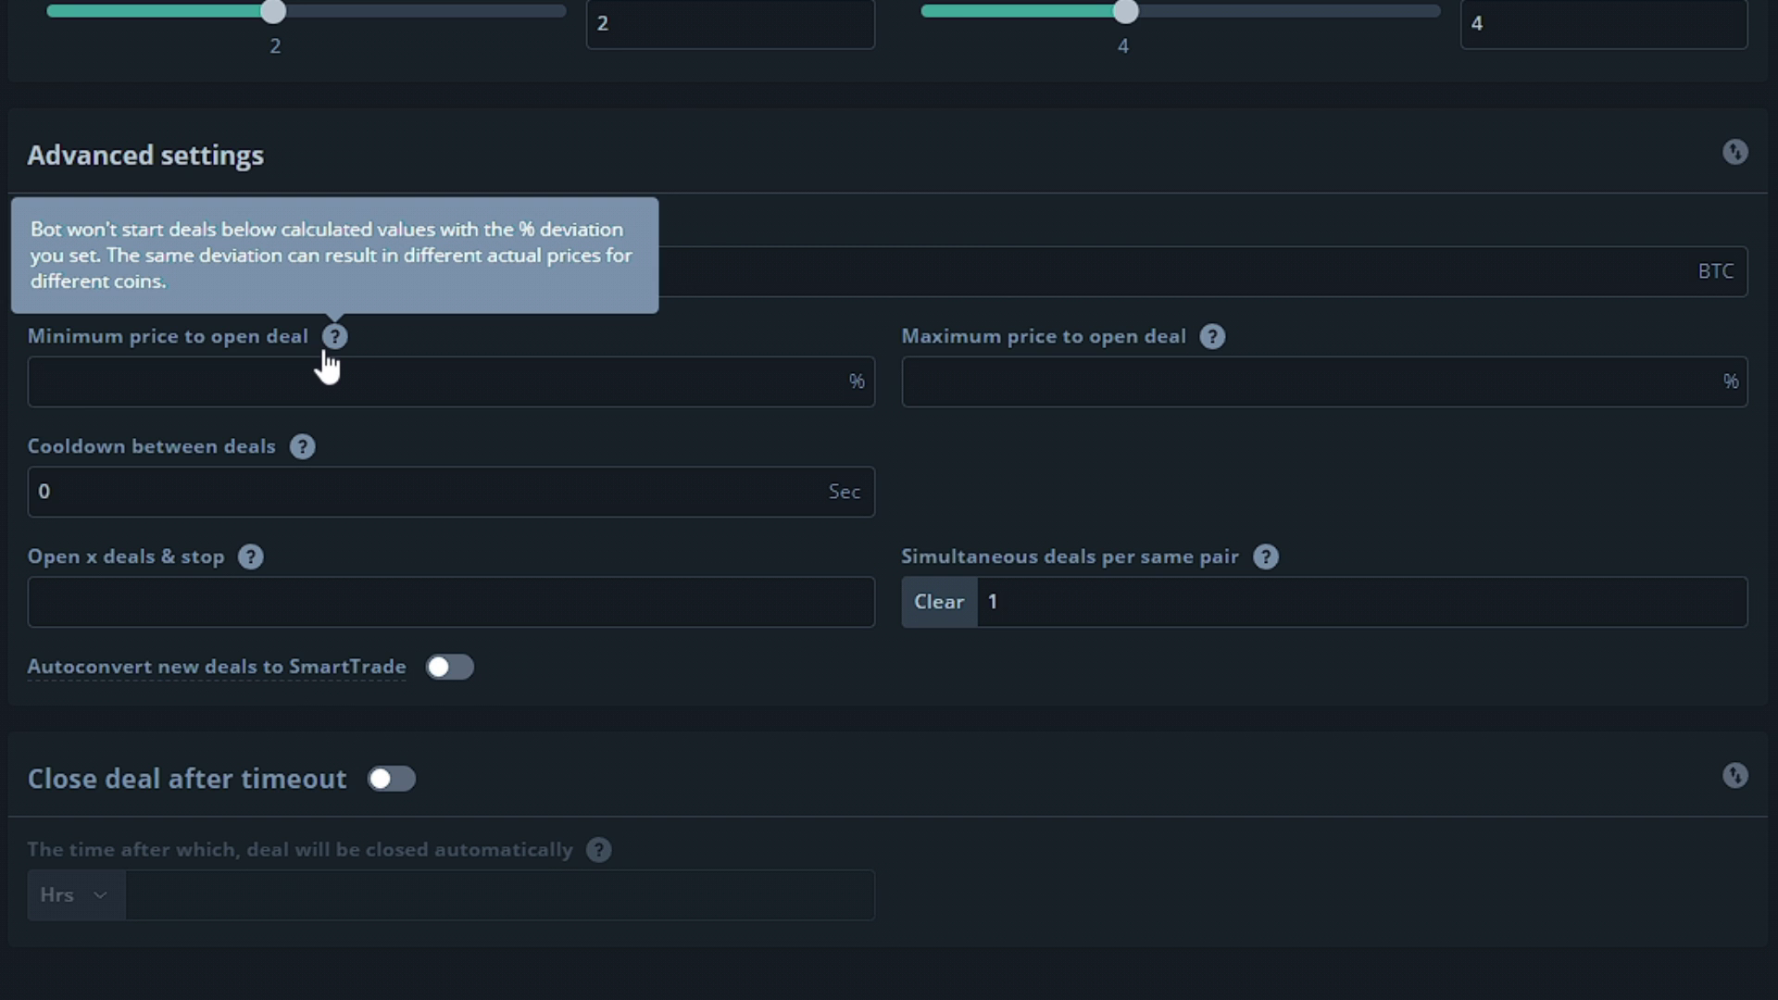
{"action": "mouse_move", "coordinate": [1210, 347]}
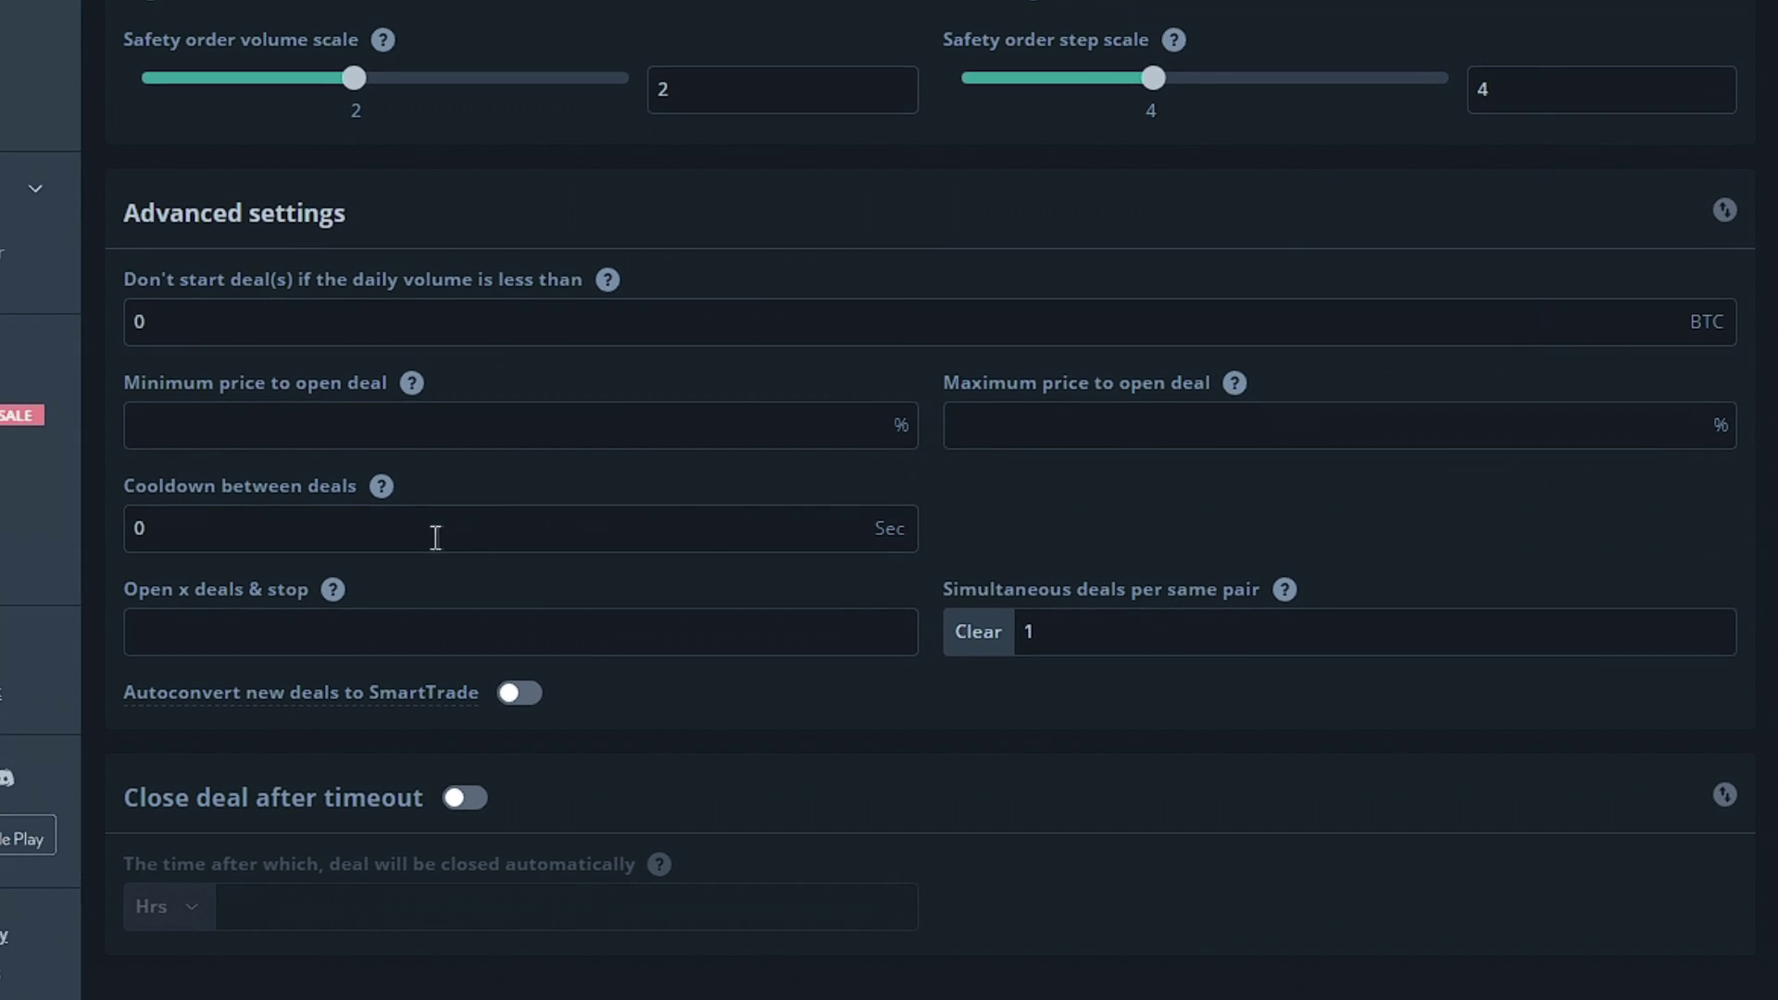
Check the remaining Advanced settings tooltips and enable 'Close deal after timeout'
{"action": "mouse_move", "coordinate": [381, 510]}
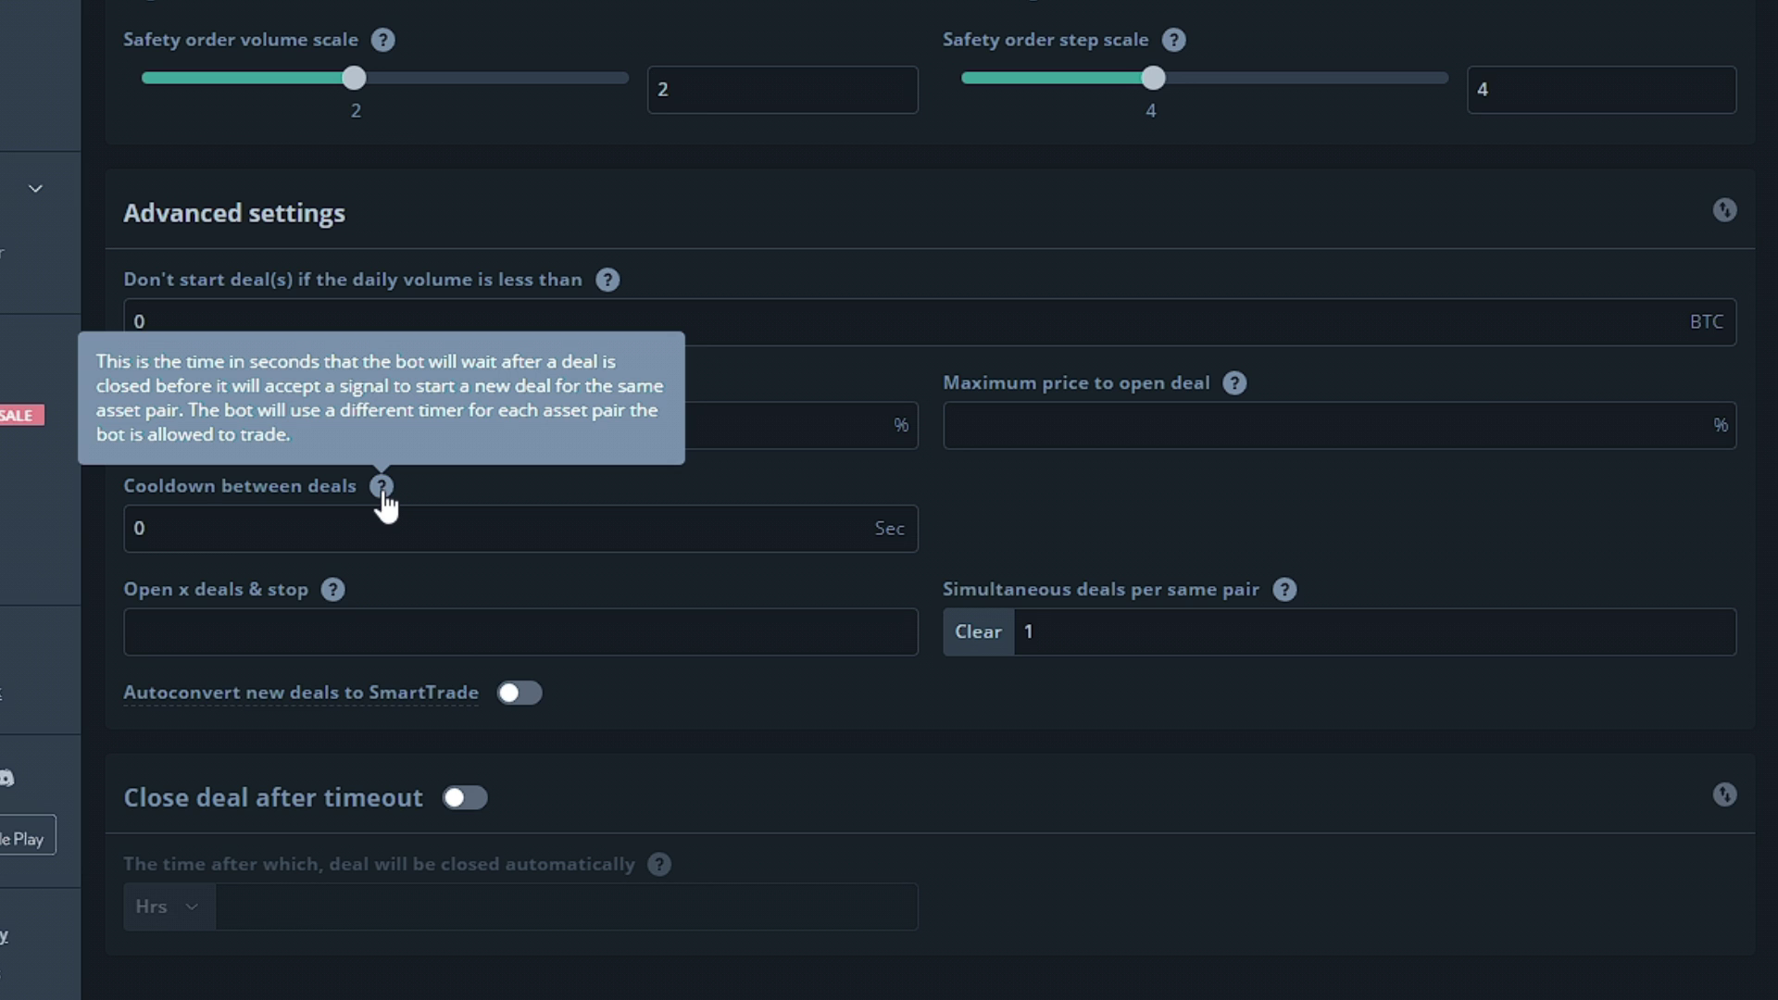
{"action": "mouse_move", "coordinate": [333, 593]}
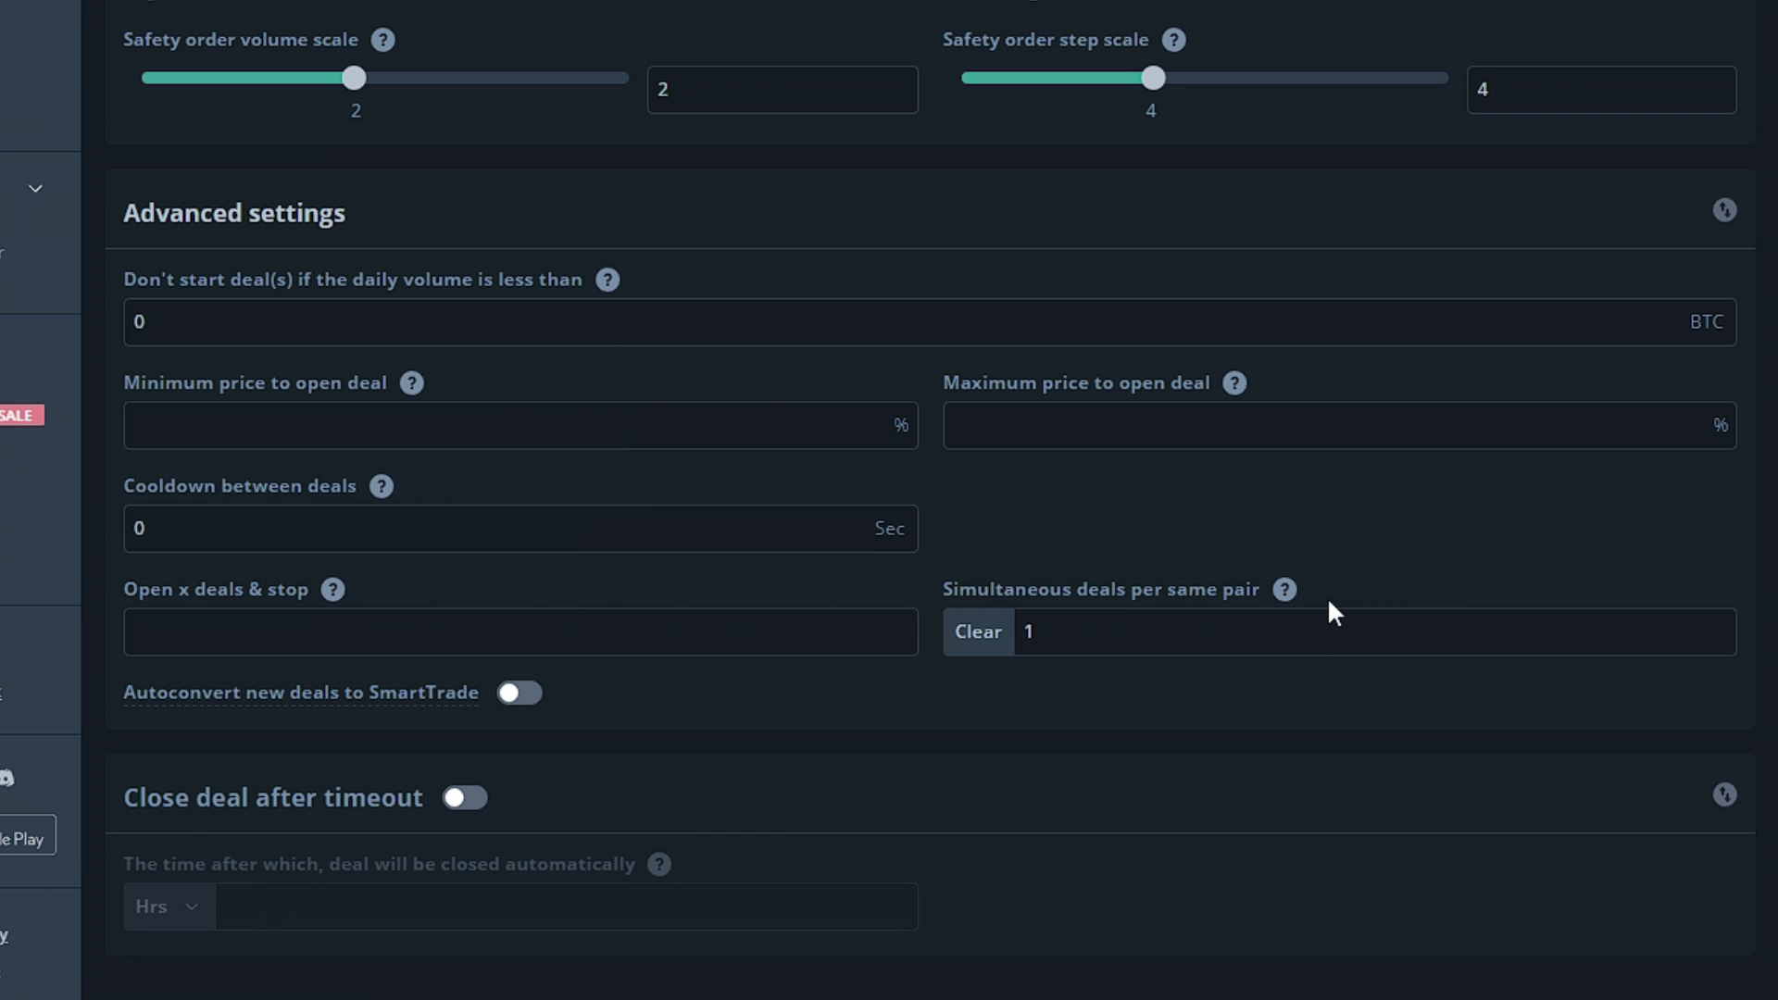
{"action": "mouse_move", "coordinate": [1288, 594]}
{"action": "mouse_move", "coordinate": [516, 697]}
{"action": "left_click", "coordinate": [454, 798]}
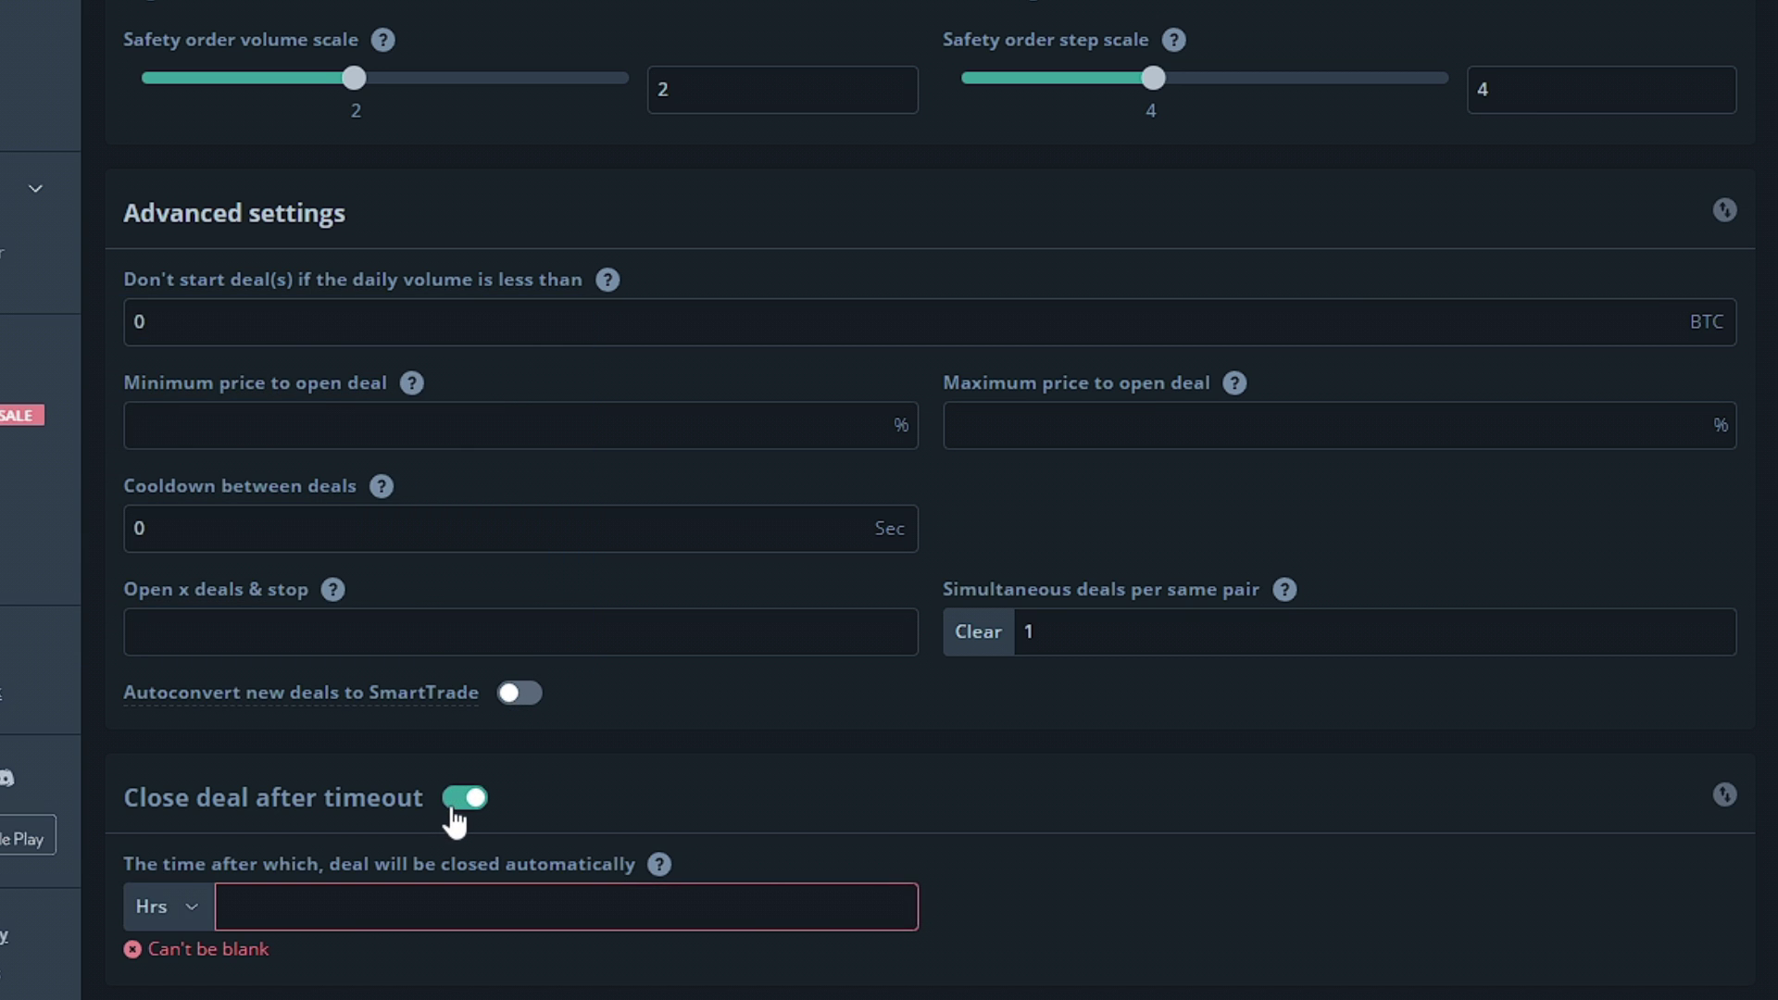
Enter 72 hours for the deal timeout, then disable 'Close deal after timeout'
{"action": "left_click", "coordinate": [348, 906]}
{"action": "type", "text": "72"}
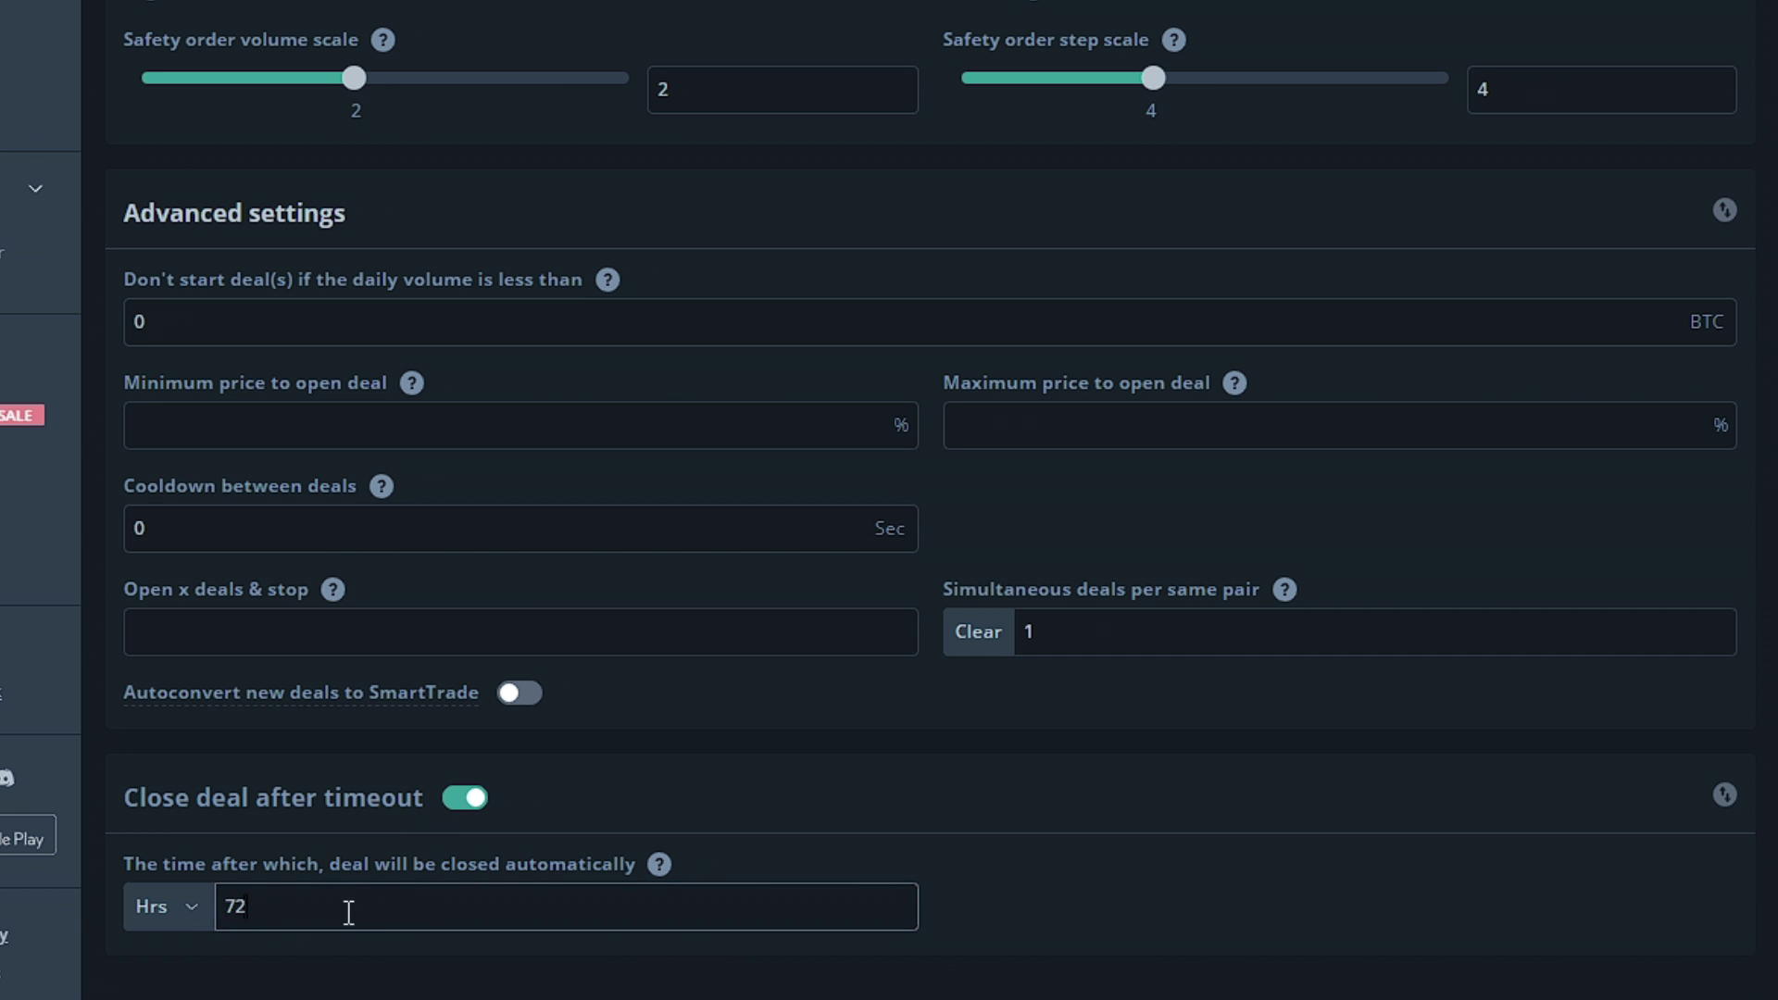
{"action": "left_click", "coordinate": [489, 806]}
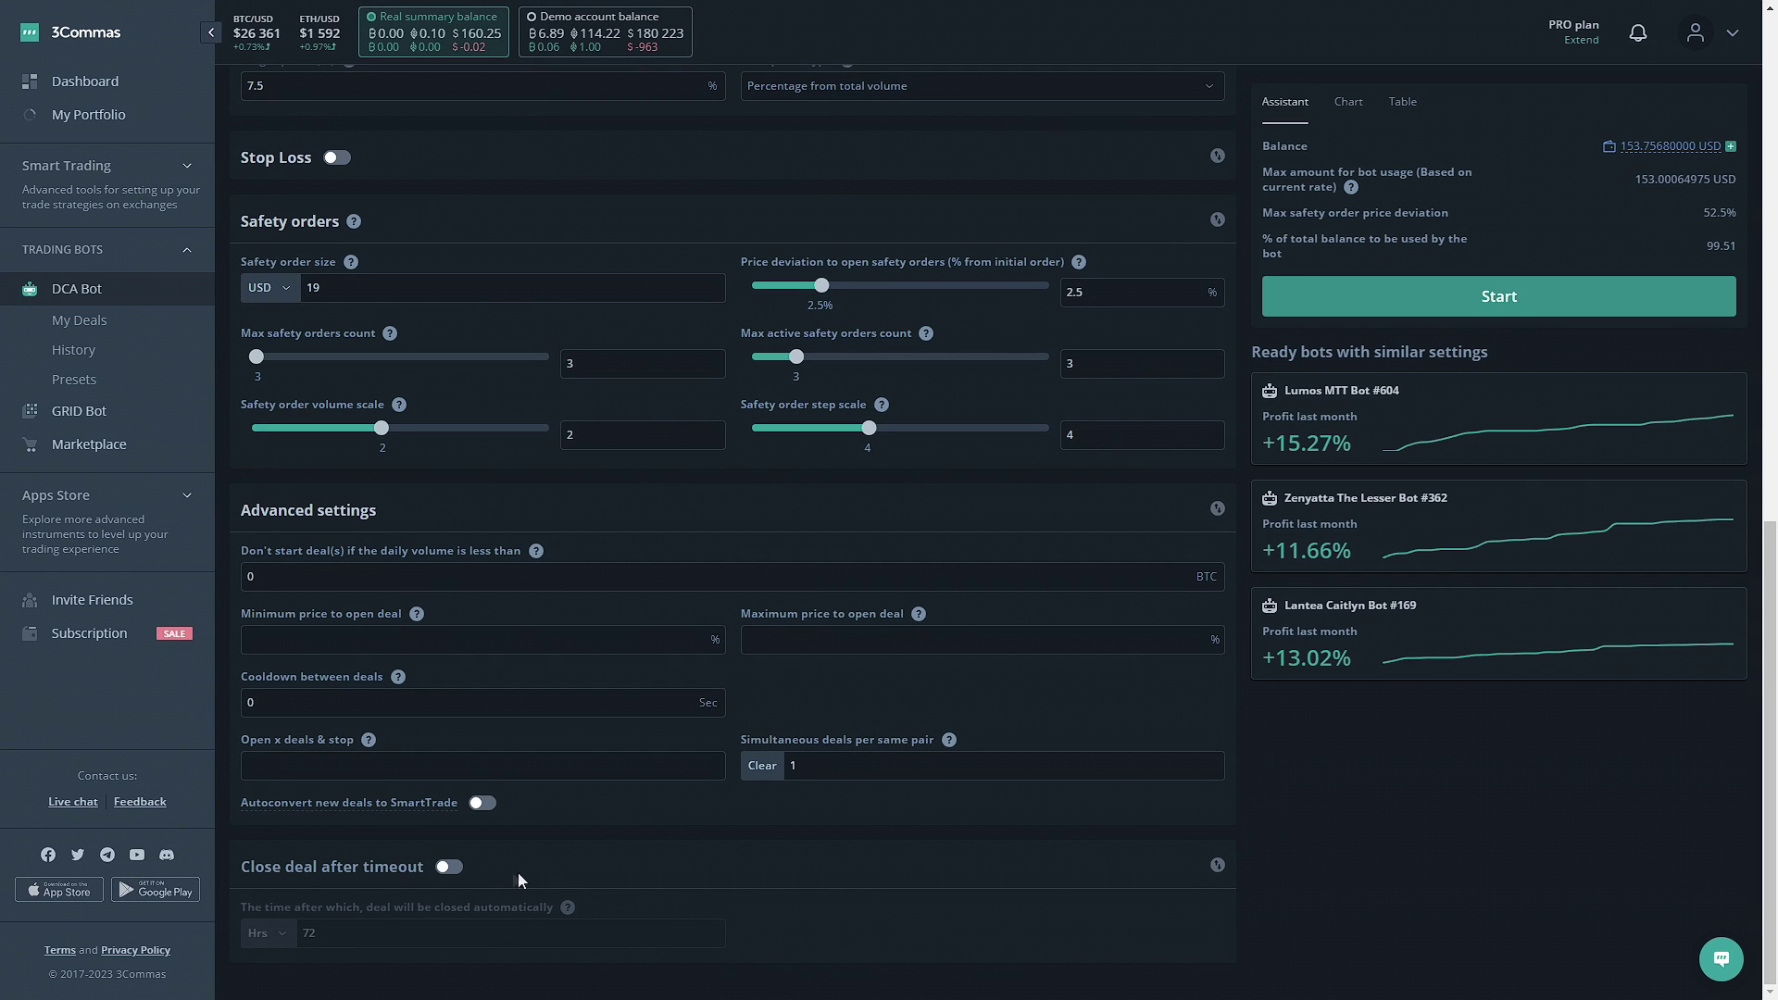
View the safety order chart and the 'Used amount for each step' table, then close it
{"action": "mouse_move", "coordinate": [918, 614]}
{"action": "left_click", "coordinate": [1349, 104]}
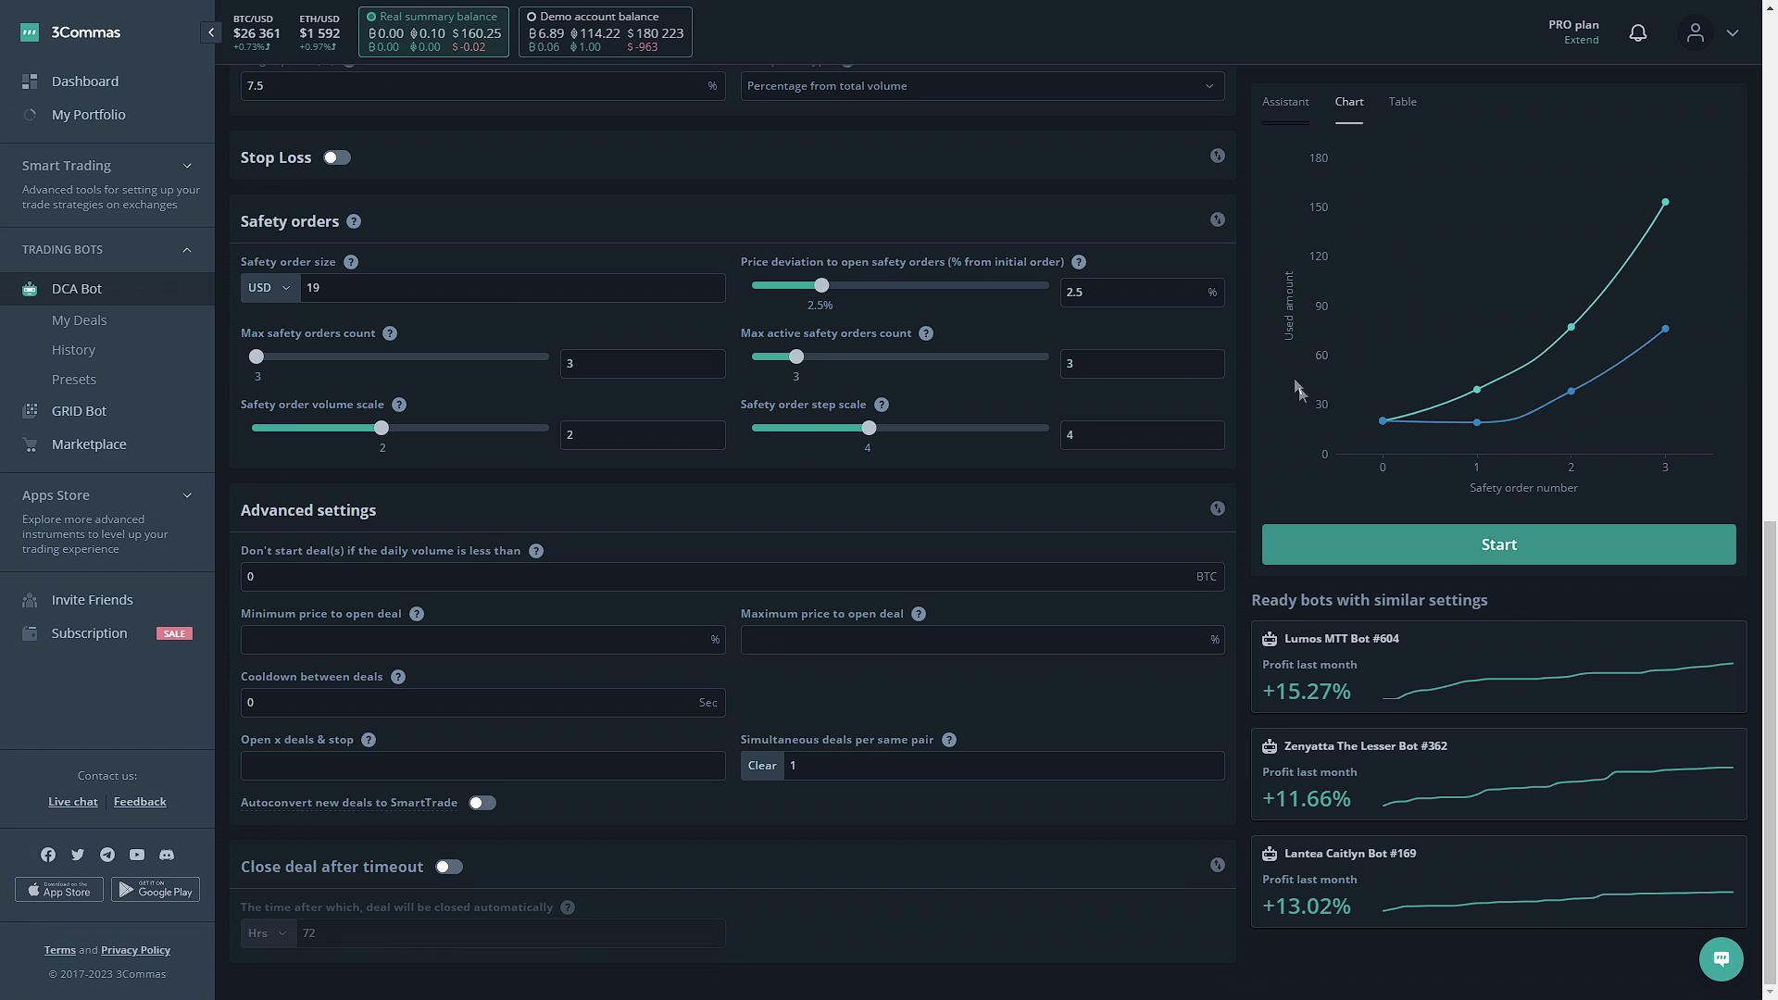
{"action": "left_click", "coordinate": [1405, 102]}
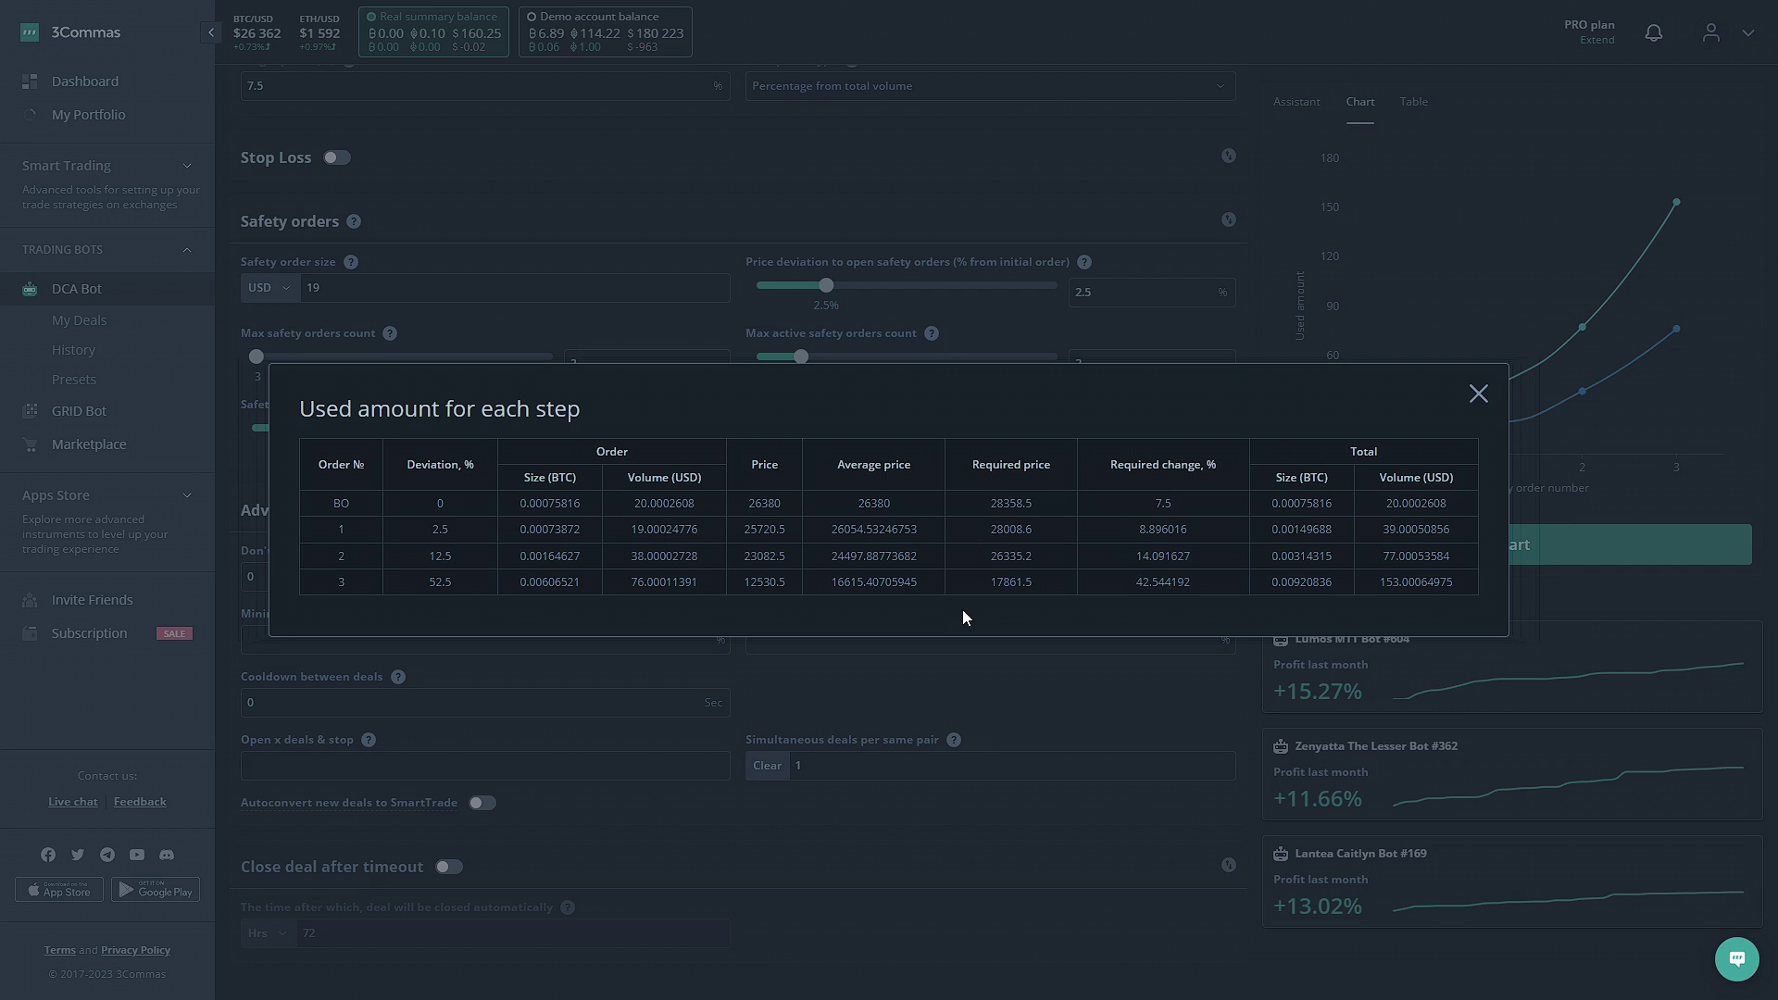
{"action": "left_click", "coordinate": [1476, 392]}
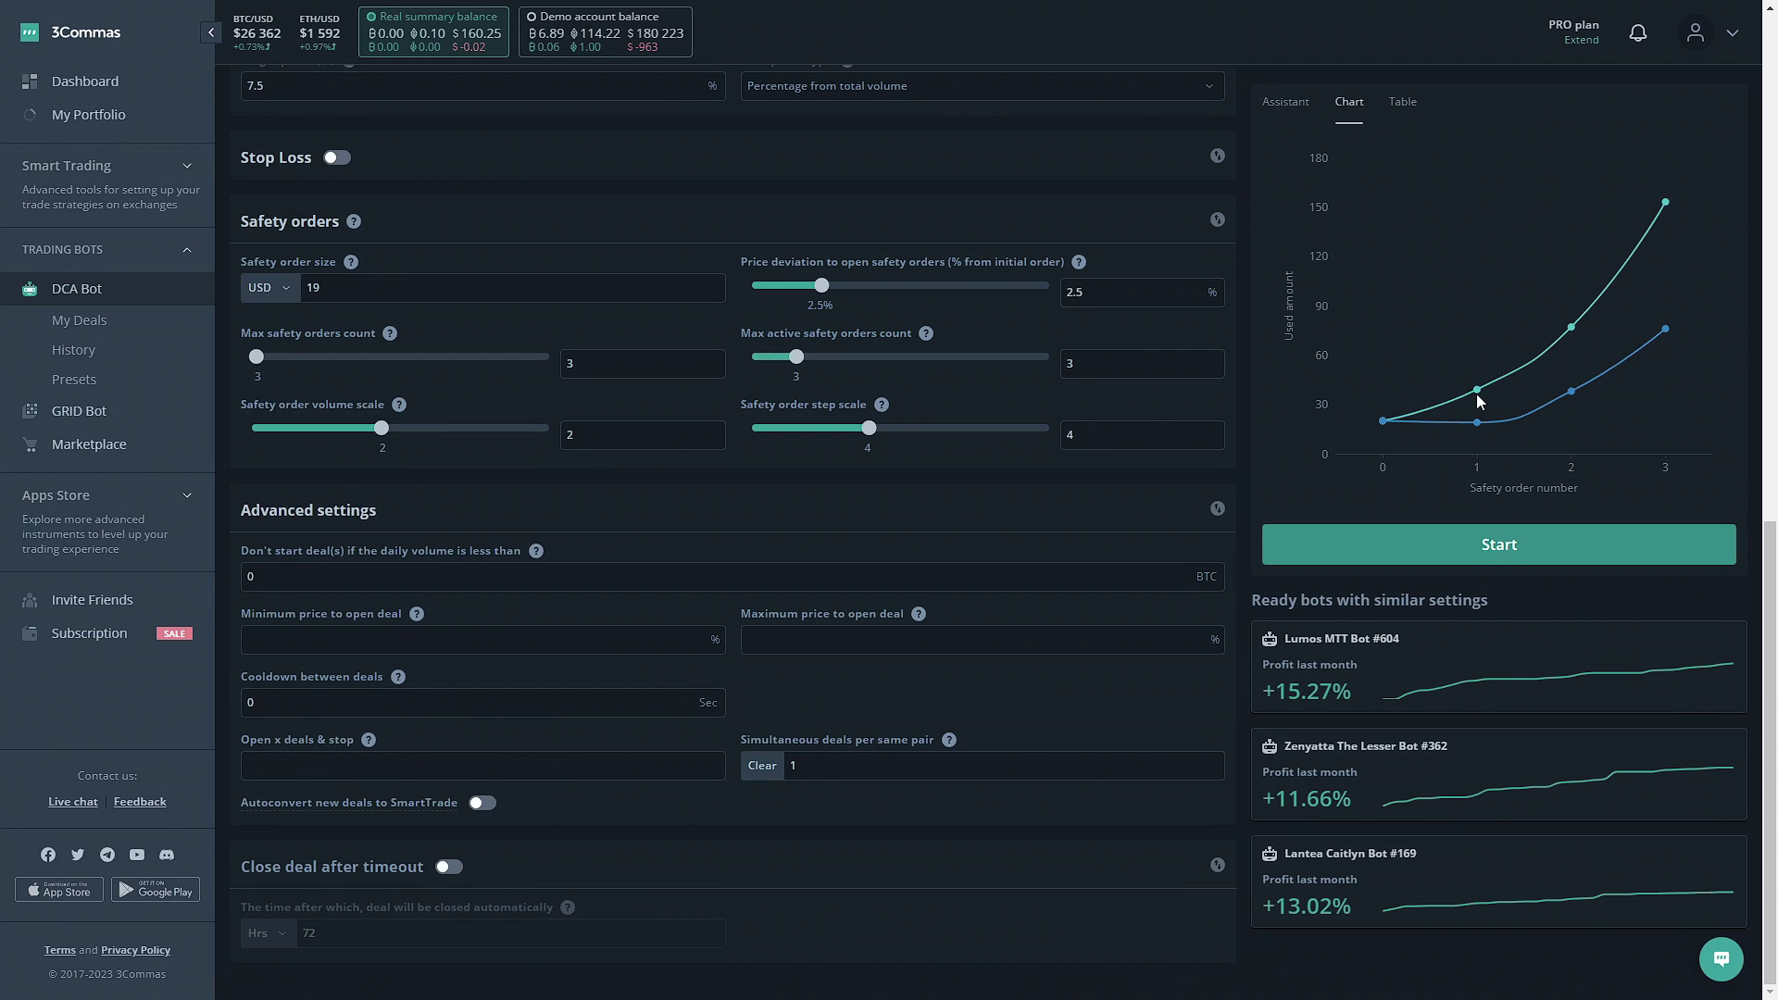
Start the DCA bot and dismiss the 'Bot is turned on' confirmation
{"action": "left_click", "coordinate": [1494, 546]}
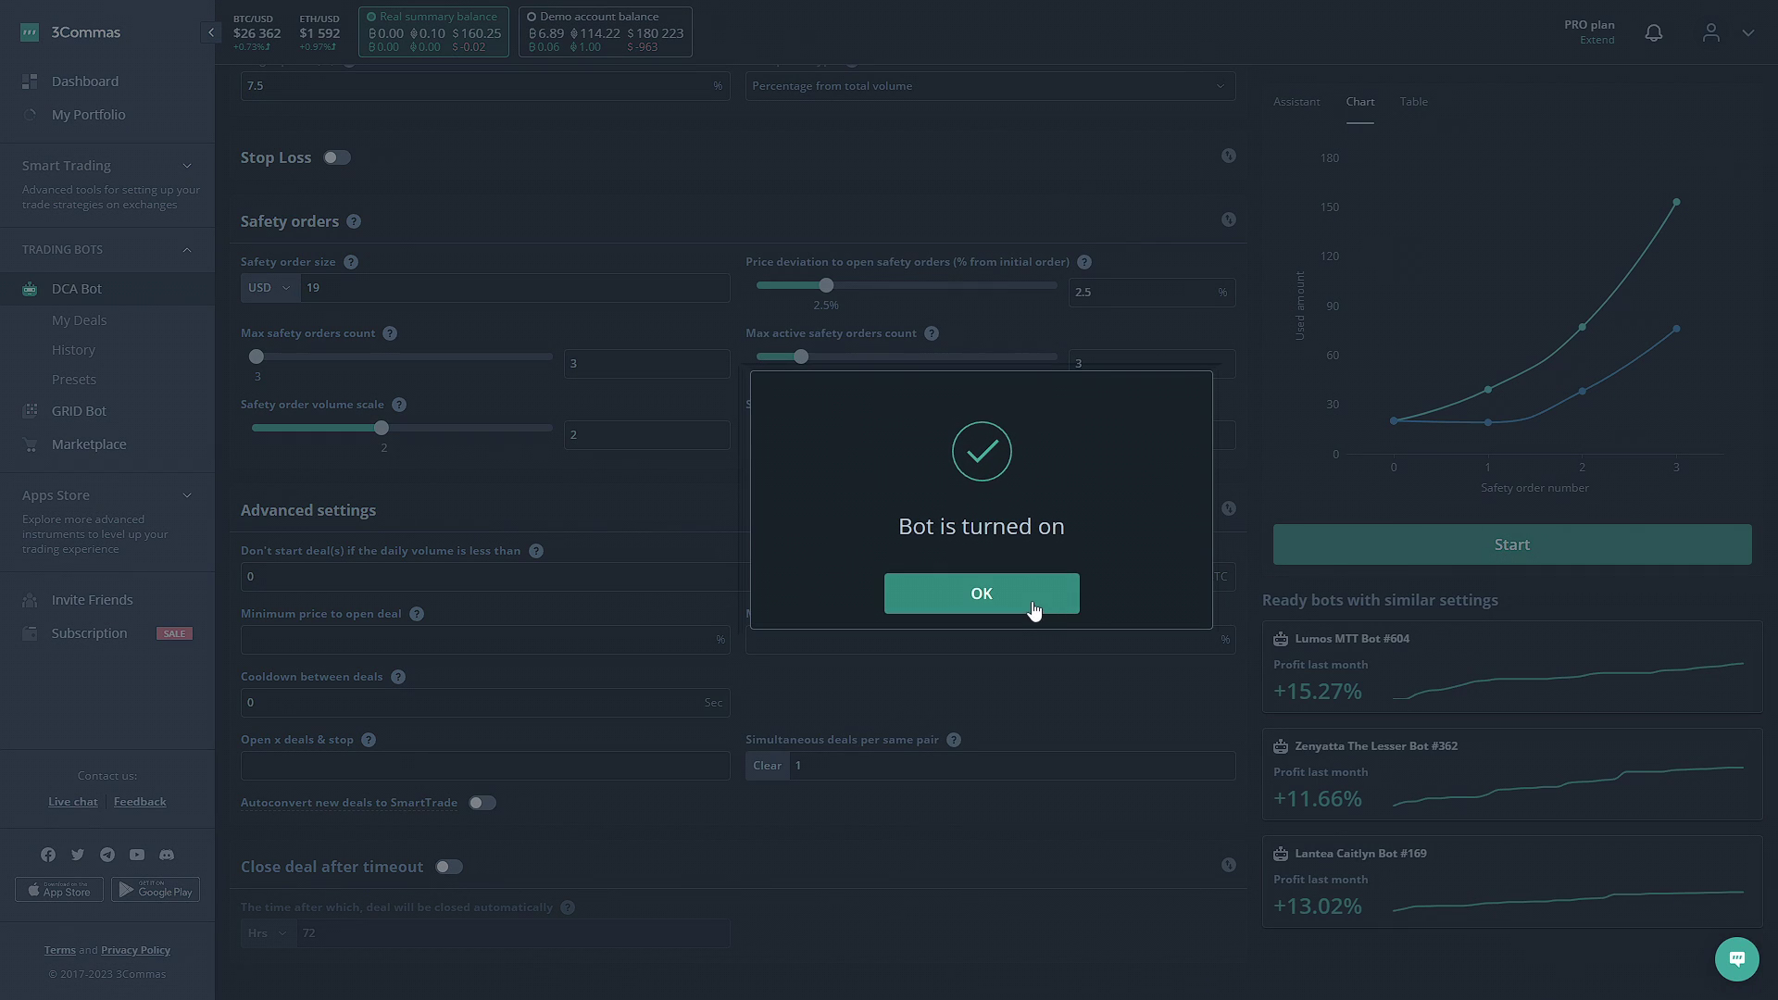
{"action": "left_click", "coordinate": [1034, 609]}
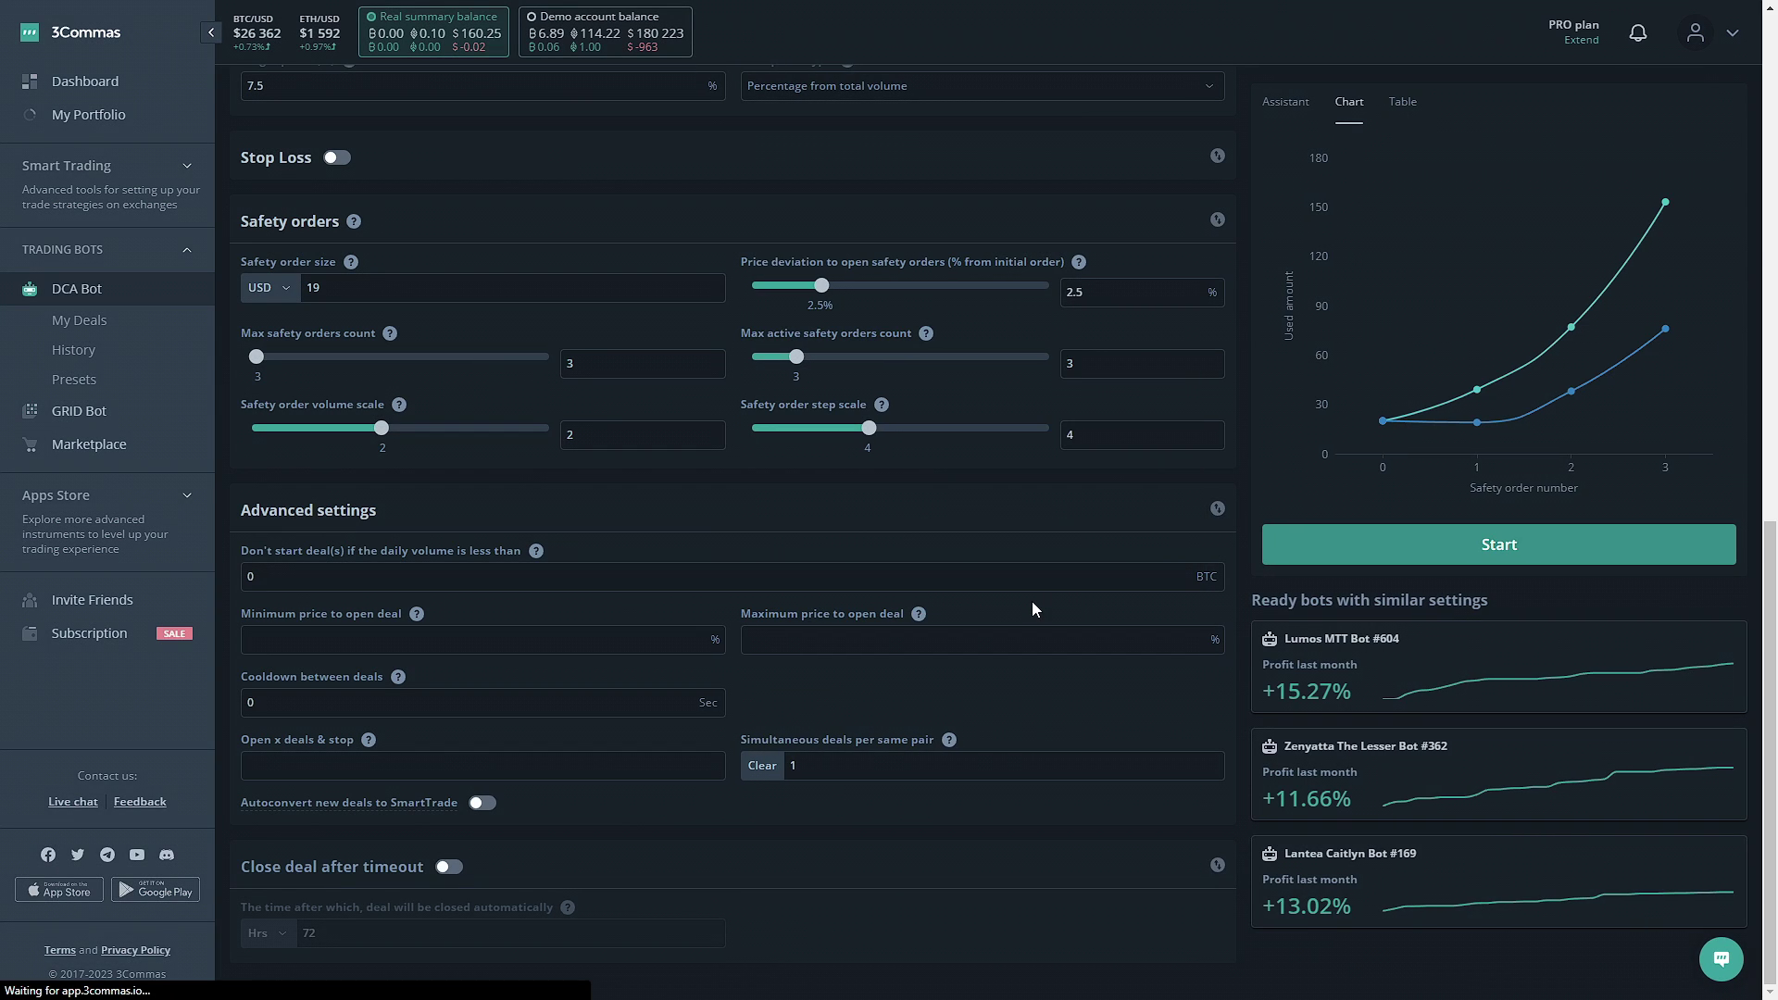